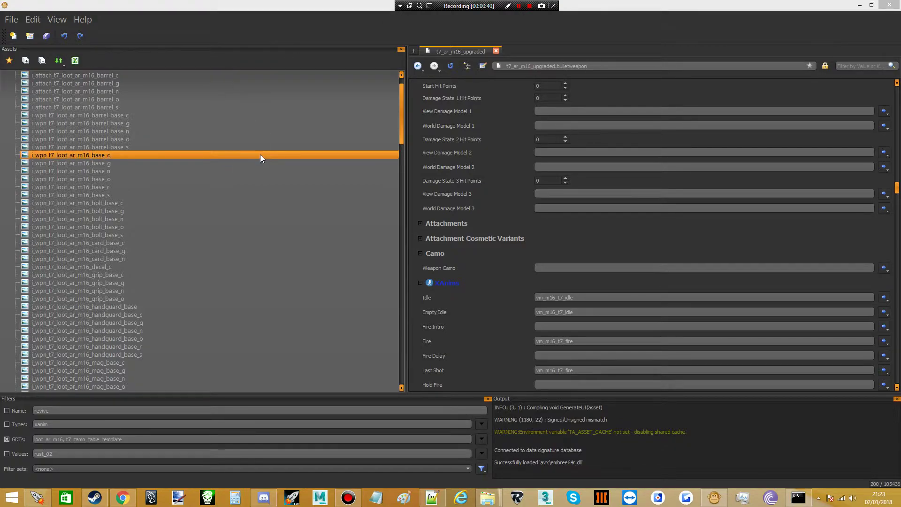
- Open the i_wpn_t7_loot_ar_m16_base_r image asset and examine its texture path, image usage and compression settings
{"action": "left_click", "coordinate": [316, 26]}
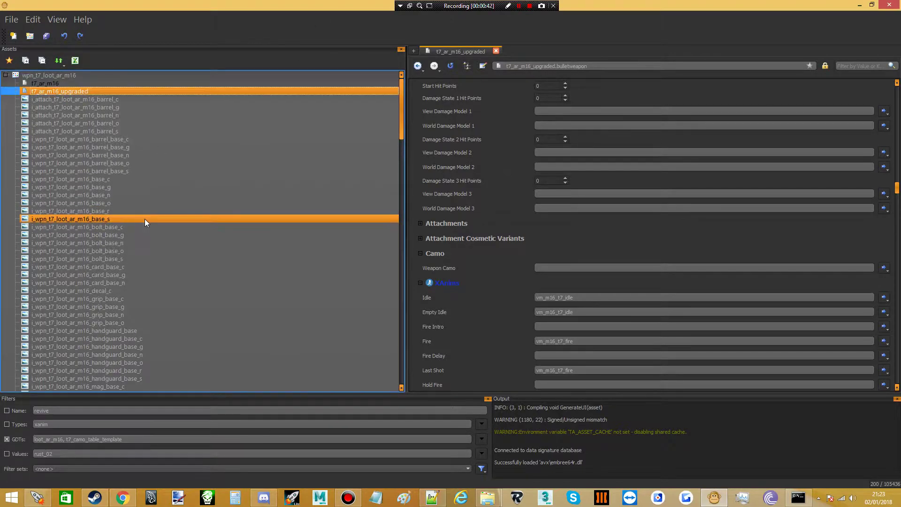
{"action": "scroll", "coordinate": [143, 219], "scroll_direction": "down", "scroll_amount": 4}
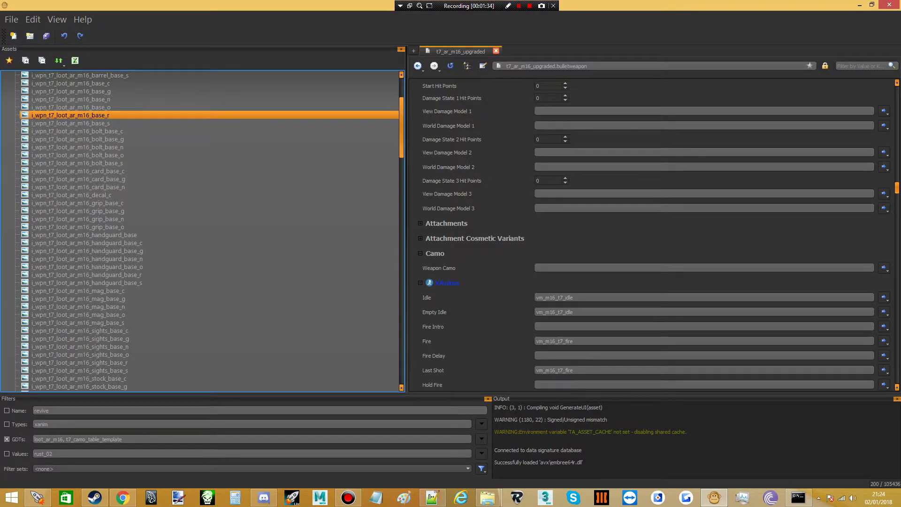
{"action": "left_click_drag", "start_coordinate": [0, 108], "coordinate": [648, 57]}
{"action": "left_click_drag", "start_coordinate": [470, 67], "coordinate": [0, 105]}
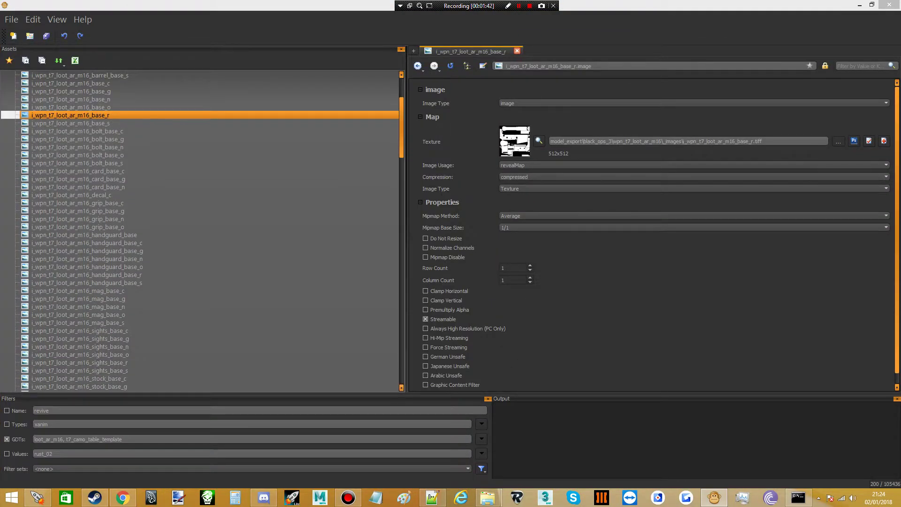
{"action": "left_click", "coordinate": [526, 165]}
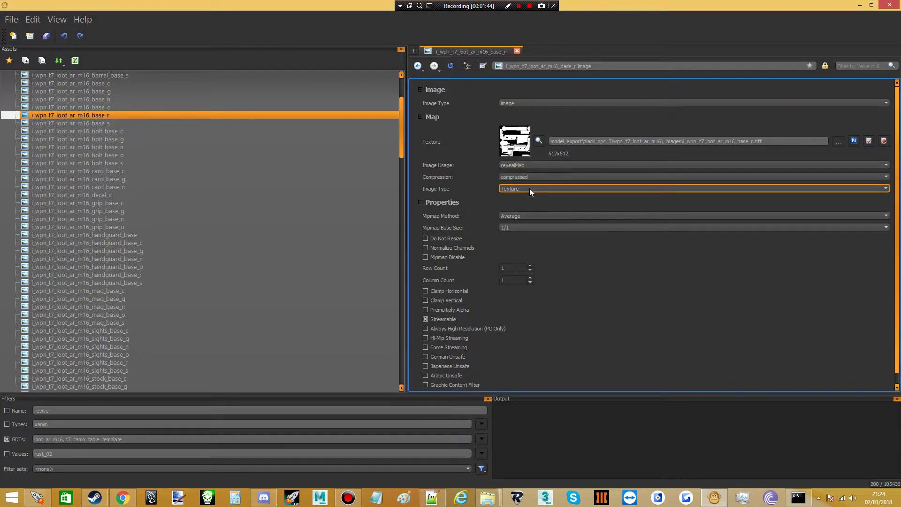
{"action": "left_click_drag", "start_coordinate": [767, 142], "coordinate": [566, 150]}
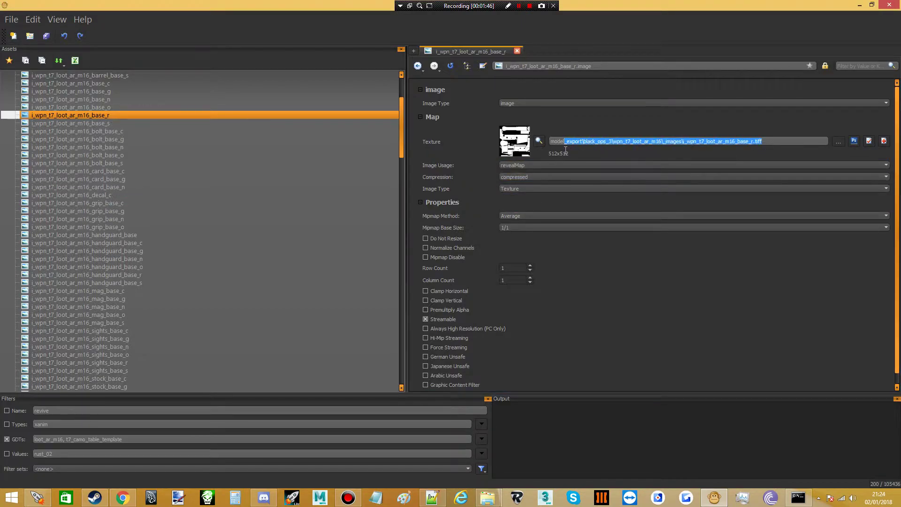
{"action": "left_click", "coordinate": [585, 288]}
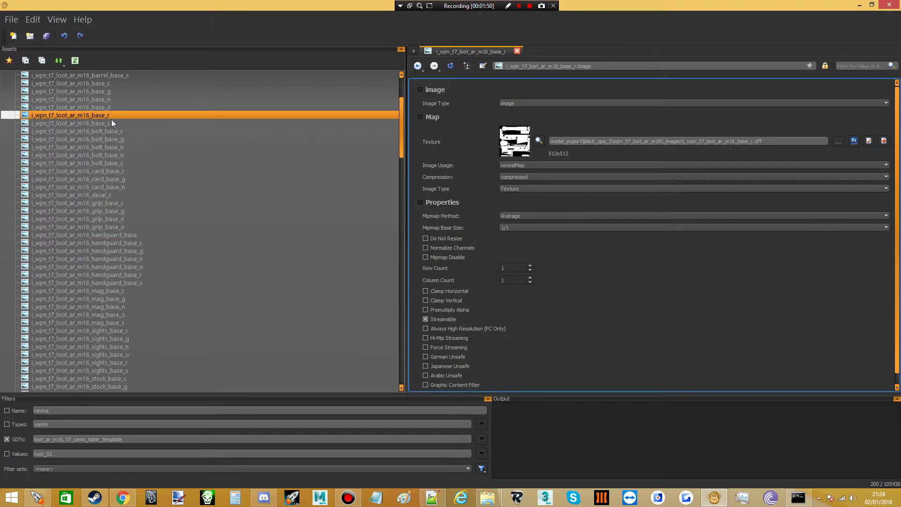
- Open the mtl_attach_t7_loot_ar_m16_barrel material and check its Camo Mask Map
{"action": "left_click", "coordinate": [102, 211]}
{"action": "scroll", "coordinate": [102, 214], "scroll_direction": "down", "scroll_amount": 13}
{"action": "left_click", "coordinate": [106, 164]}
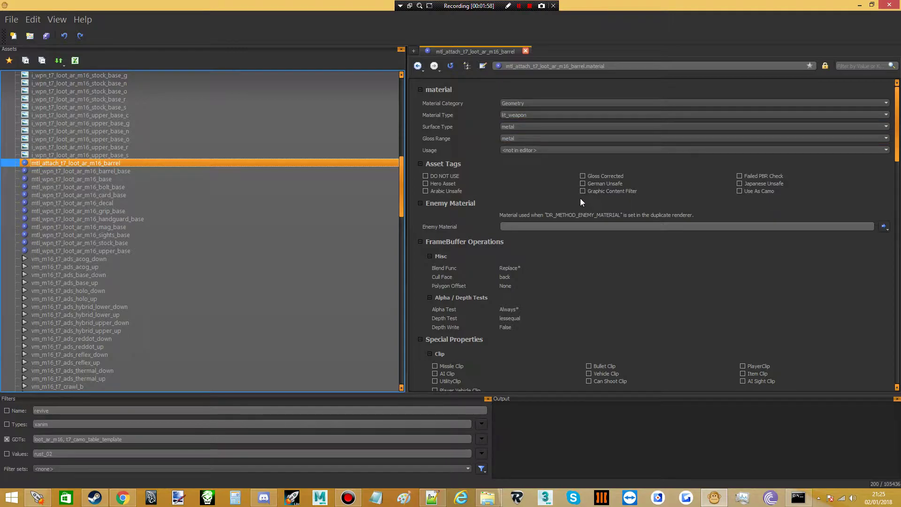
{"action": "scroll", "coordinate": [565, 211], "scroll_direction": "down", "scroll_amount": 20}
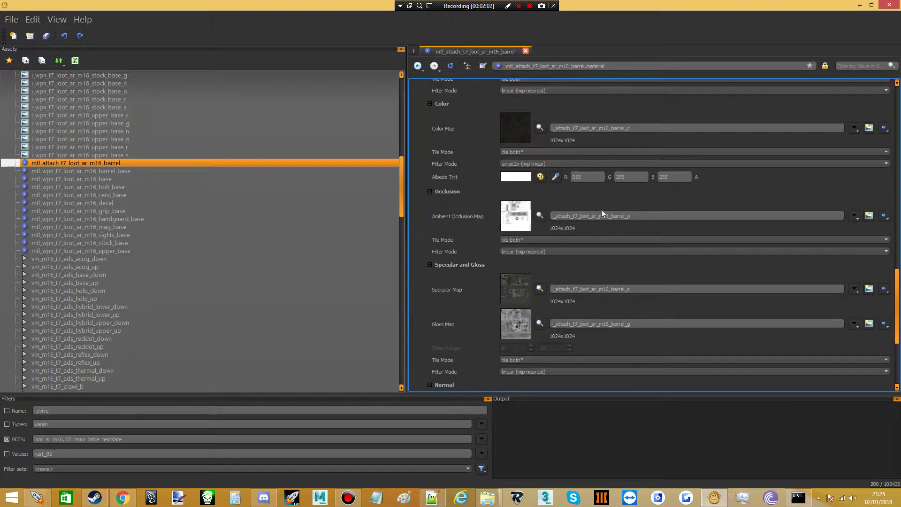
{"action": "scroll", "coordinate": [595, 298], "scroll_direction": "down", "scroll_amount": 6}
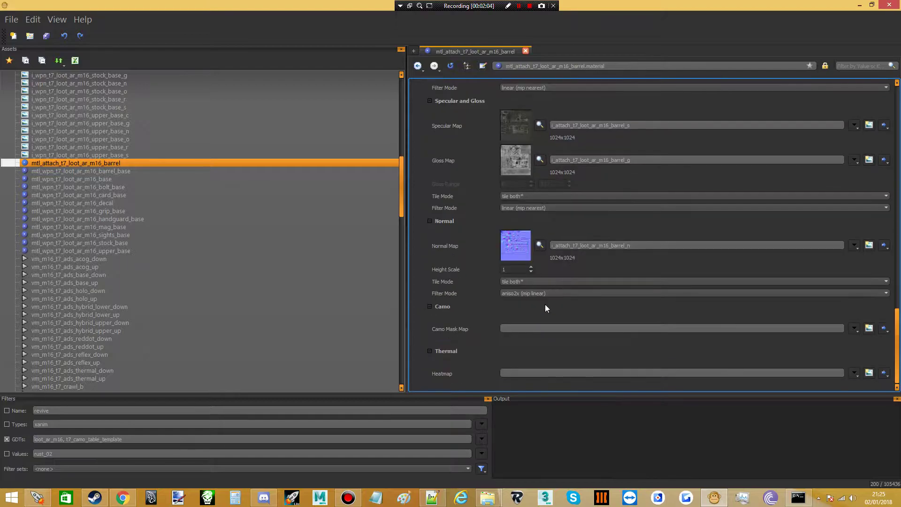
{"action": "left_click", "coordinate": [513, 328]}
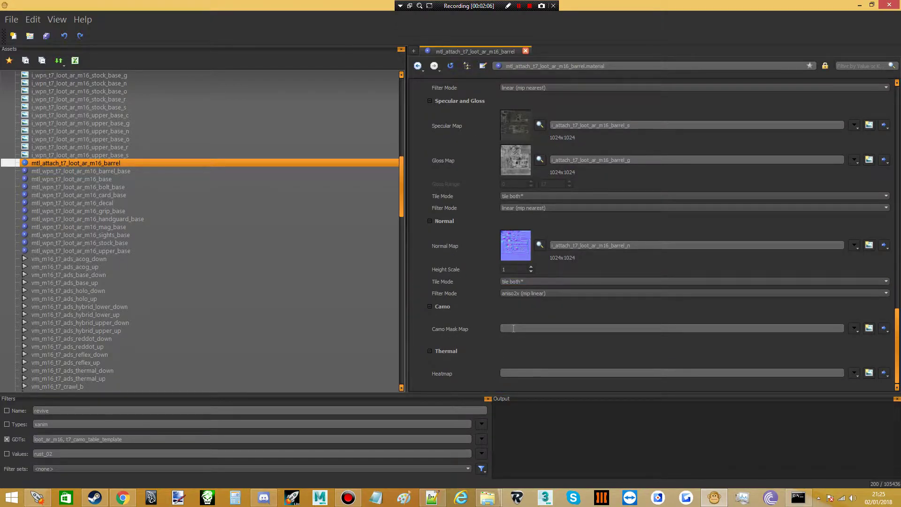
{"action": "left_click", "coordinate": [454, 329]}
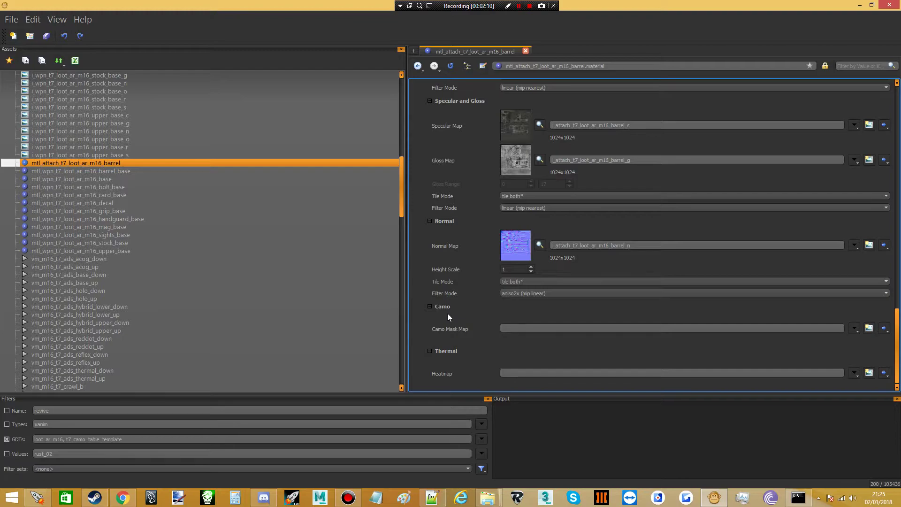
{"action": "left_click", "coordinate": [518, 6]}
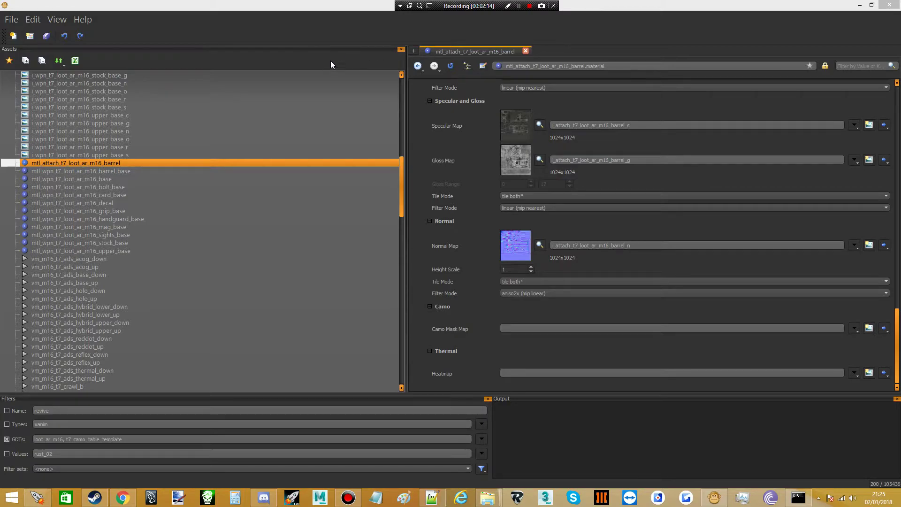
{"action": "left_click", "coordinate": [324, 30]}
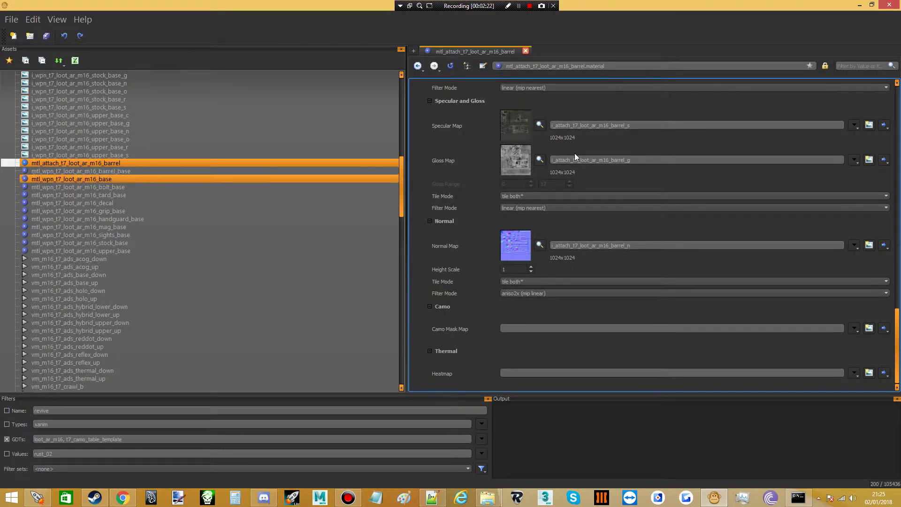
- Compare the Camo Mask Map of the mtl_wpn_t7_loot_ar_m16_barrel_base and mtl_wpn_t7_loot_ar_m16_base materials
{"action": "scroll", "coordinate": [453, 154], "scroll_direction": "up", "scroll_amount": 20}
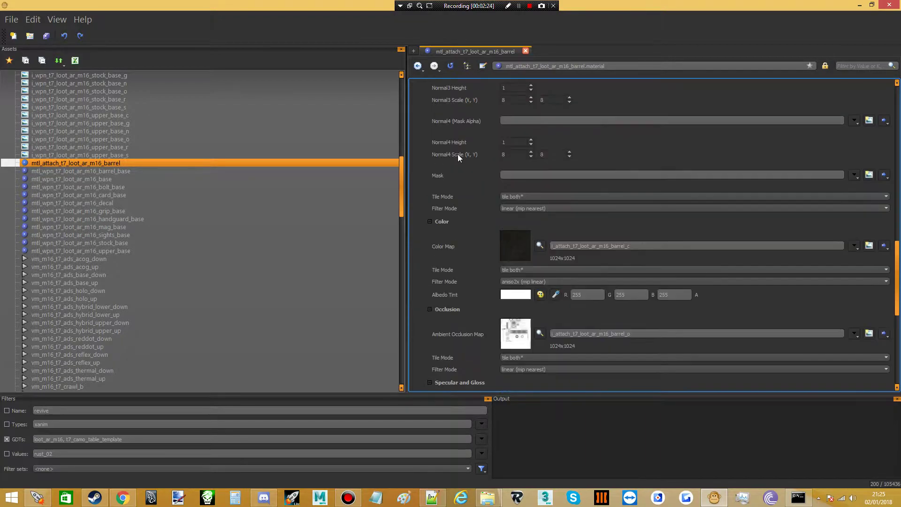
{"action": "scroll", "coordinate": [506, 125], "scroll_direction": "up", "scroll_amount": 5}
{"action": "scroll", "coordinate": [506, 125], "scroll_direction": "down", "scroll_amount": 8}
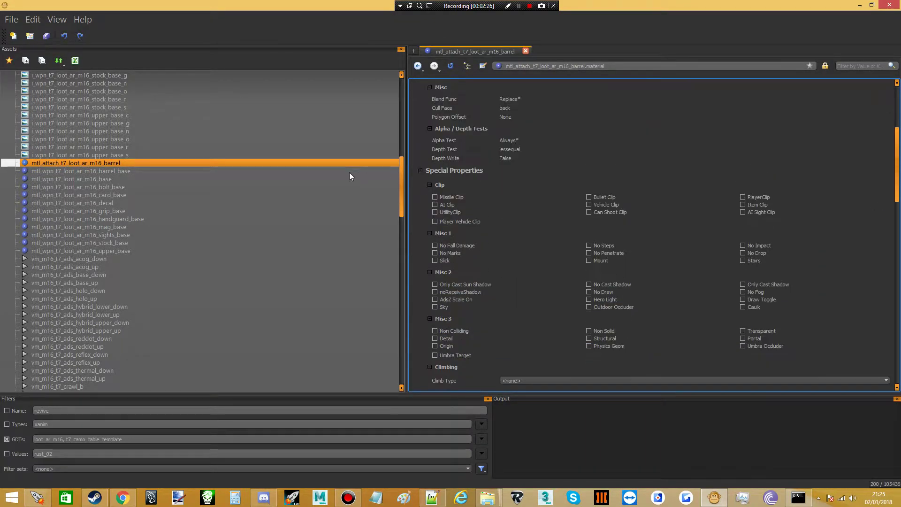
{"action": "left_click", "coordinate": [139, 172], "text": "ctrl"}
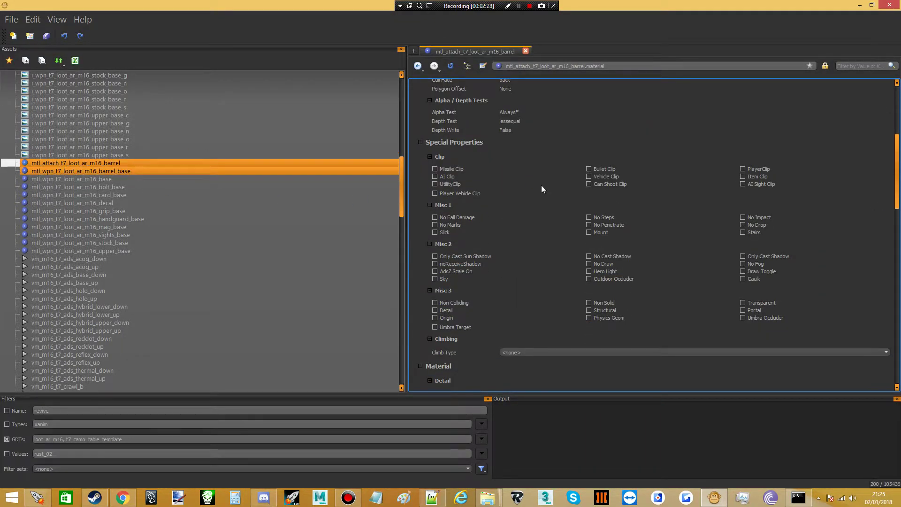
{"action": "scroll", "coordinate": [561, 184], "scroll_direction": "down", "scroll_amount": 12}
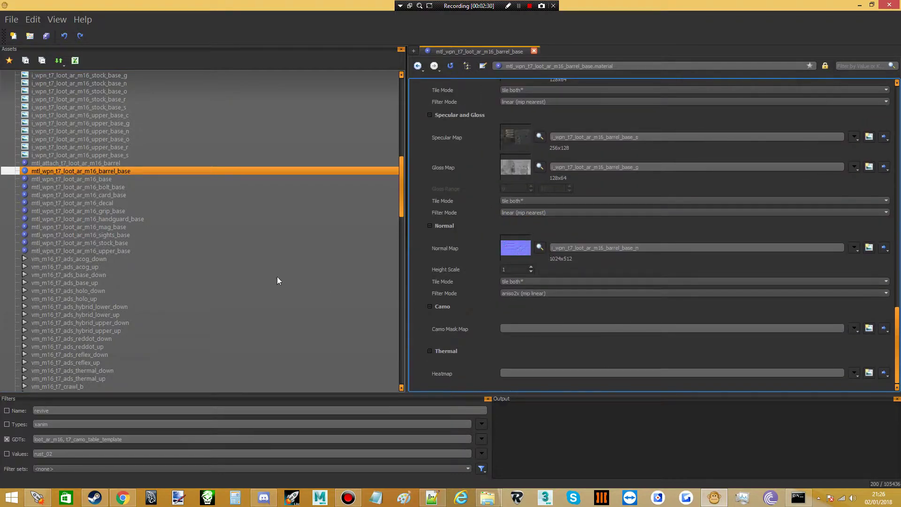
{"action": "left_click", "coordinate": [84, 179], "text": "ctrl"}
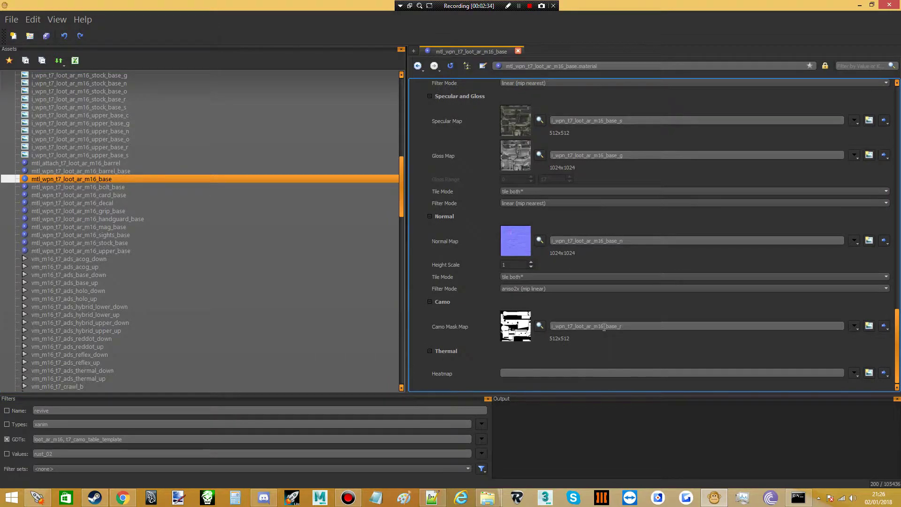
{"action": "double_click", "coordinate": [604, 327]}
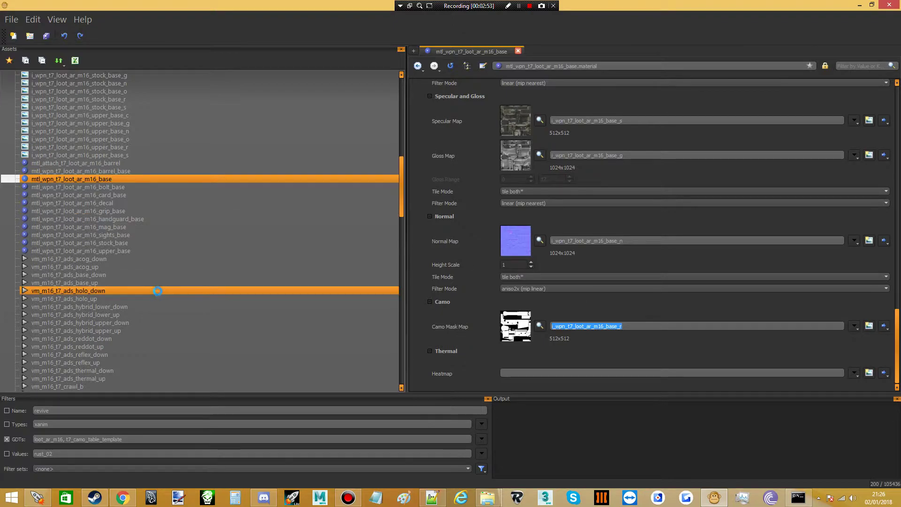
- Open the wpn_t7_loot_ar_m16_view model and override its mtl_wpn_t7_attach_tritium_green material with 187_grey
{"action": "left_click", "coordinate": [145, 291]}
{"action": "scroll", "coordinate": [106, 331], "scroll_direction": "down", "scroll_amount": 15}
{"action": "scroll", "coordinate": [88, 319], "scroll_direction": "down", "scroll_amount": 14}
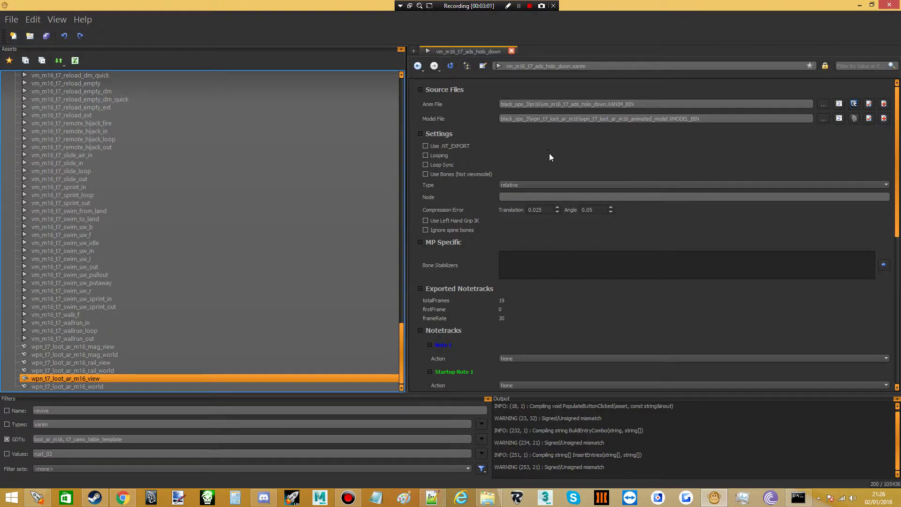
{"action": "scroll", "coordinate": [546, 149], "scroll_direction": "down", "scroll_amount": 15}
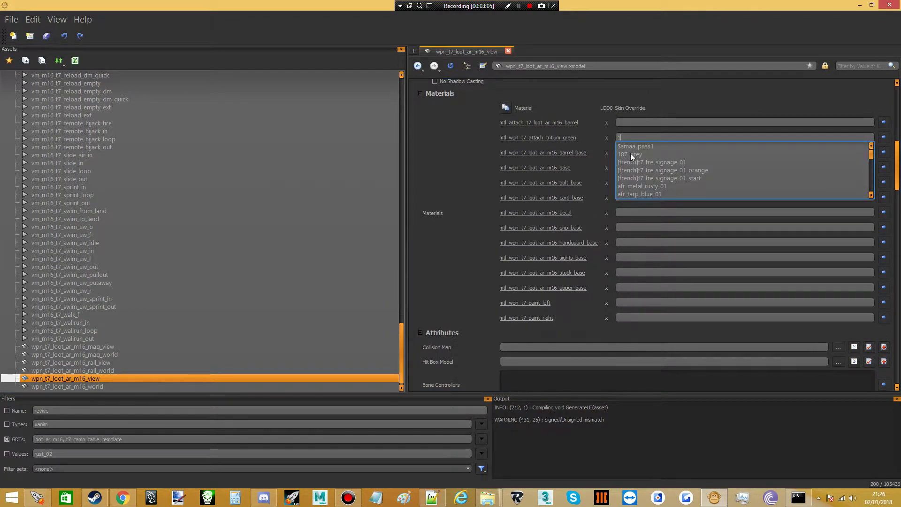
{"action": "left_click", "coordinate": [630, 153]}
- Inspect the M16 view model from several angles in the 3D preview
{"action": "left_click_drag", "start_coordinate": [0, 93], "coordinate": [606, 24]}
{"action": "left_click_drag", "start_coordinate": [314, 279], "coordinate": [325, 270]}
{"action": "mouse_move", "coordinate": [325, 270]}
{"action": "right_mouse_down"}
{"action": "mouse_move", "coordinate": [345, 270]}
{"action": "mouse_move", "coordinate": [326, 274]}
{"action": "right_mouse_up"}
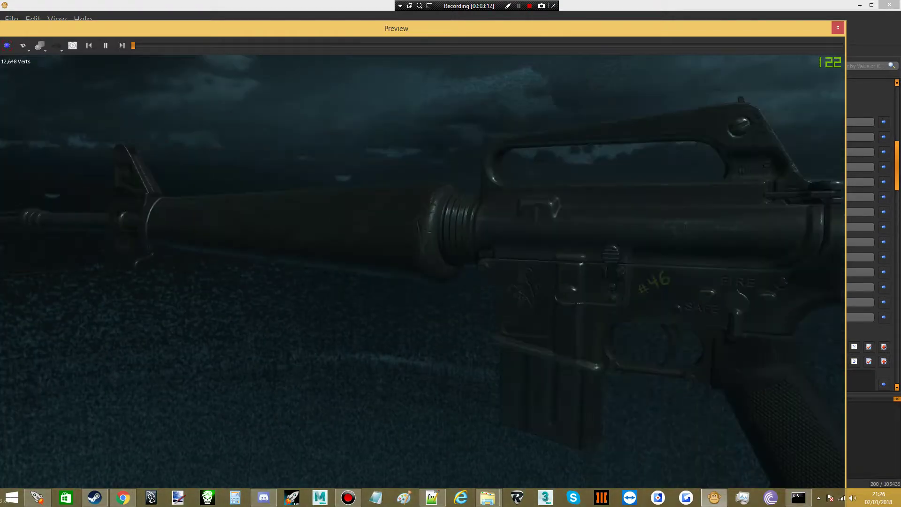
{"action": "mouse_move", "coordinate": [325, 274]}
{"action": "left_mouse_down"}
{"action": "mouse_move", "coordinate": [350, 275]}
{"action": "mouse_move", "coordinate": [327, 268]}
{"action": "left_mouse_up"}
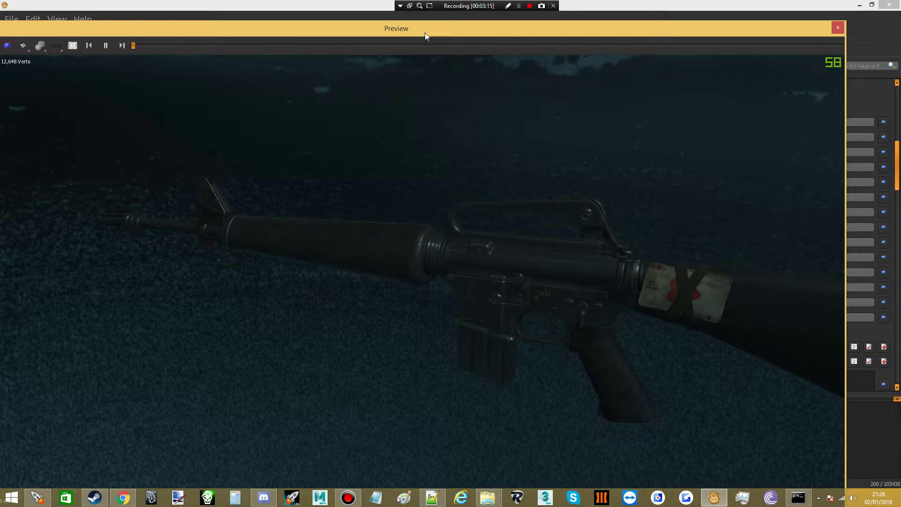
{"action": "left_click_drag", "start_coordinate": [424, 32], "coordinate": [0, 18]}
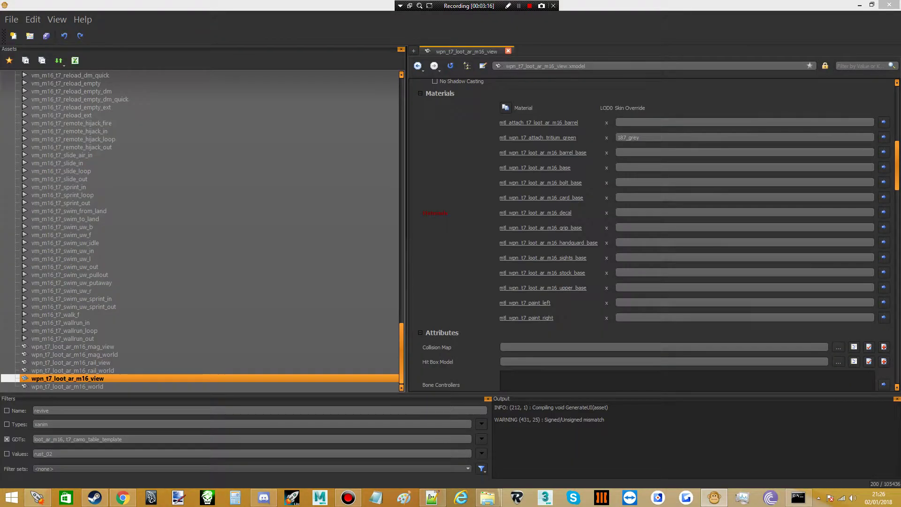
- Clear the 187_grey skin override from the mtl_wpn_t7_attach_tritium_green material
{"action": "left_click_drag", "start_coordinate": [639, 140], "coordinate": [510, 140]}
{"action": "key", "text": "BackSpace"}
{"action": "left_click", "coordinate": [455, 153]}
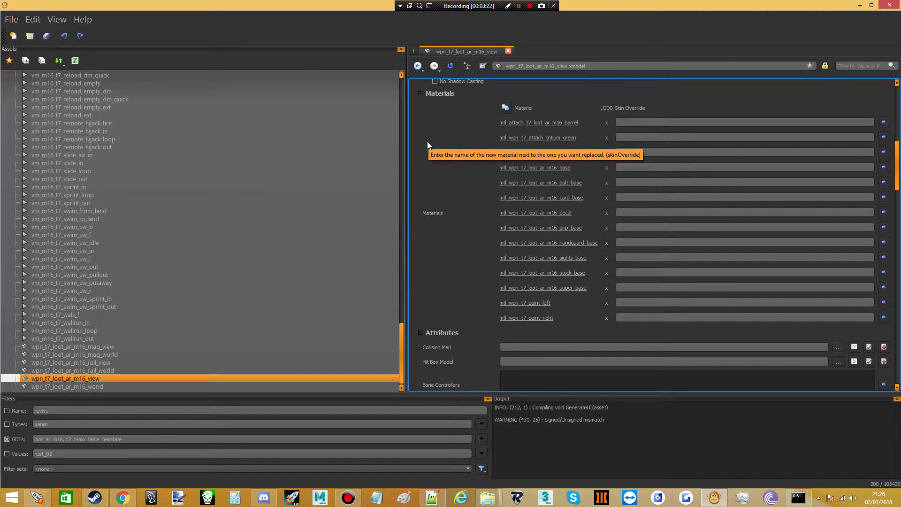
{"action": "left_click", "coordinate": [518, 6]}
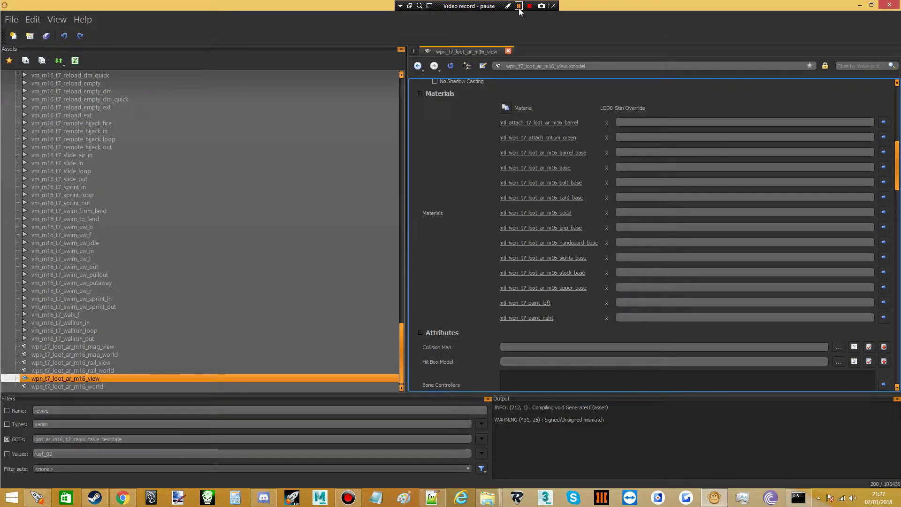
{"action": "left_click", "coordinate": [519, 9]}
{"action": "left_click", "coordinate": [200, 19]}
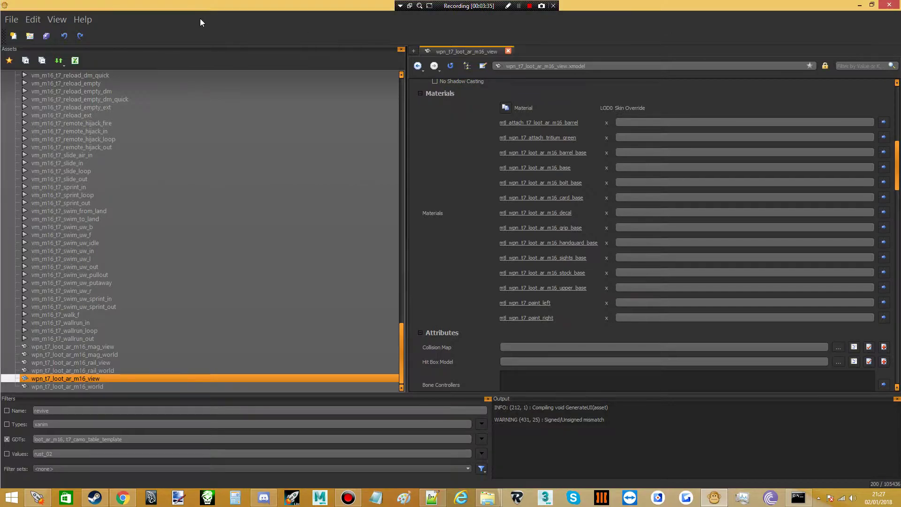
- Reopen the mtl_wpn_t7_loot_ar_m16_base material and check which image its Camo Mask Map uses
{"action": "scroll", "coordinate": [123, 129], "scroll_direction": "up", "scroll_amount": 4}
{"action": "scroll", "coordinate": [122, 130], "scroll_direction": "up", "scroll_amount": 20}
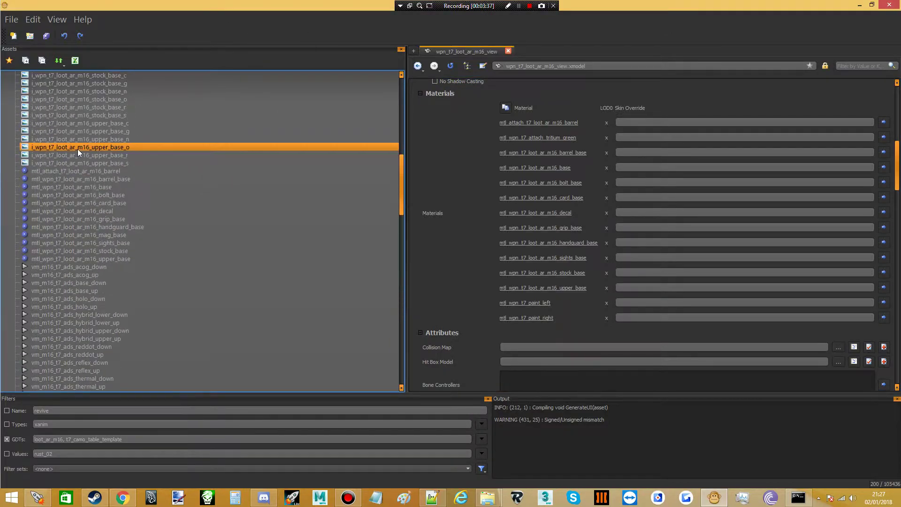
{"action": "left_click", "coordinate": [100, 187]}
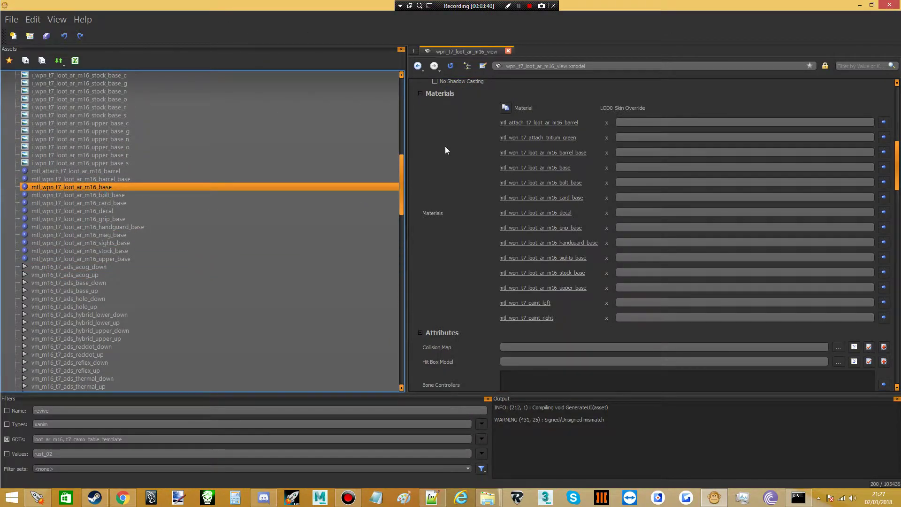
{"action": "scroll", "coordinate": [444, 151], "scroll_direction": "up", "scroll_amount": 6}
{"action": "scroll", "coordinate": [459, 167], "scroll_direction": "down", "scroll_amount": 6}
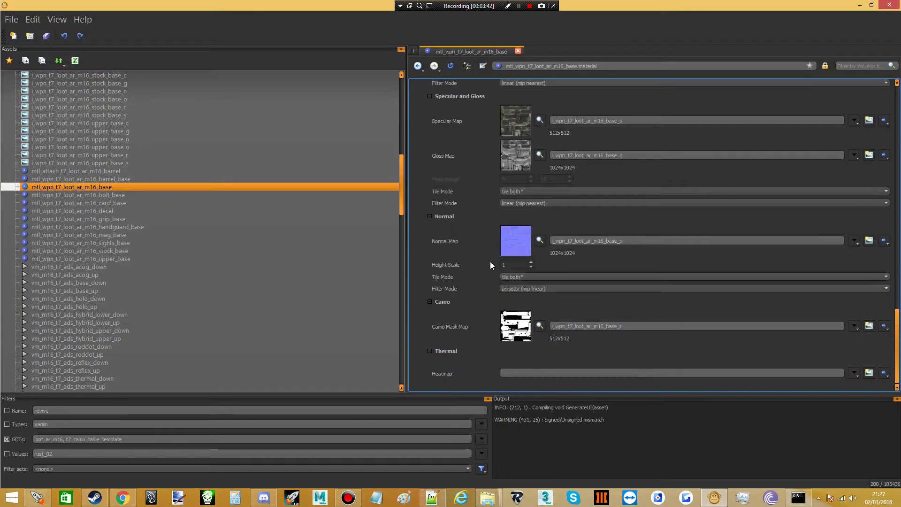
{"action": "left_click_drag", "start_coordinate": [635, 324], "coordinate": [494, 339]}
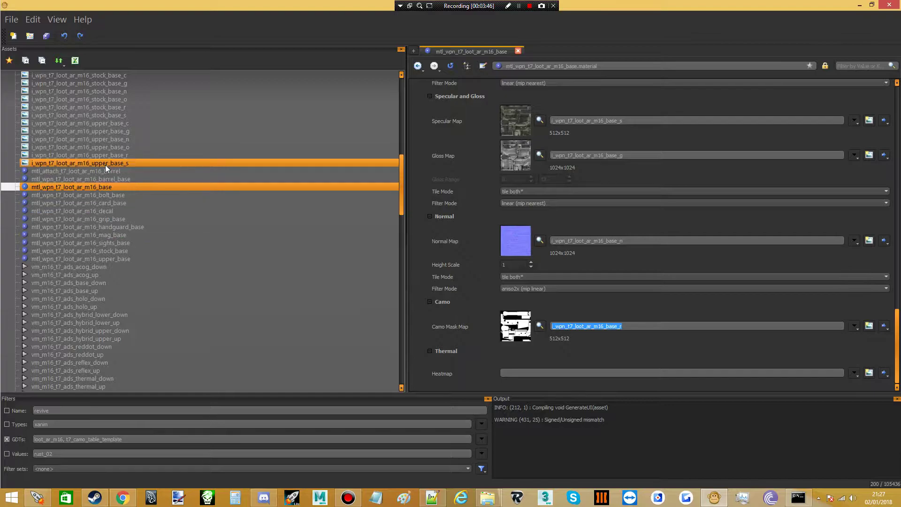
- Open the i_wpn_t7_loot_ar_m16_upper_base_r image asset and examine its texture and reveal map settings
{"action": "left_click", "coordinate": [117, 154]}
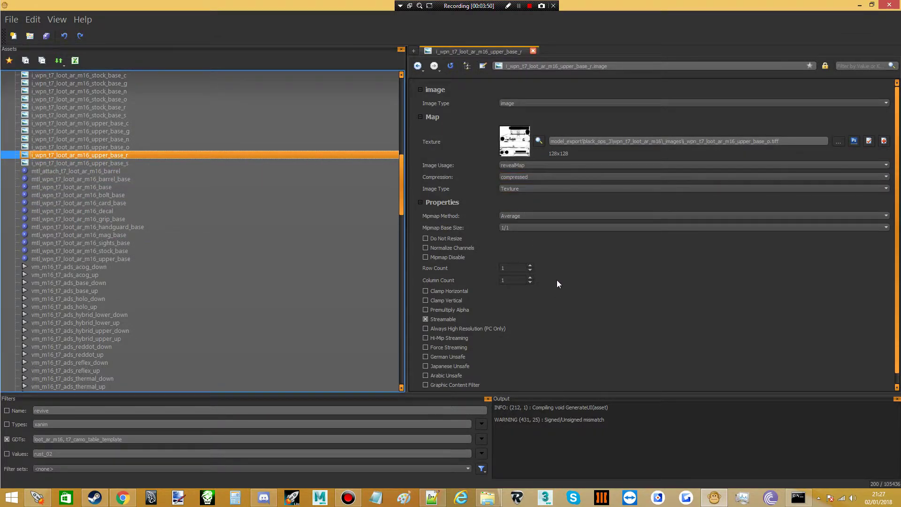
{"action": "scroll", "coordinate": [590, 277], "scroll_direction": "down", "scroll_amount": 1}
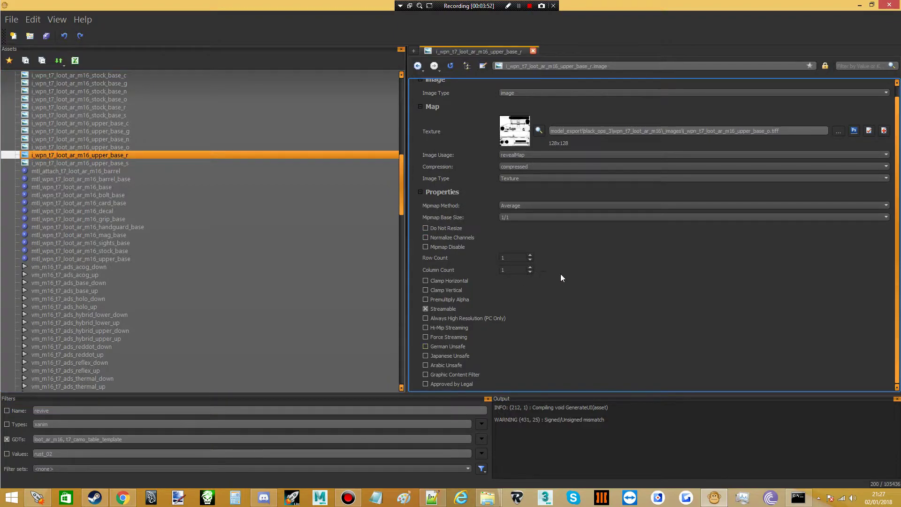
{"action": "scroll", "coordinate": [462, 193], "scroll_direction": "up", "scroll_amount": 1}
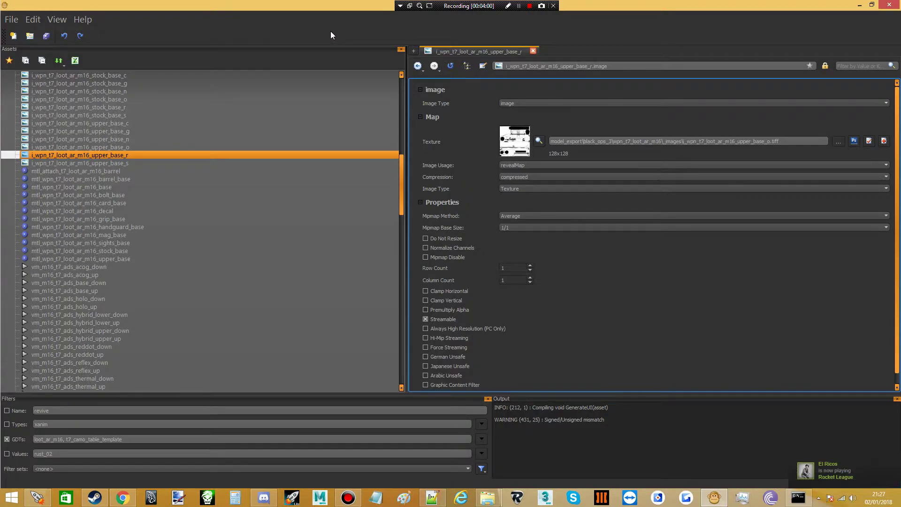
{"action": "scroll", "coordinate": [109, 160], "scroll_direction": "up", "scroll_amount": 5}
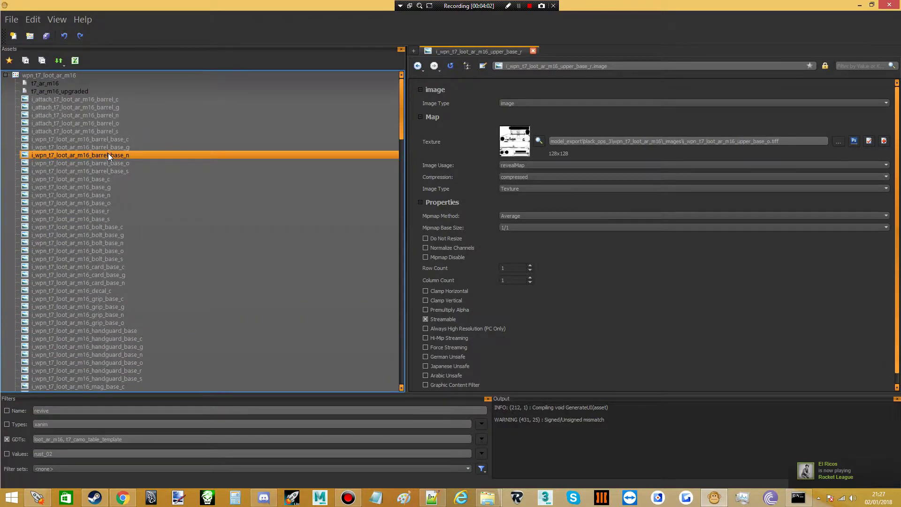
- Change the GDT filter to loot_ar_m16, camo_table_template so the camo template assets are listed with the M16's
{"action": "scroll", "coordinate": [108, 153], "scroll_direction": "down", "scroll_amount": 4}
{"action": "scroll", "coordinate": [108, 203], "scroll_direction": "up", "scroll_amount": 16}
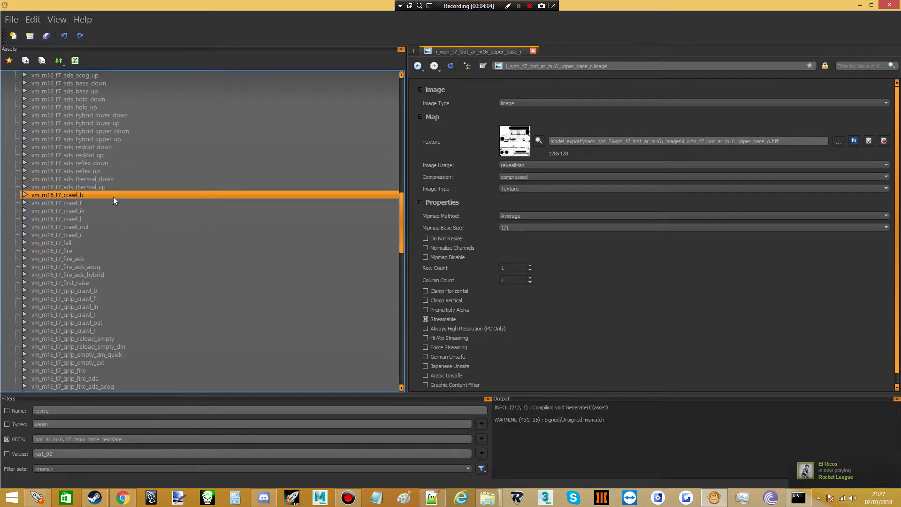
{"action": "left_click", "coordinate": [74, 439]}
{"action": "key", "text": "BackSpace"}
{"action": "key", "text": "BackSpace"}
{"action": "key", "text": "BackSpace"}
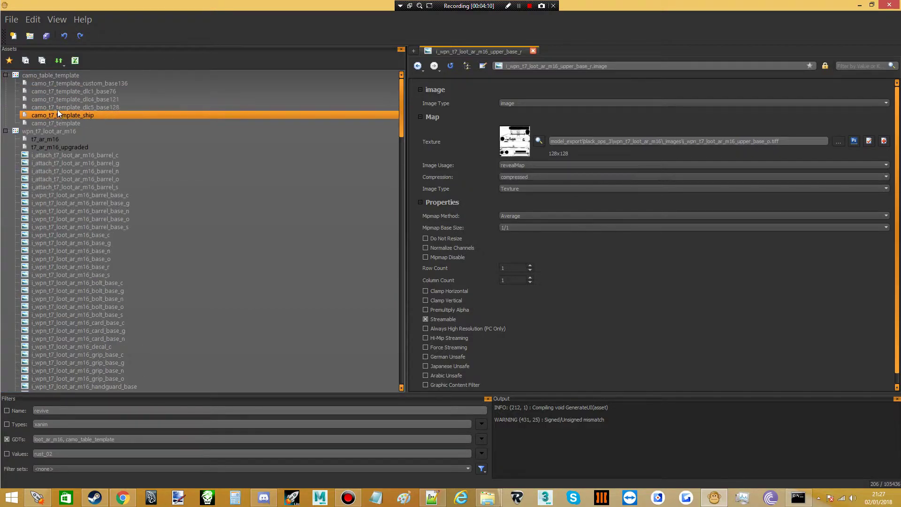
- Open the camo_t7_template_custom_base136 asset and examine its number of camos and base index of the table
{"action": "left_click", "coordinate": [91, 83]}
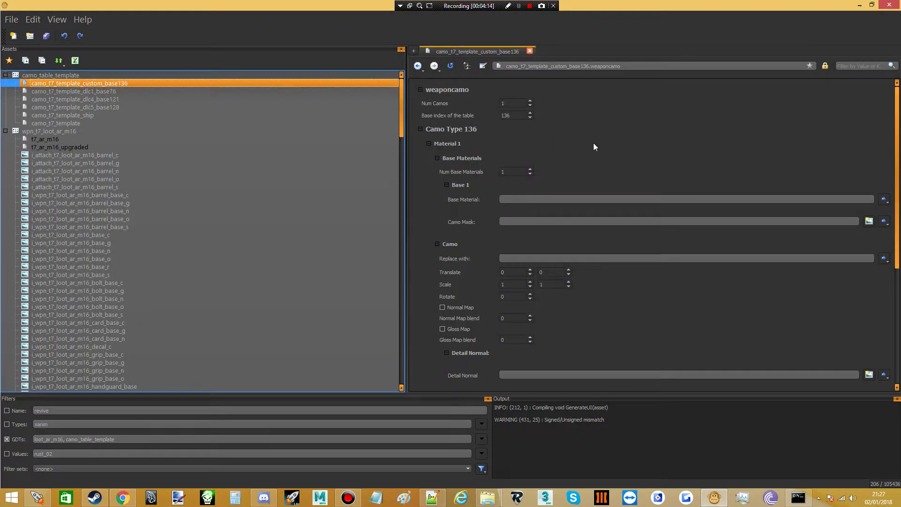
{"action": "scroll", "coordinate": [589, 141], "scroll_direction": "down", "scroll_amount": 1}
{"action": "scroll", "coordinate": [592, 130], "scroll_direction": "up", "scroll_amount": 1}
{"action": "left_click", "coordinate": [512, 103]}
{"action": "double_click", "coordinate": [499, 106]}
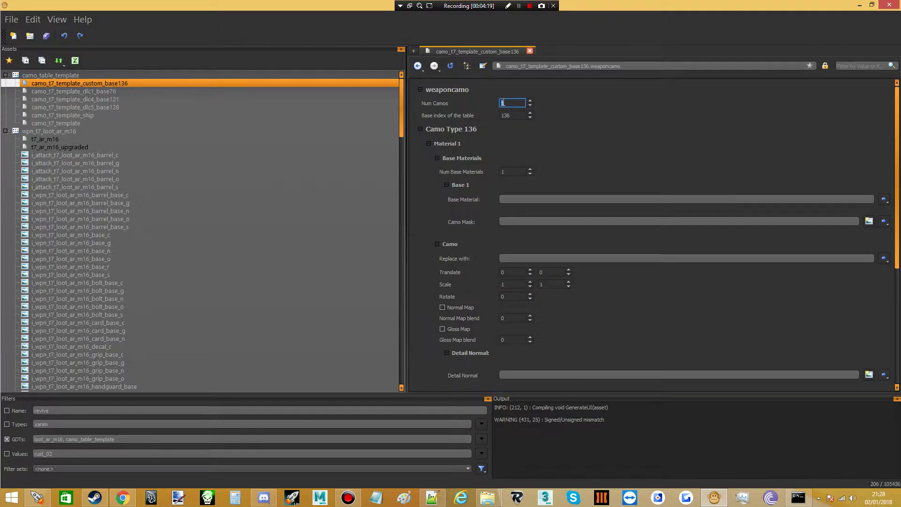
{"action": "key", "text": "Tab"}
{"action": "left_click", "coordinate": [515, 115]}
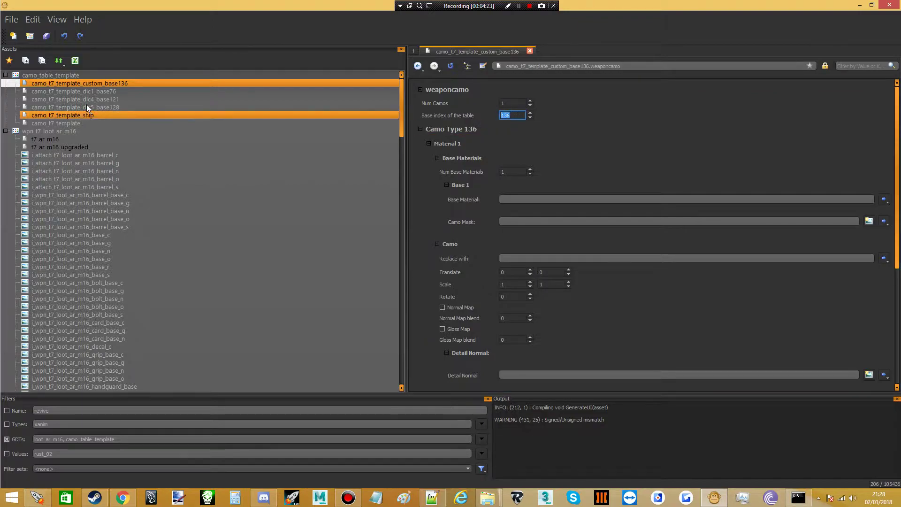
{"action": "left_click", "coordinate": [106, 92], "text": "ctrl"}
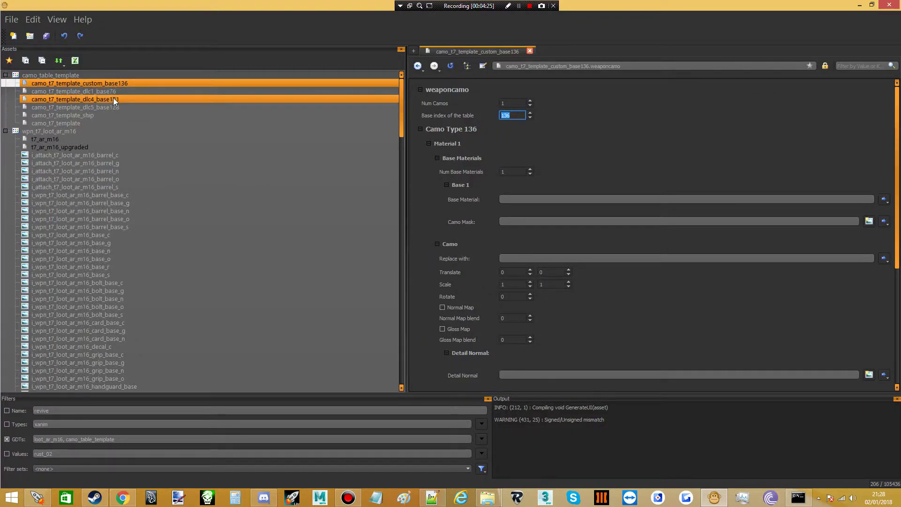
{"action": "left_click", "coordinate": [112, 92], "text": "ctrl"}
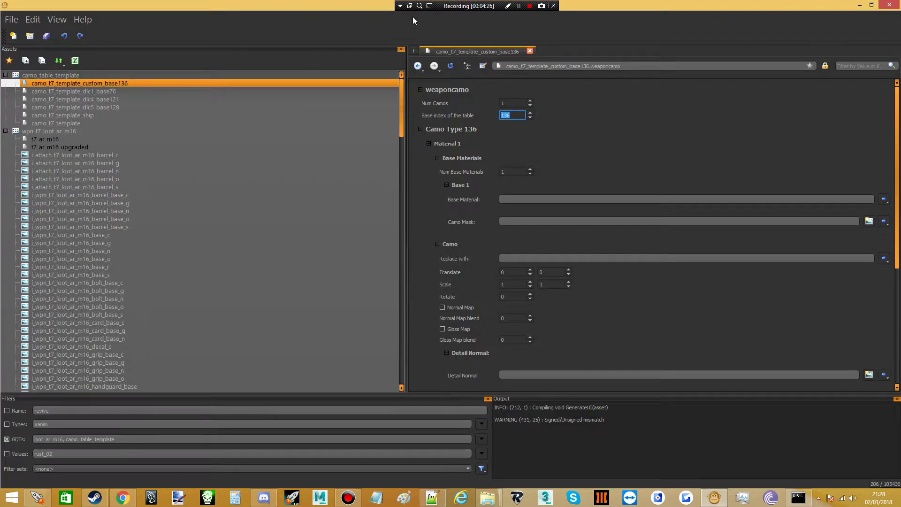
{"action": "left_click", "coordinate": [526, 8]}
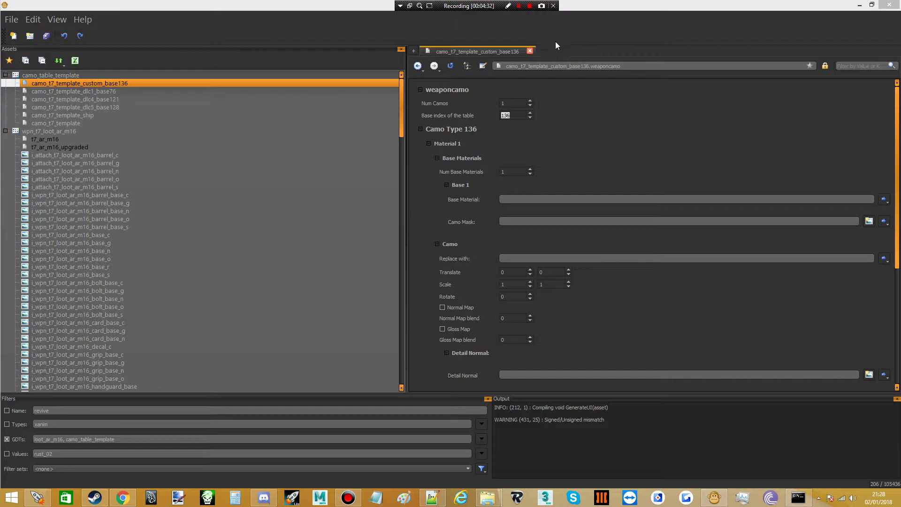
{"action": "left_click", "coordinate": [574, 121]}
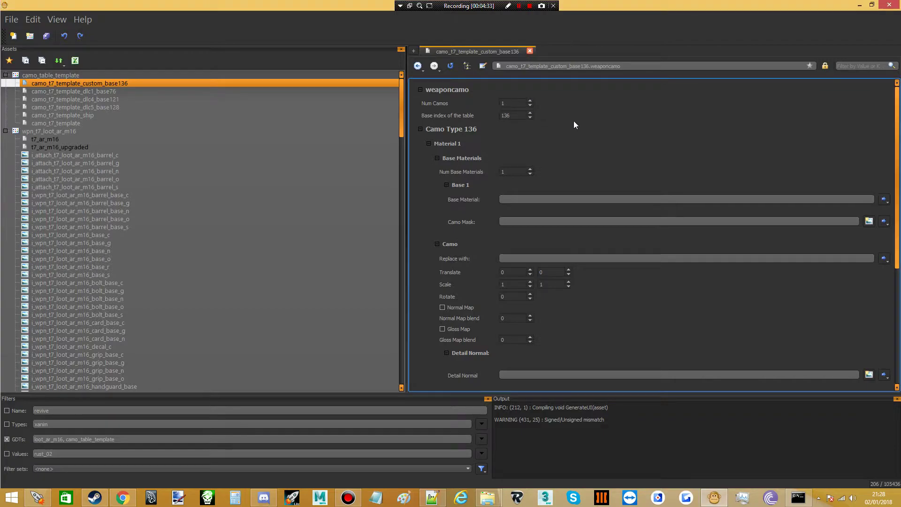
{"action": "double_click", "coordinate": [513, 116]}
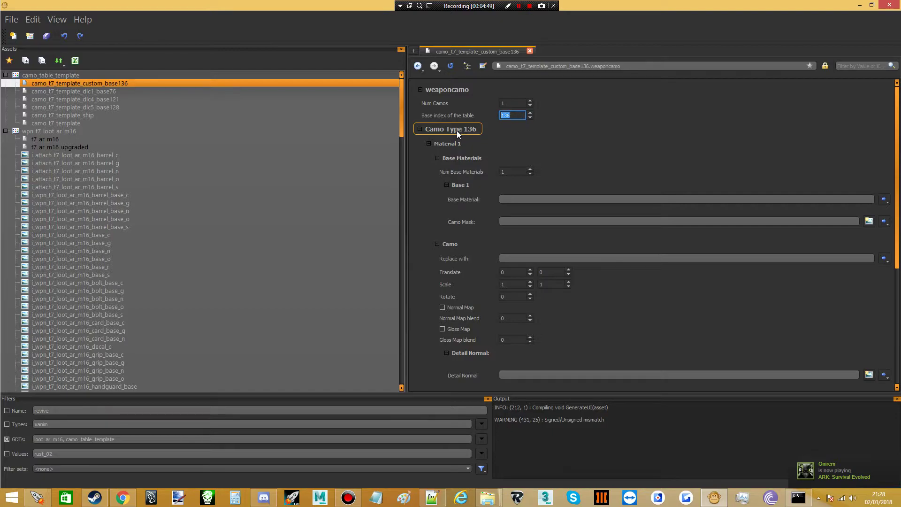
{"action": "left_click", "coordinate": [433, 172]}
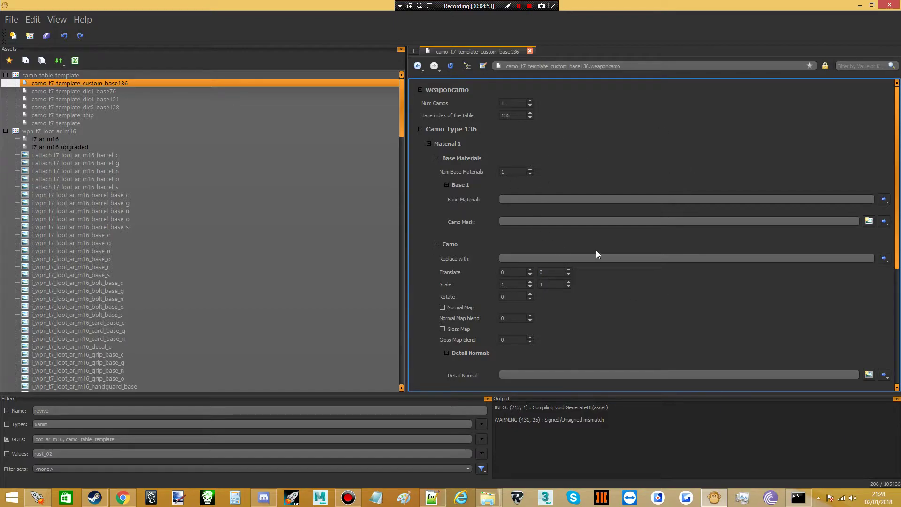
{"action": "left_click", "coordinate": [55, 156]}
{"action": "left_click_drag", "start_coordinate": [55, 157], "coordinate": [55, 71]}
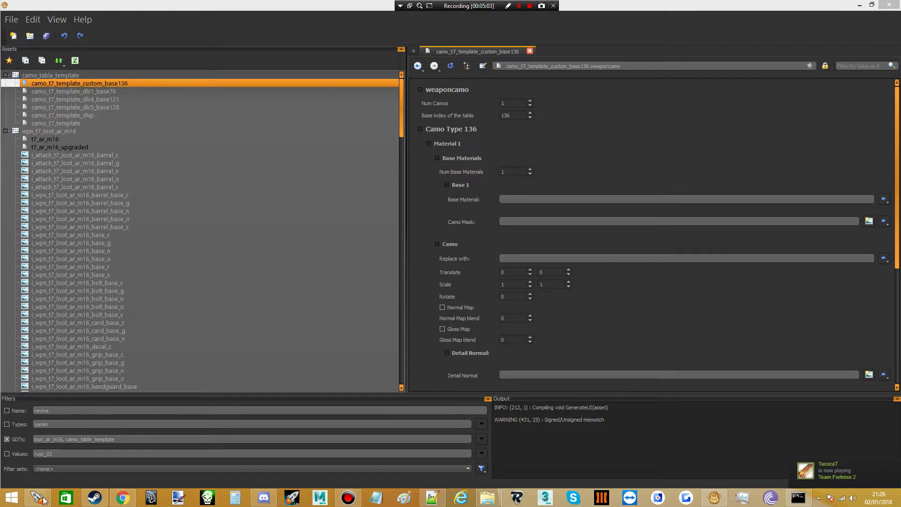
{"action": "left_click", "coordinate": [63, 441]}
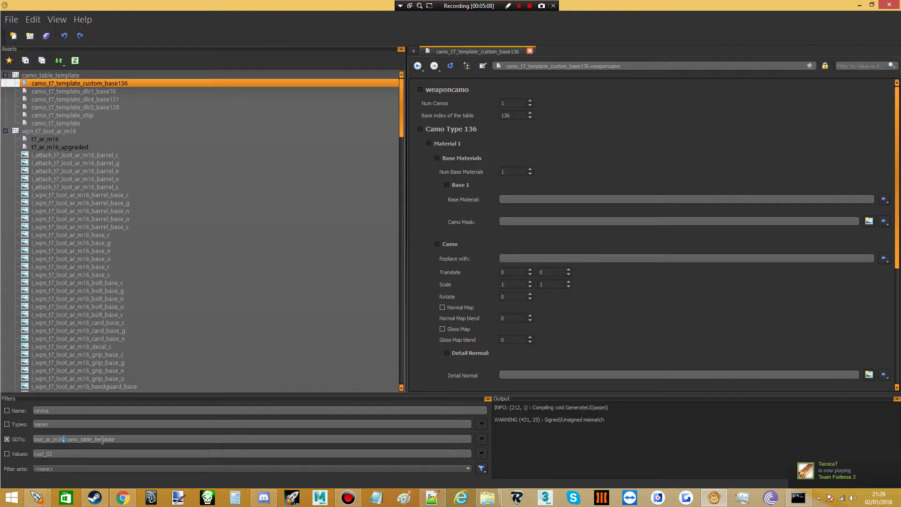
{"action": "left_click", "coordinate": [79, 164]}
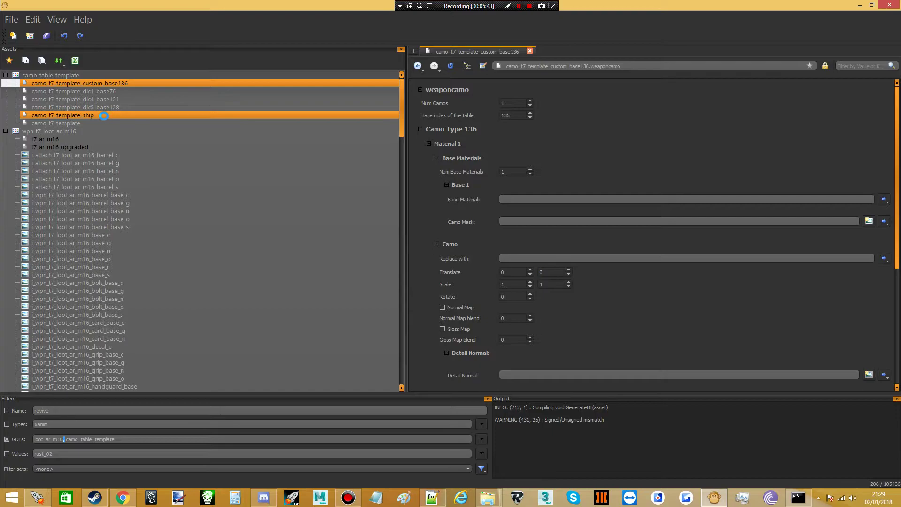
- Open the camo_t7_template_ship asset and check its base index of the table and number of camos
{"action": "left_click", "coordinate": [104, 116]}
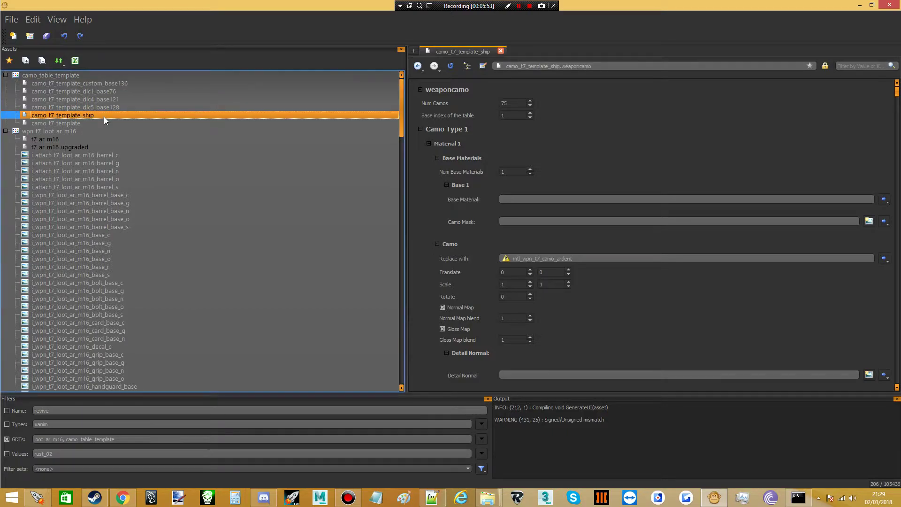
{"action": "left_click", "coordinate": [519, 6]}
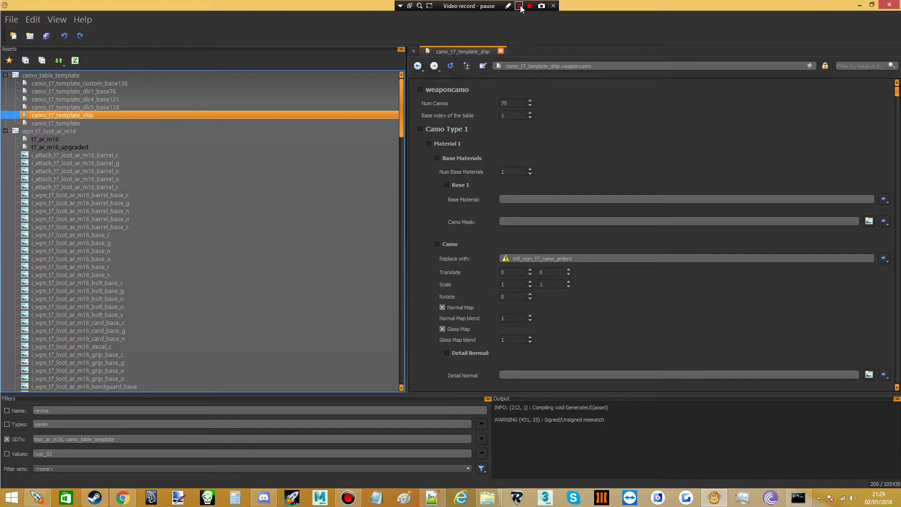
{"action": "left_click", "coordinate": [520, 6]}
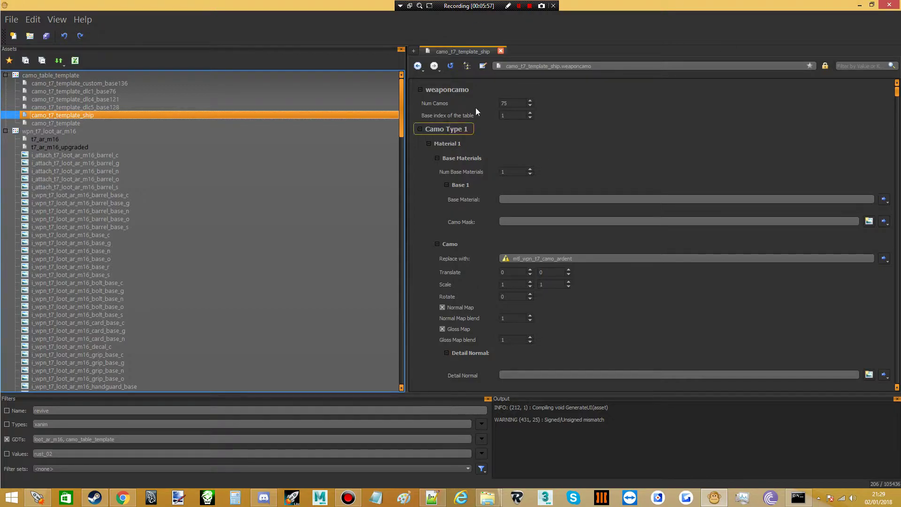
{"action": "left_click", "coordinate": [512, 116]}
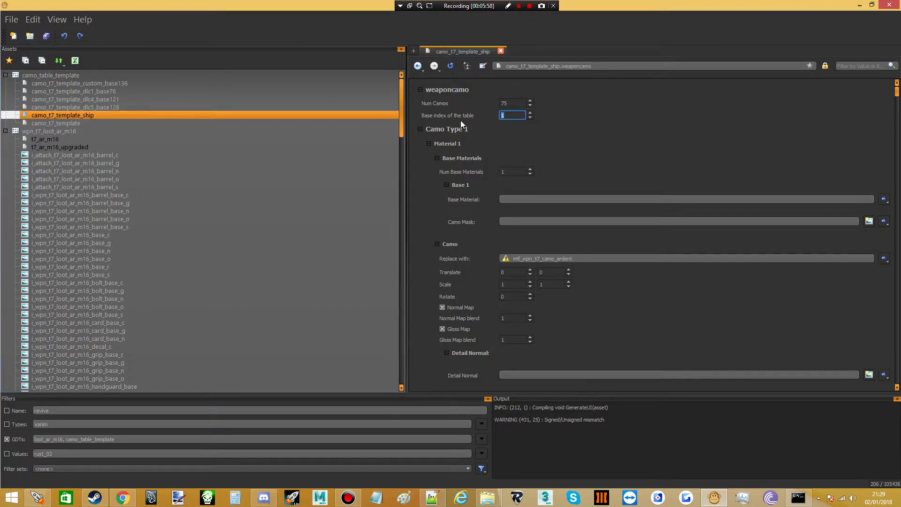
{"action": "left_click", "coordinate": [515, 103]}
{"action": "left_click", "coordinate": [519, 6]}
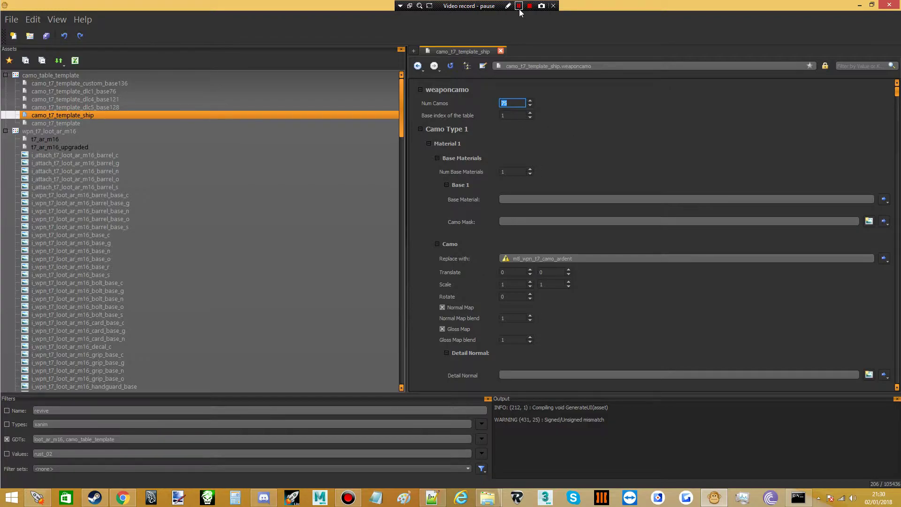
{"action": "left_click", "coordinate": [519, 6]}
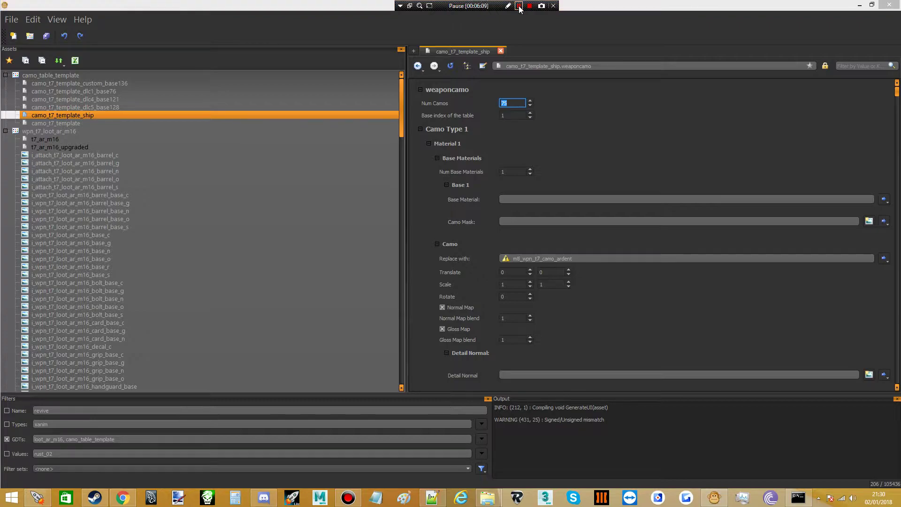
- Copy the camo_t7_template_ship asset into the wpn_t7_loot_ar_m16 GDT under the name camo_t7_ar_m16_ship
{"action": "right_click", "coordinate": [94, 114]}
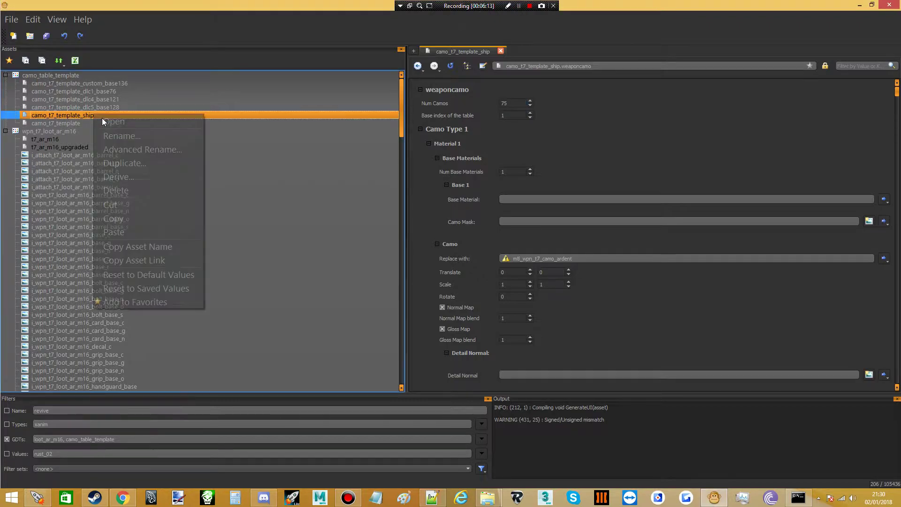
{"action": "left_click", "coordinate": [108, 219]}
{"action": "right_click", "coordinate": [64, 131]}
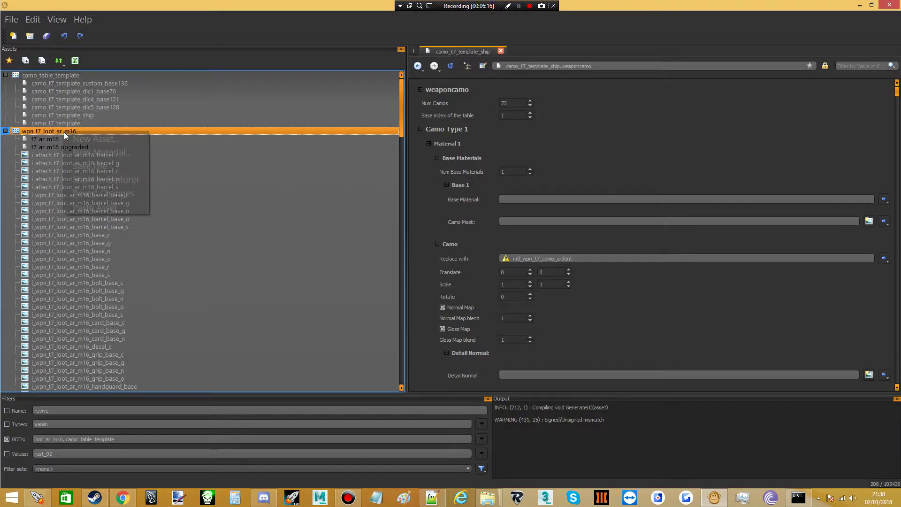
{"action": "left_click", "coordinate": [85, 209]}
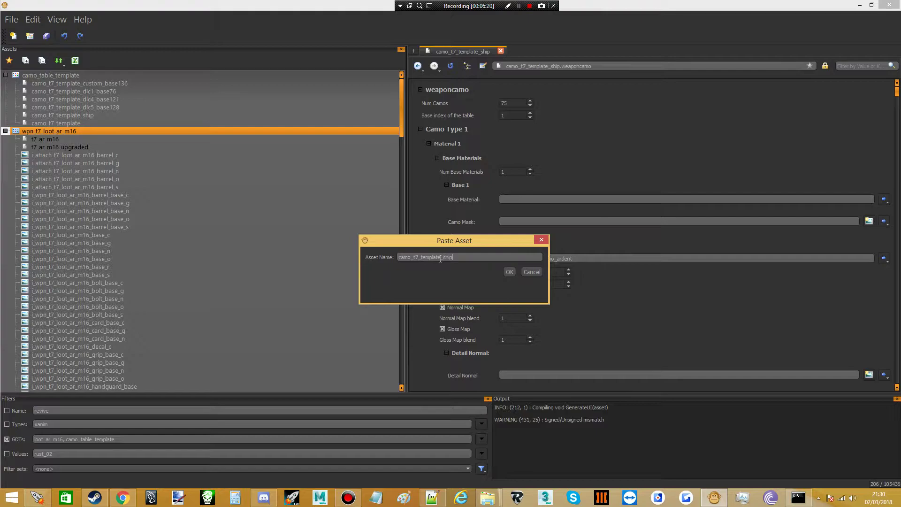
{"action": "left_click_drag", "start_coordinate": [437, 261], "coordinate": [423, 260]}
{"action": "key", "text": "BackSpace"}
{"action": "type", "text": "ar_m16"}
{"action": "key", "text": "Return"}
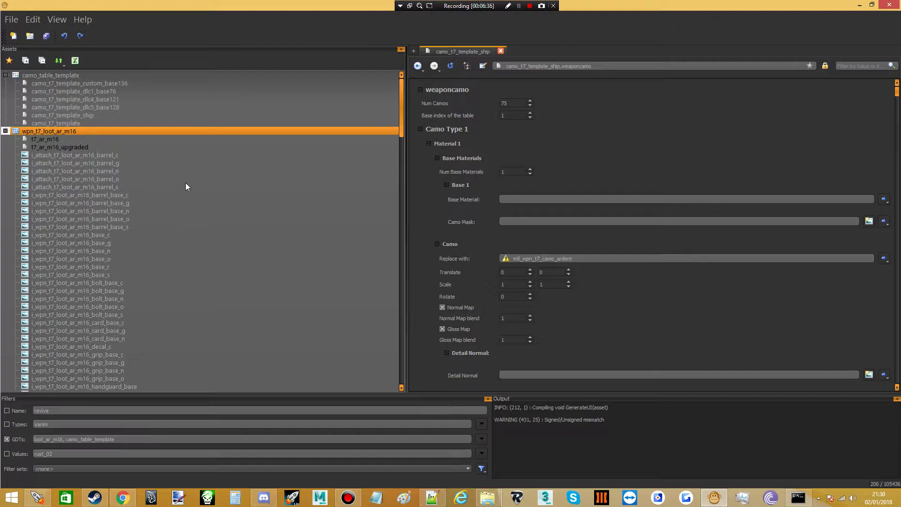
{"action": "left_click", "coordinate": [519, 6]}
{"action": "left_click", "coordinate": [520, 6]}
{"action": "left_click", "coordinate": [520, 6]}
{"action": "left_click", "coordinate": [519, 6]}
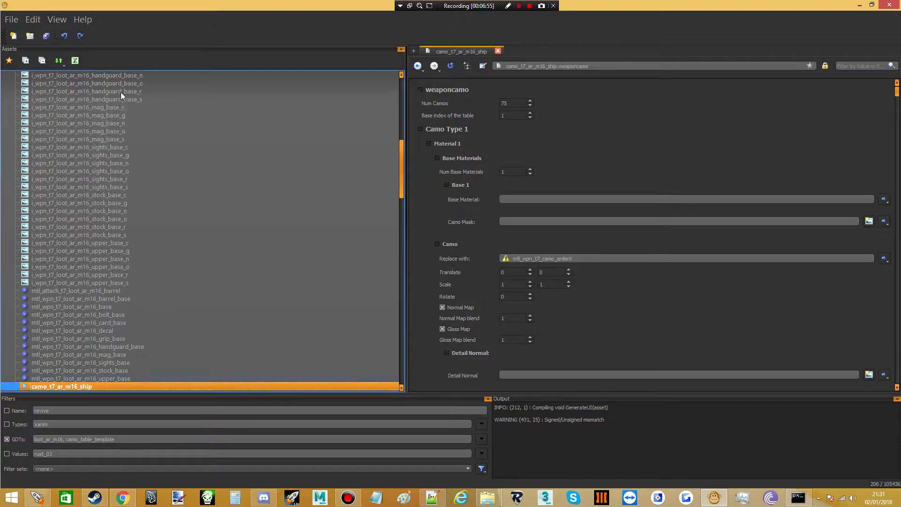
- Set the number of base materials for Camo Type 1, Material 1 in camo_t7_ar_m16_ship to 5 and save
{"action": "scroll", "coordinate": [120, 92], "scroll_direction": "up", "scroll_amount": 2}
{"action": "scroll", "coordinate": [121, 136], "scroll_direction": "up", "scroll_amount": 3}
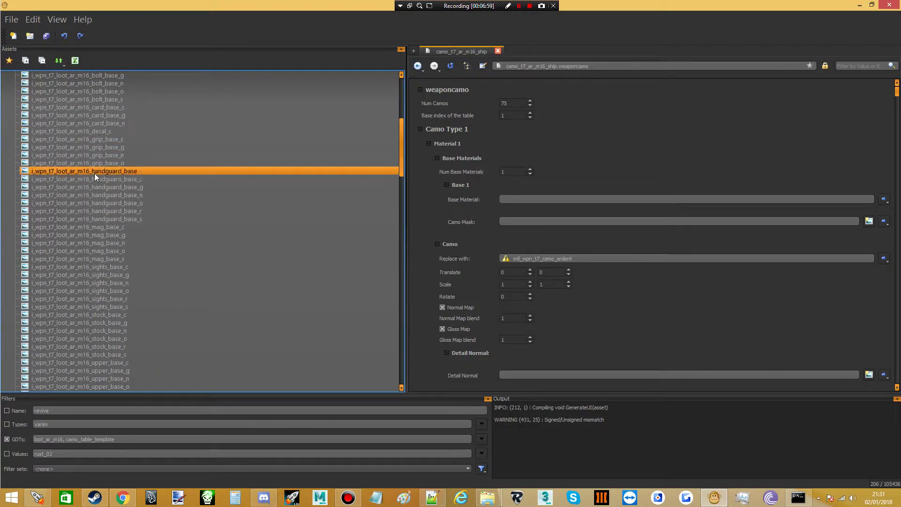
{"action": "scroll", "coordinate": [106, 195], "scroll_direction": "down", "scroll_amount": 1}
{"action": "scroll", "coordinate": [106, 187], "scroll_direction": "up", "scroll_amount": 8}
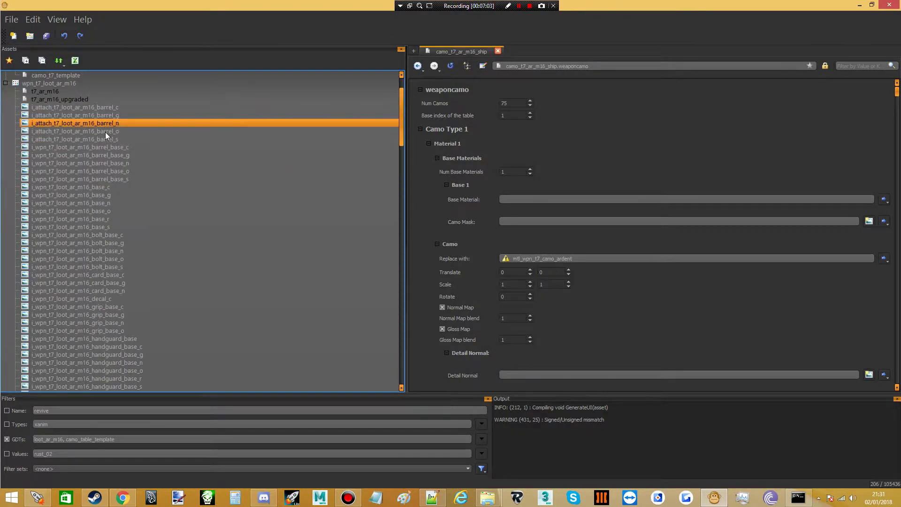
{"action": "scroll", "coordinate": [98, 223], "scroll_direction": "down", "scroll_amount": 4}
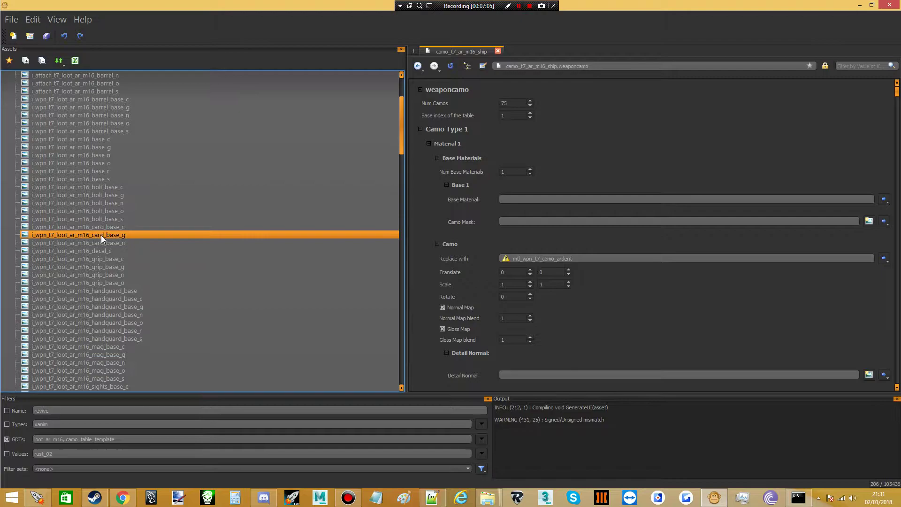
{"action": "scroll", "coordinate": [113, 280], "scroll_direction": "down", "scroll_amount": 4}
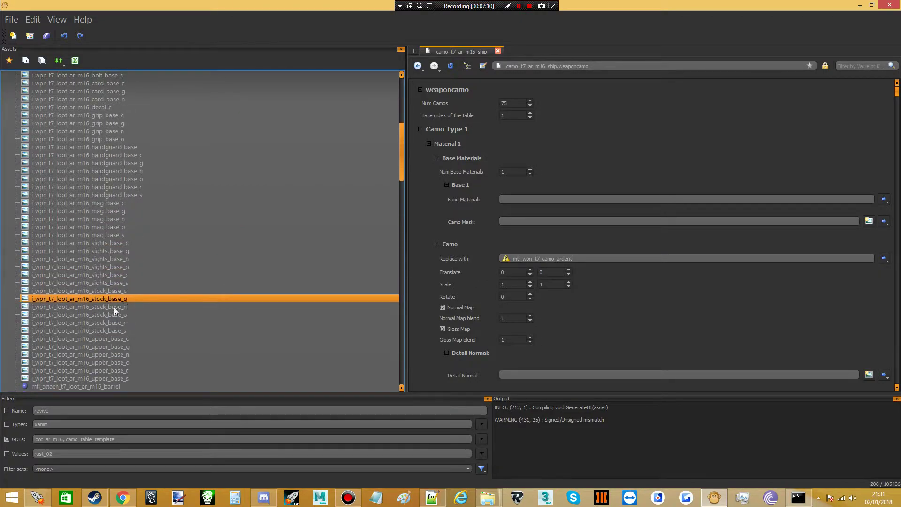
{"action": "scroll", "coordinate": [119, 337], "scroll_direction": "down", "scroll_amount": 2}
{"action": "left_click", "coordinate": [513, 172]}
{"action": "type", "text": "5"}
{"action": "key", "text": "Return"}
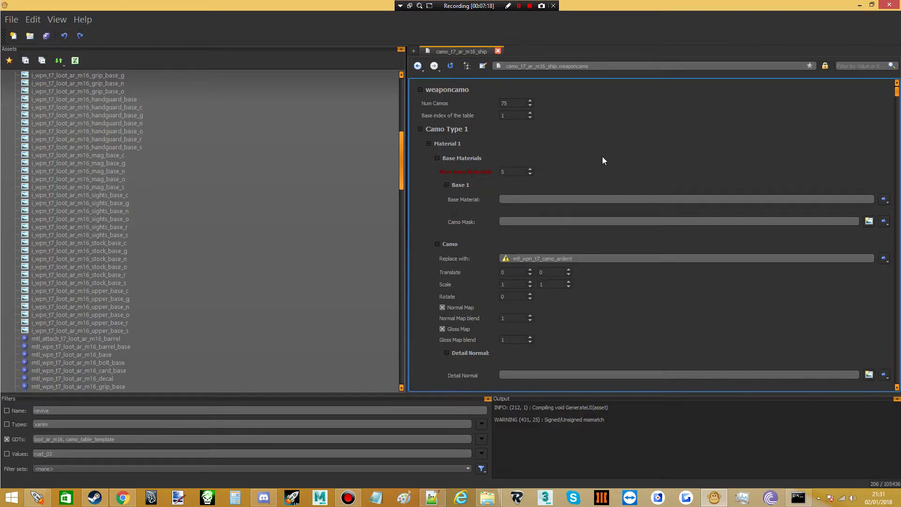
{"action": "key", "text": "ctrl+s"}
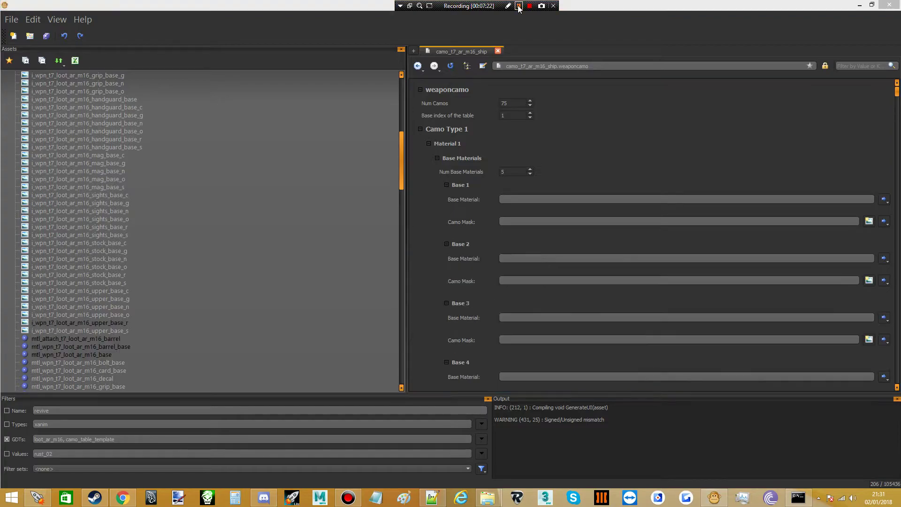
- Examine the Base 1 to Base 5 slots of Camo Type 1, Material 1 alongside the M16 image assets
{"action": "left_click", "coordinate": [622, 131]}
{"action": "scroll", "coordinate": [469, 181], "scroll_direction": "down", "scroll_amount": 6}
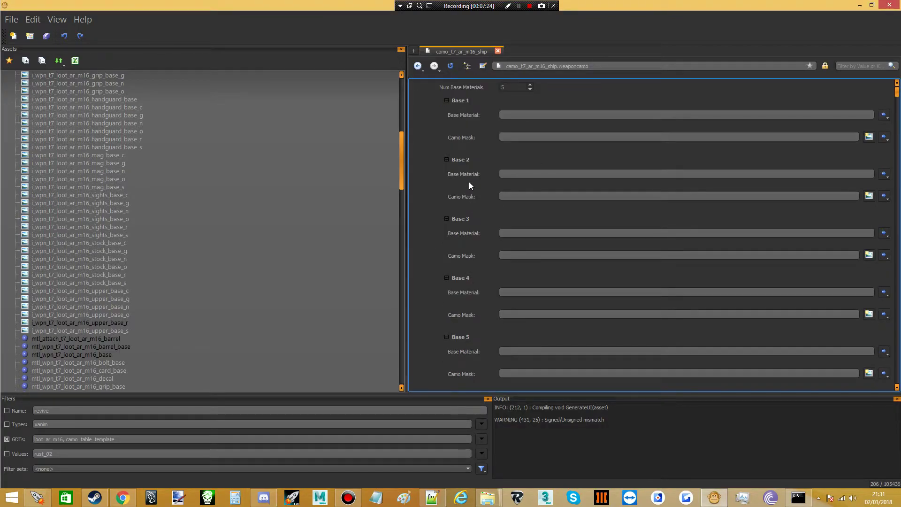
{"action": "scroll", "coordinate": [483, 162], "scroll_direction": "up", "scroll_amount": 1}
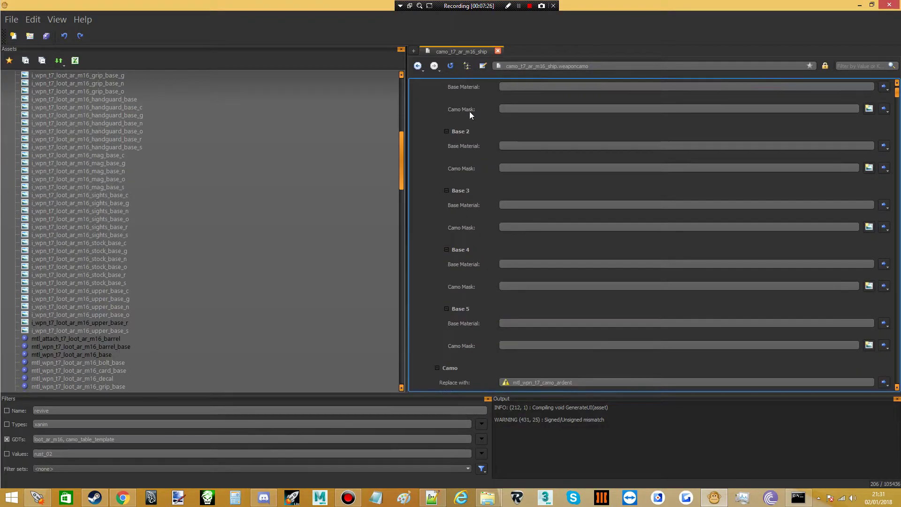
{"action": "scroll", "coordinate": [470, 111], "scroll_direction": "up", "scroll_amount": 2}
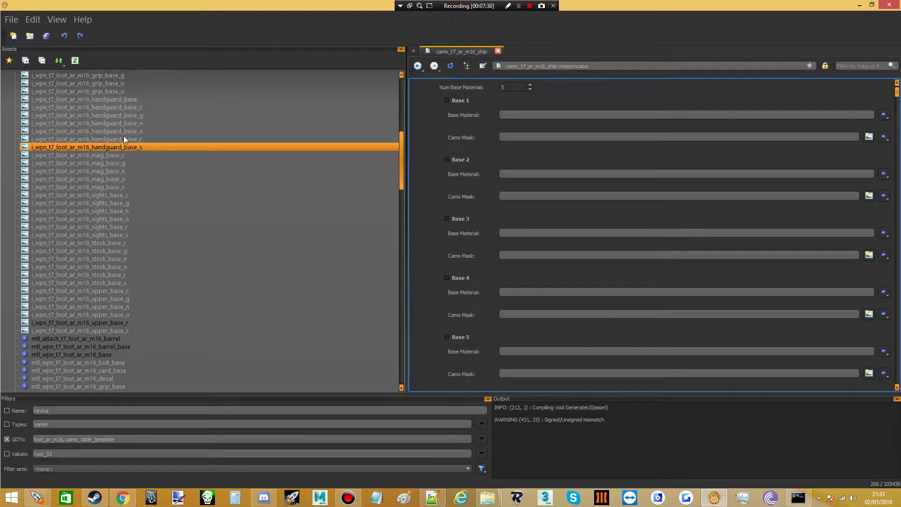
{"action": "scroll", "coordinate": [94, 182], "scroll_direction": "up", "scroll_amount": 4}
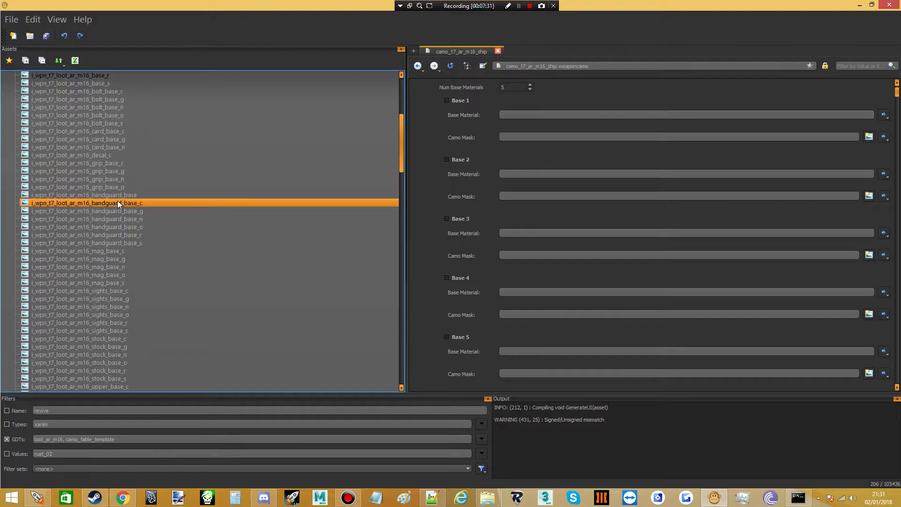
{"action": "scroll", "coordinate": [100, 121], "scroll_direction": "up", "scroll_amount": 2}
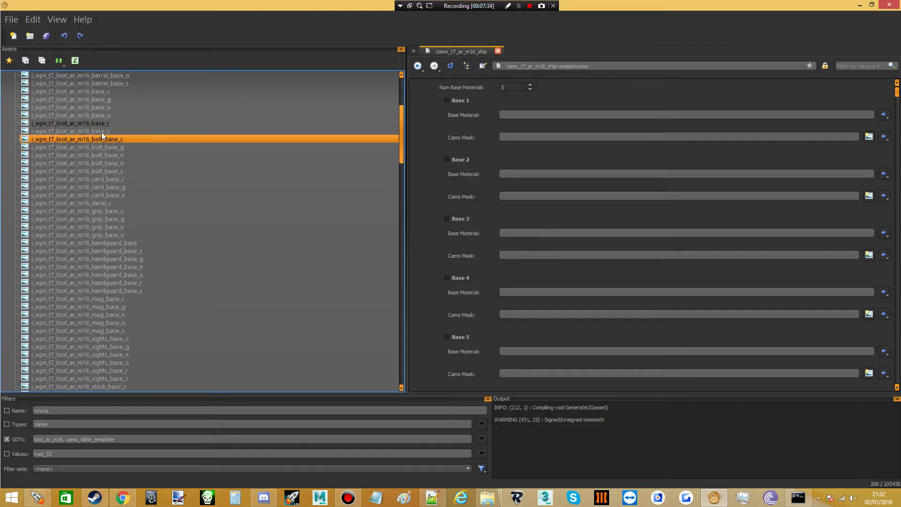
{"action": "left_click_drag", "start_coordinate": [98, 122], "coordinate": [518, 125]}
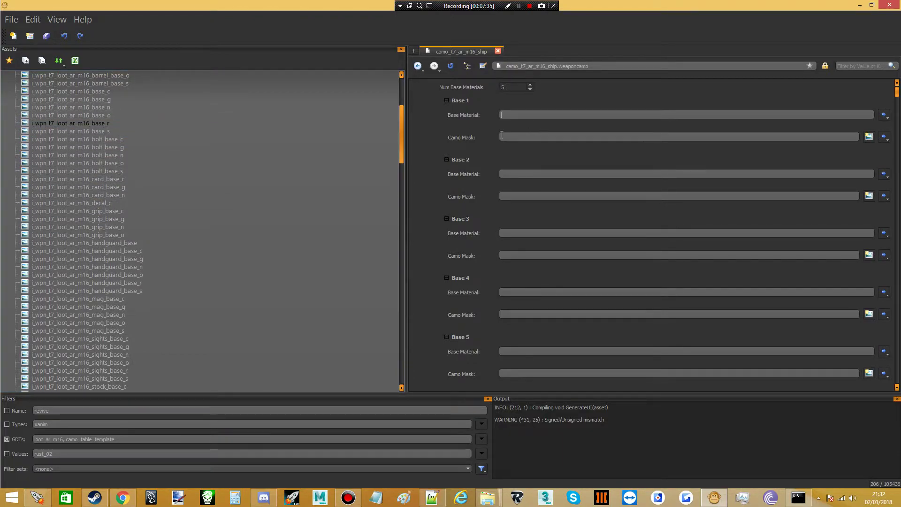
- Open the mtl_wpn_t7_loot_ar_m16_base material and copy its asset name
{"action": "scroll", "coordinate": [136, 204], "scroll_direction": "down", "scroll_amount": 9}
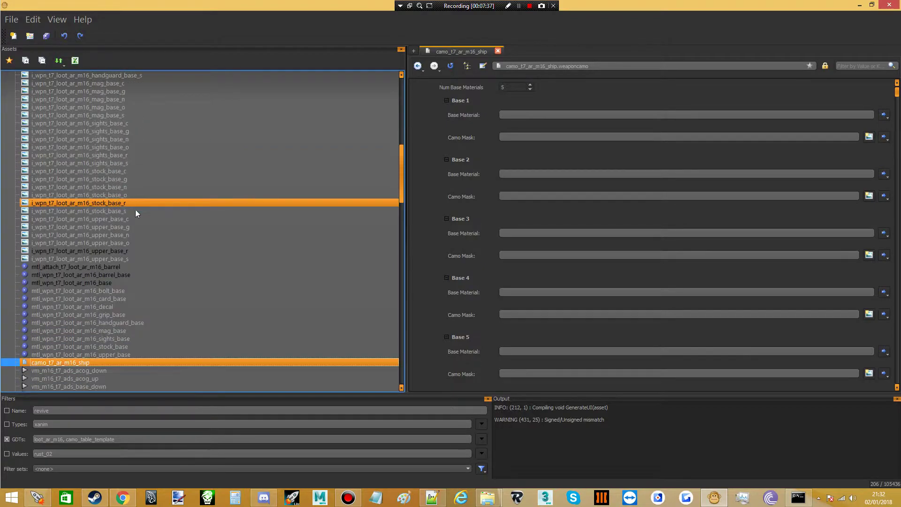
{"action": "scroll", "coordinate": [130, 248], "scroll_direction": "down", "scroll_amount": 2}
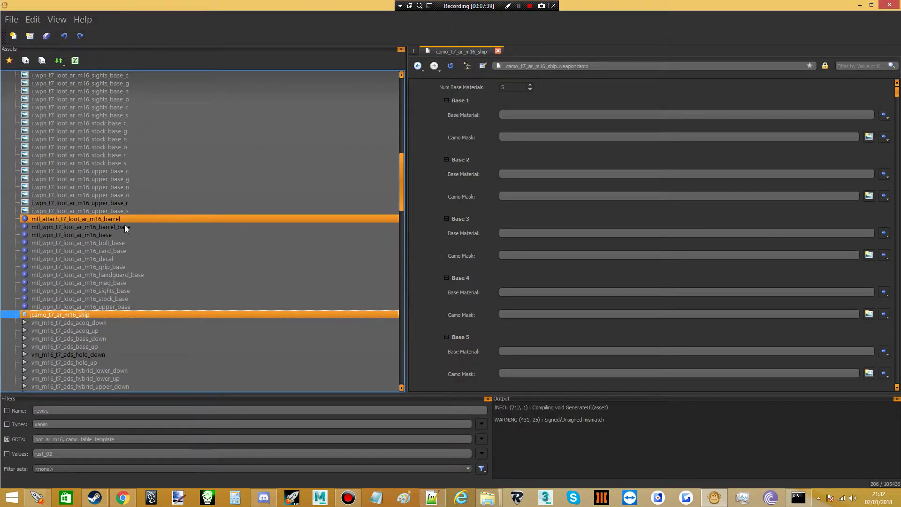
{"action": "double_click", "coordinate": [108, 233]}
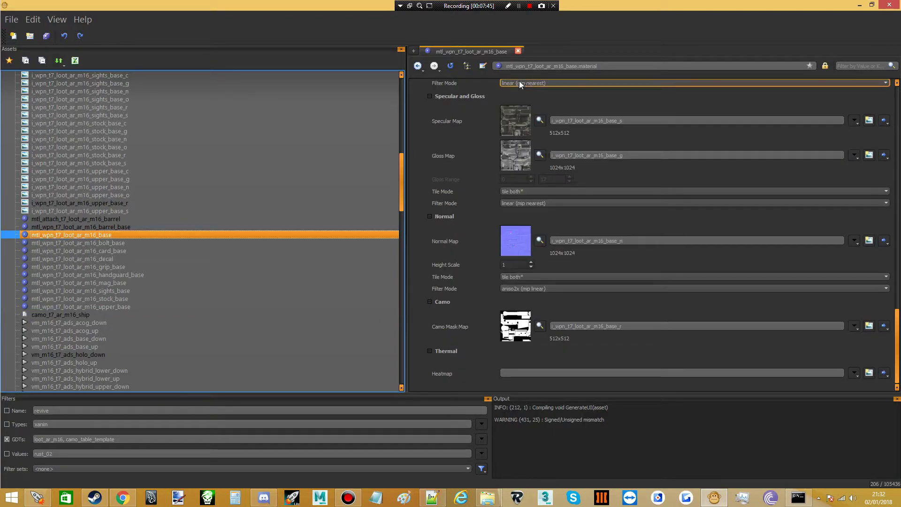
{"action": "double_click", "coordinate": [526, 68]}
{"action": "key", "text": "ctrl+c"}
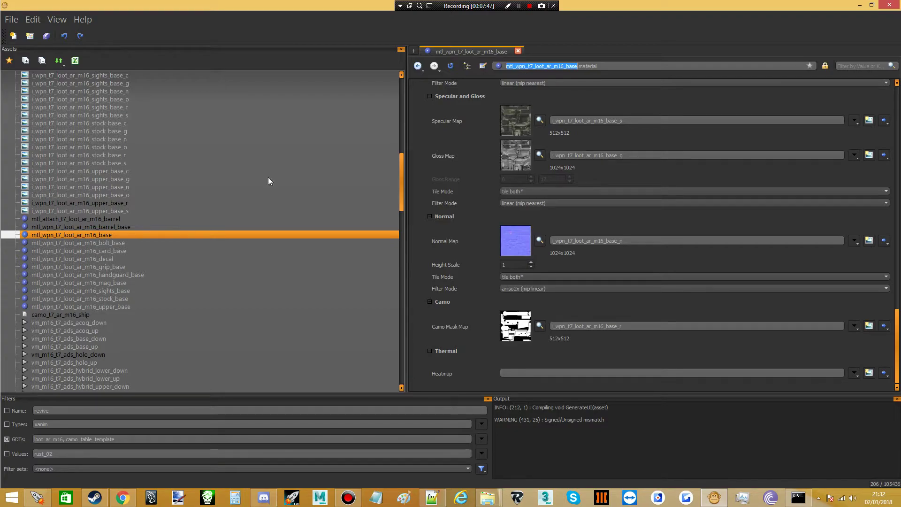
- Set the Base Material of Base 1 in camo_t7_ar_m16_ship to mtl_wpn_t7_loot_ar_m16_base
{"action": "double_click", "coordinate": [86, 311]}
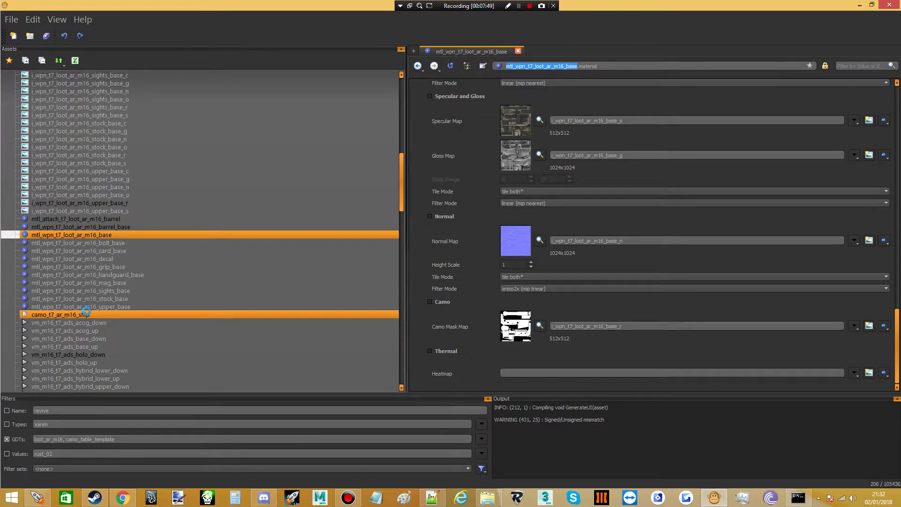
{"action": "left_click", "coordinate": [519, 6]}
{"action": "left_click", "coordinate": [519, 6]}
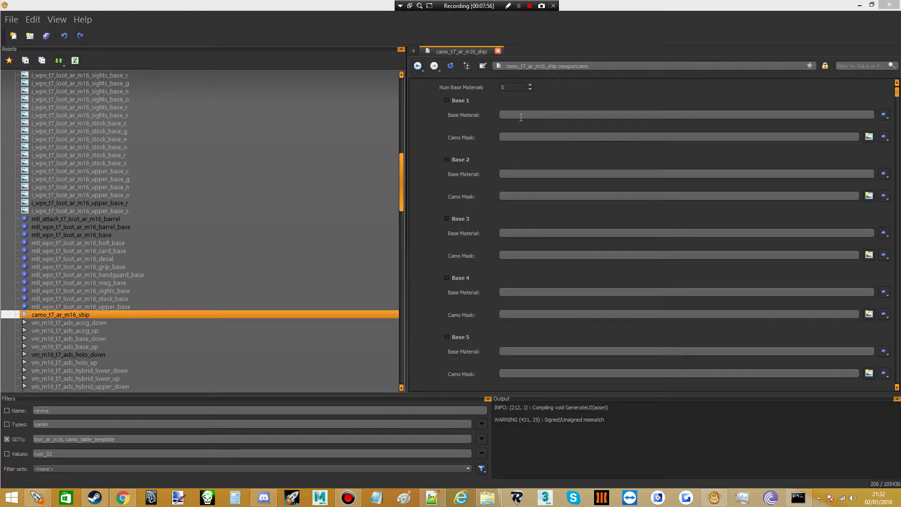
{"action": "left_click", "coordinate": [520, 117]}
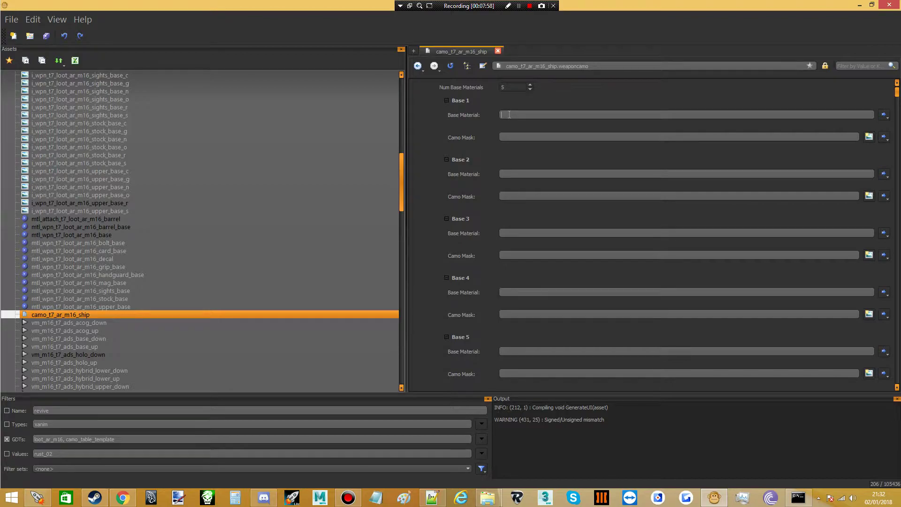
{"action": "key", "text": "ctrl+v"}
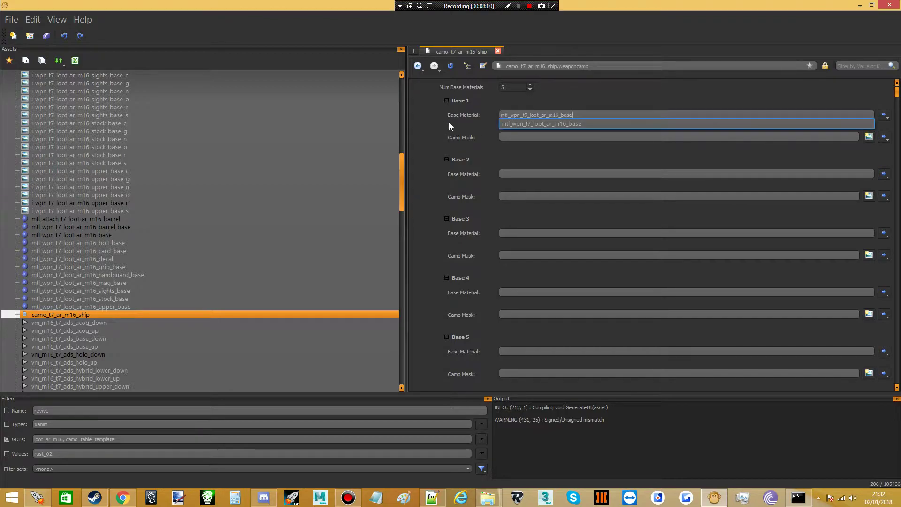
{"action": "key", "text": "Down"}
{"action": "key", "text": "Return"}
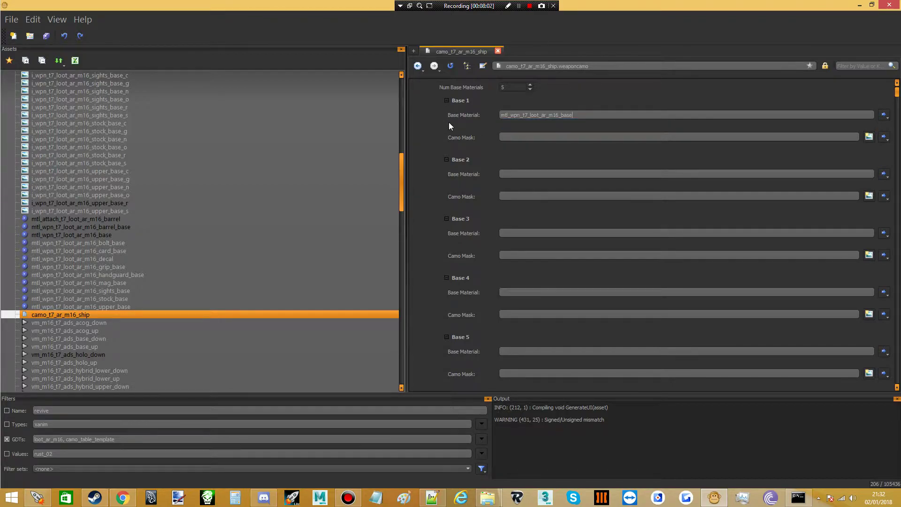
{"action": "left_click", "coordinate": [519, 6]}
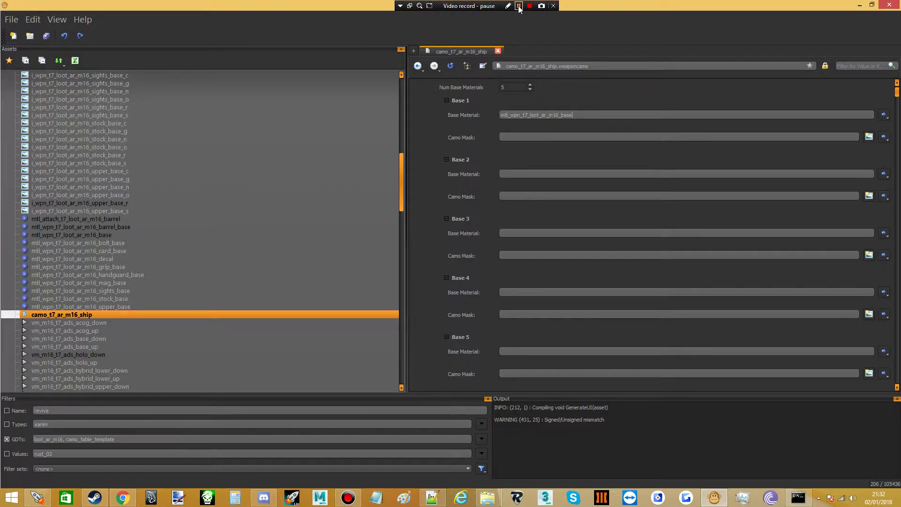
{"action": "left_click", "coordinate": [518, 6]}
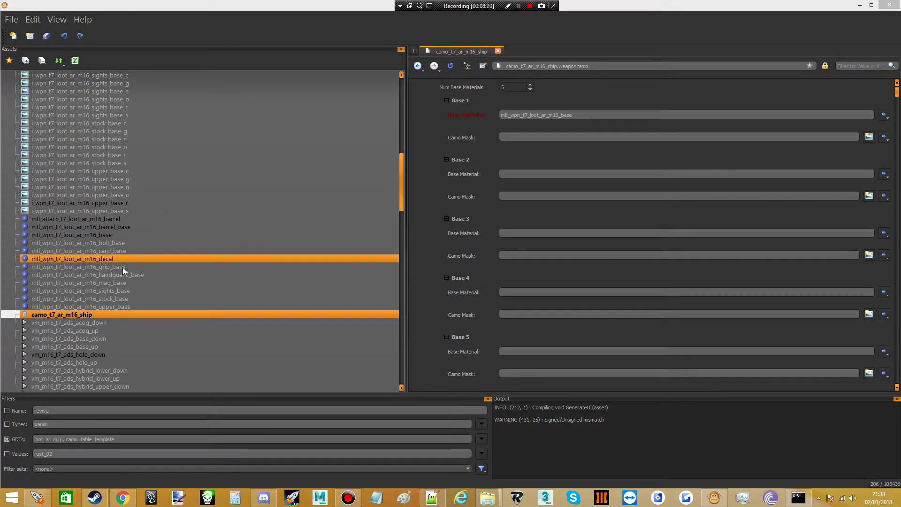
- Copy the camo mask map i_wpn_t7_loot_ar_m16_base_r from the M16 base material into Base 1's Camo Mask in camo_t7_ar_m16_ship
{"action": "left_click", "coordinate": [116, 235]}
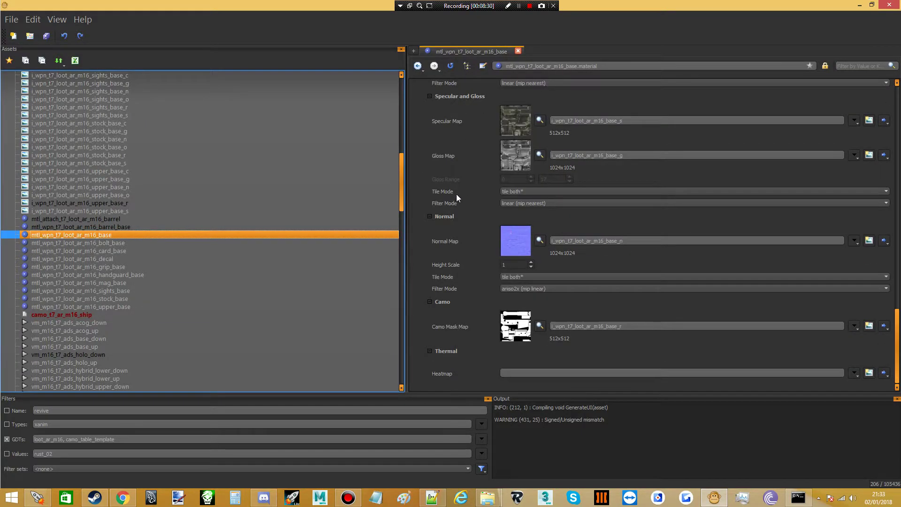
{"action": "left_click_drag", "start_coordinate": [627, 326], "coordinate": [471, 348]}
{"action": "key", "text": "ctrl+c"}
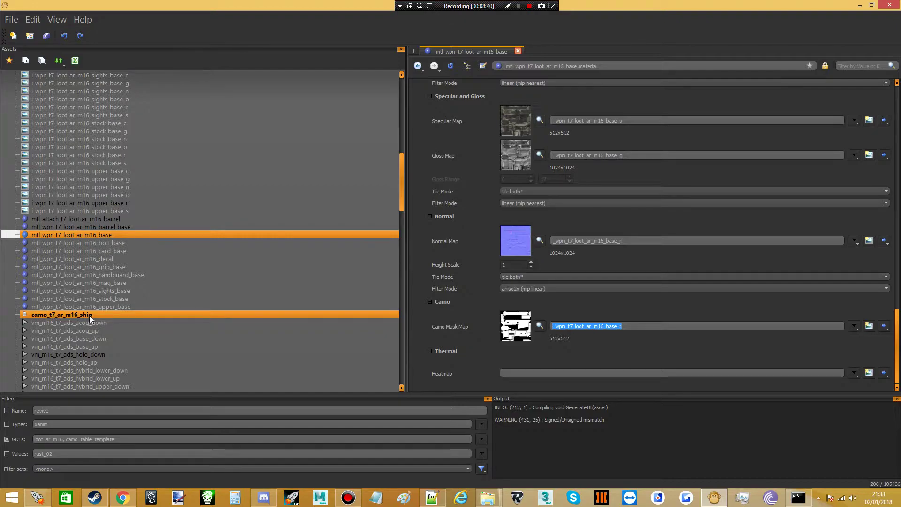
{"action": "left_click", "coordinate": [518, 7]}
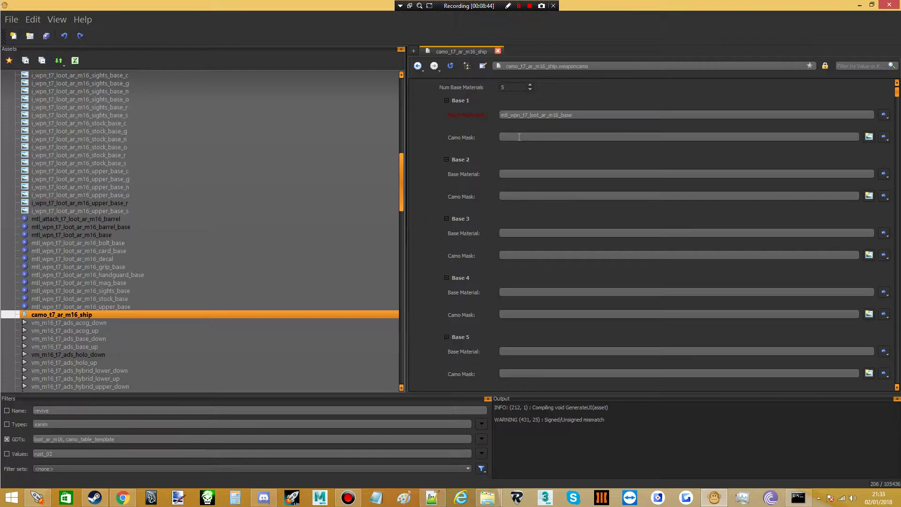
{"action": "key", "text": "ctrl+v"}
{"action": "left_click", "coordinate": [518, 6]}
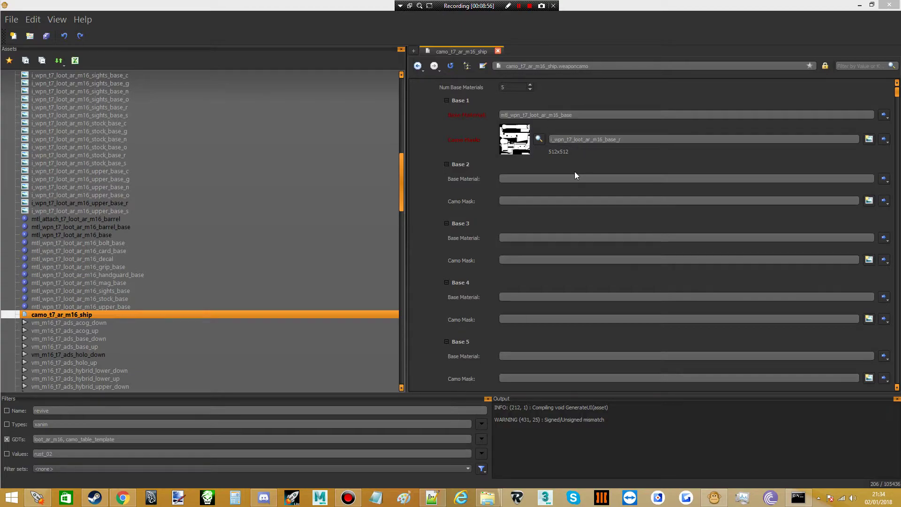
{"action": "scroll", "coordinate": [569, 176], "scroll_direction": "down", "scroll_amount": 2}
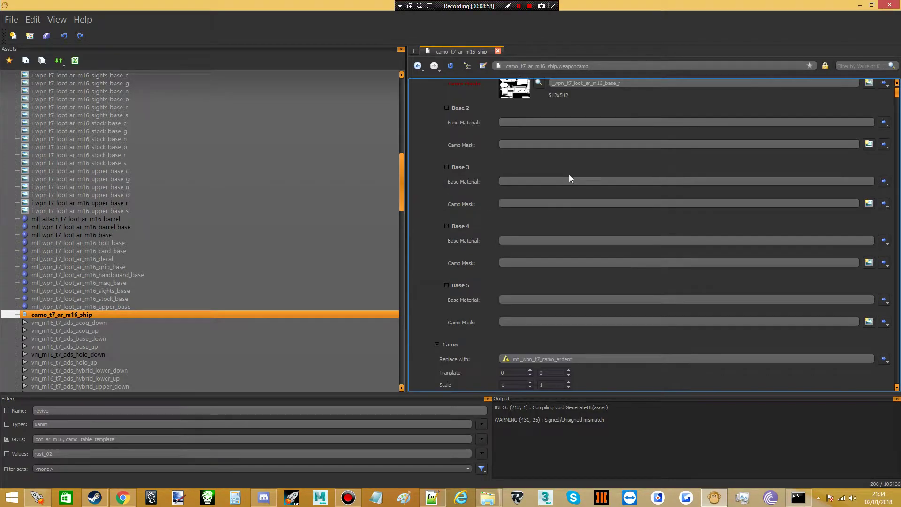
{"action": "scroll", "coordinate": [540, 176], "scroll_direction": "up", "scroll_amount": 1}
{"action": "scroll", "coordinate": [531, 175], "scroll_direction": "down", "scroll_amount": 1}
{"action": "scroll", "coordinate": [531, 176], "scroll_direction": "up", "scroll_amount": 1}
{"action": "scroll", "coordinate": [532, 177], "scroll_direction": "down", "scroll_amount": 1}
{"action": "left_click", "coordinate": [519, 6]}
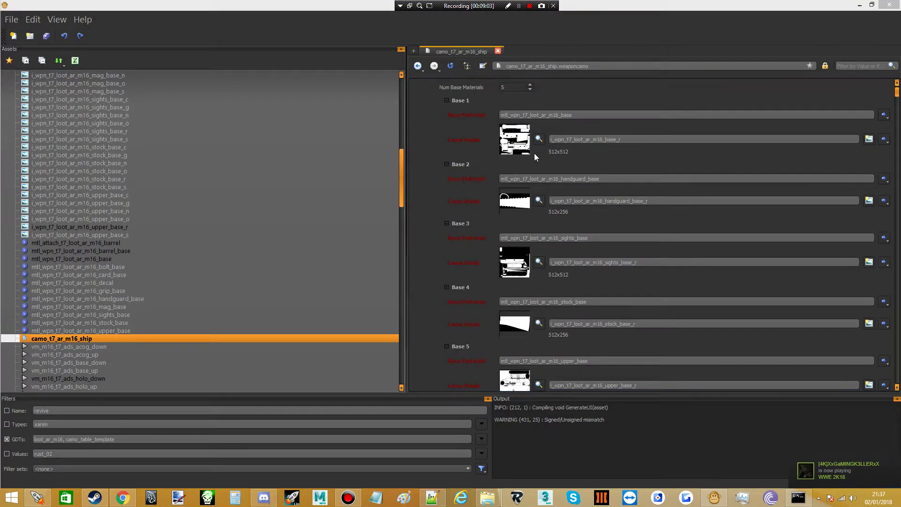
- Review the base materials and camo masks assigned to Base 1 through Base 5 of Camo Type 1, Material 1
{"action": "scroll", "coordinate": [579, 207], "scroll_direction": "down", "scroll_amount": 2}
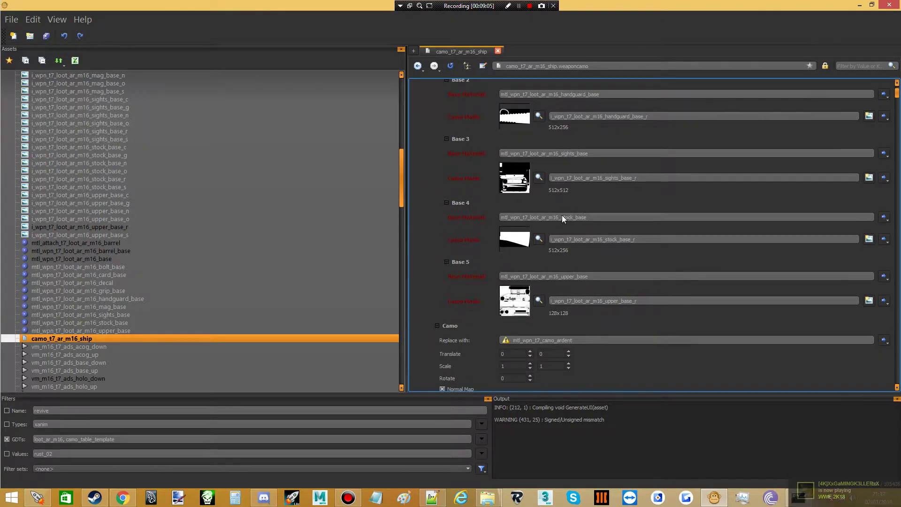
{"action": "scroll", "coordinate": [514, 140], "scroll_direction": "up", "scroll_amount": 3}
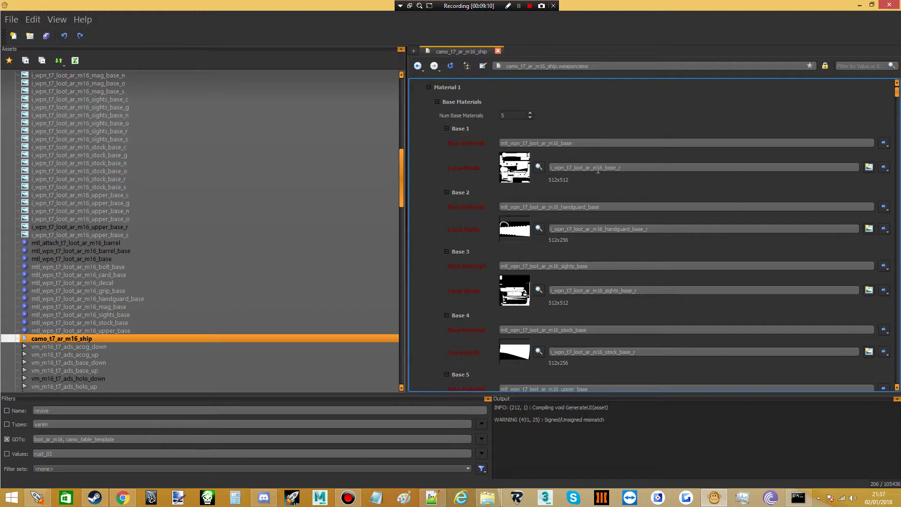
{"action": "scroll", "coordinate": [573, 240], "scroll_direction": "down", "scroll_amount": 5}
{"action": "scroll", "coordinate": [568, 232], "scroll_direction": "up", "scroll_amount": 6}
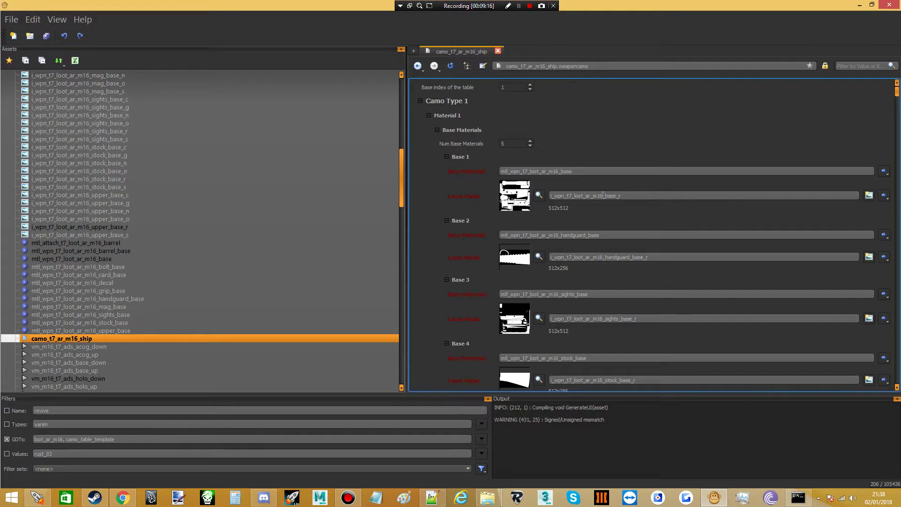
{"action": "double_click", "coordinate": [580, 170]}
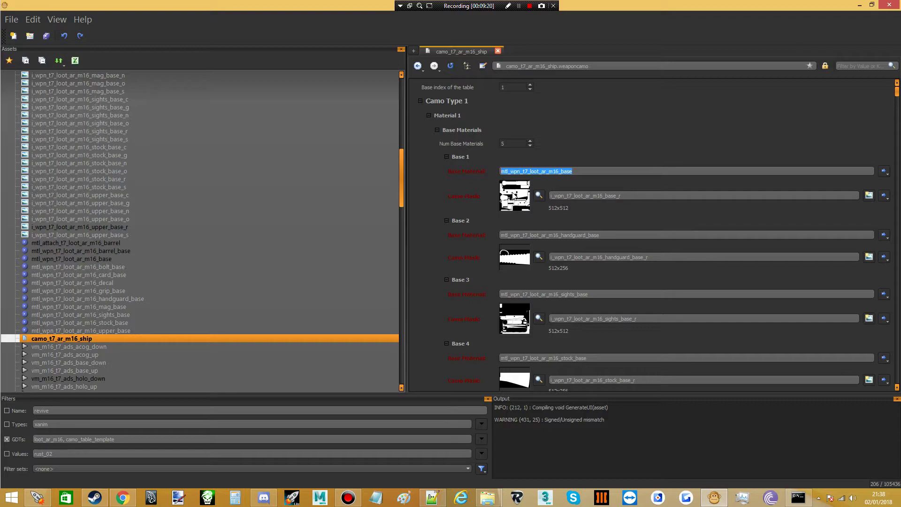
{"action": "left_click", "coordinate": [611, 147]}
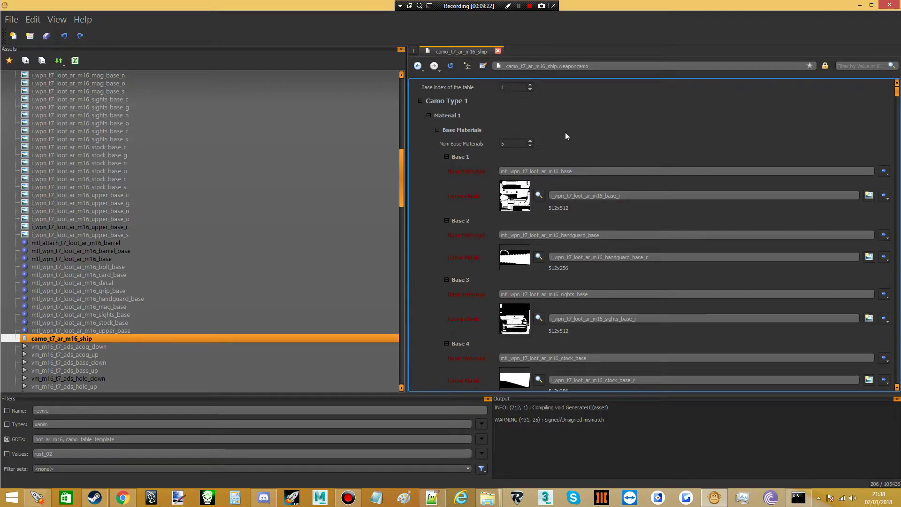
{"action": "scroll", "coordinate": [565, 132], "scroll_direction": "down", "scroll_amount": 5}
{"action": "scroll", "coordinate": [525, 179], "scroll_direction": "up", "scroll_amount": 3}
{"action": "scroll", "coordinate": [500, 206], "scroll_direction": "up", "scroll_amount": 2}
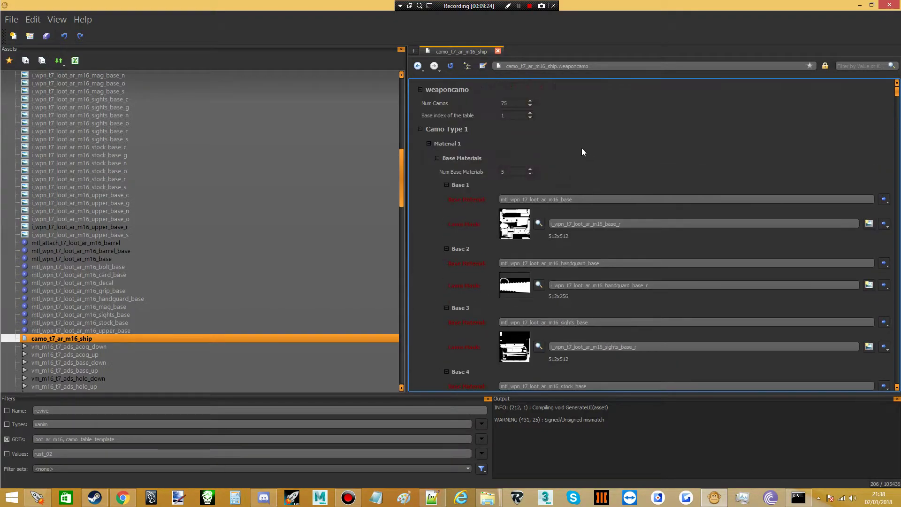
{"action": "scroll", "coordinate": [491, 193], "scroll_direction": "down", "scroll_amount": 2}
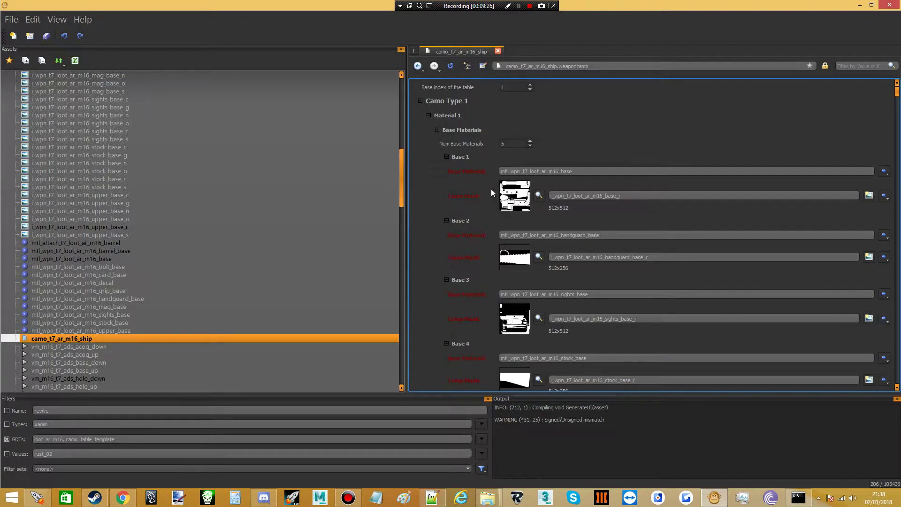
{"action": "scroll", "coordinate": [482, 247], "scroll_direction": "up", "scroll_amount": 2}
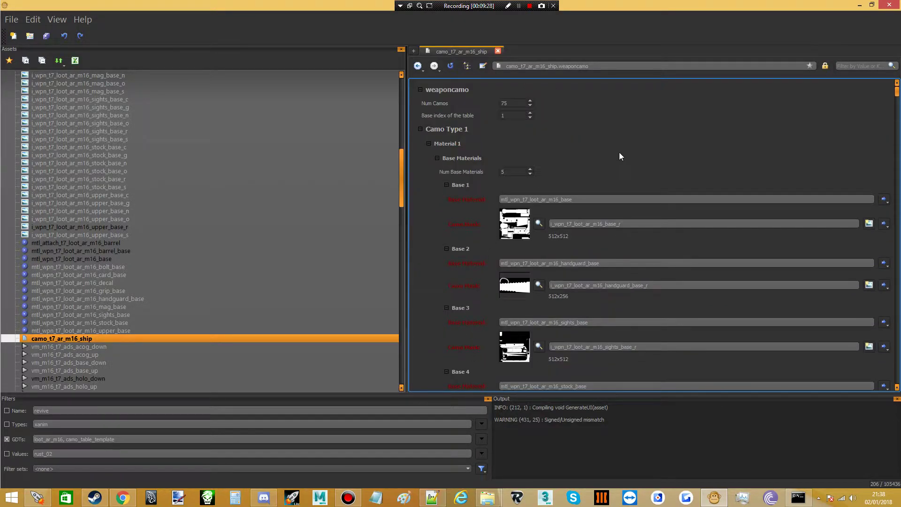
{"action": "scroll", "coordinate": [600, 129], "scroll_direction": "down", "scroll_amount": 6}
{"action": "scroll", "coordinate": [566, 131], "scroll_direction": "up", "scroll_amount": 2}
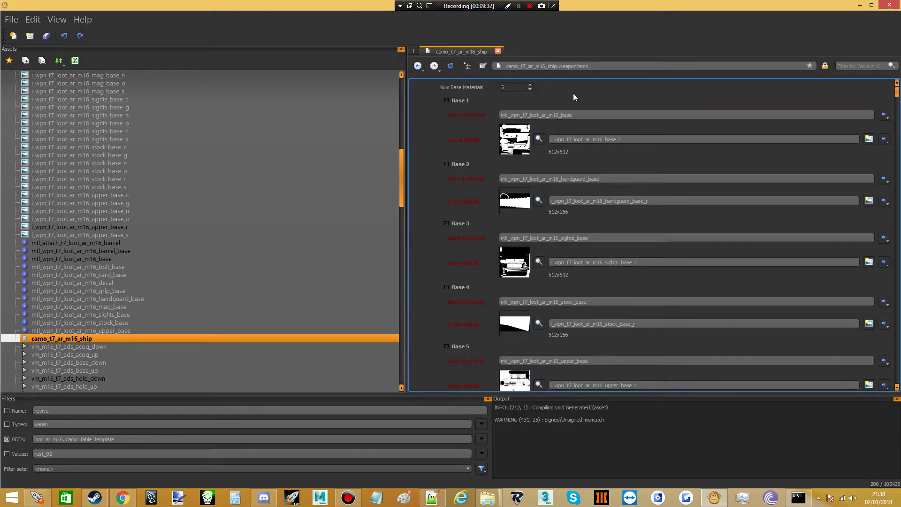
- Copy Camo Type 1's five base materials and camo masks to all the following camo types in camo_t7_ar_m16_ship
{"action": "scroll", "coordinate": [543, 172], "scroll_direction": "down", "scroll_amount": 9}
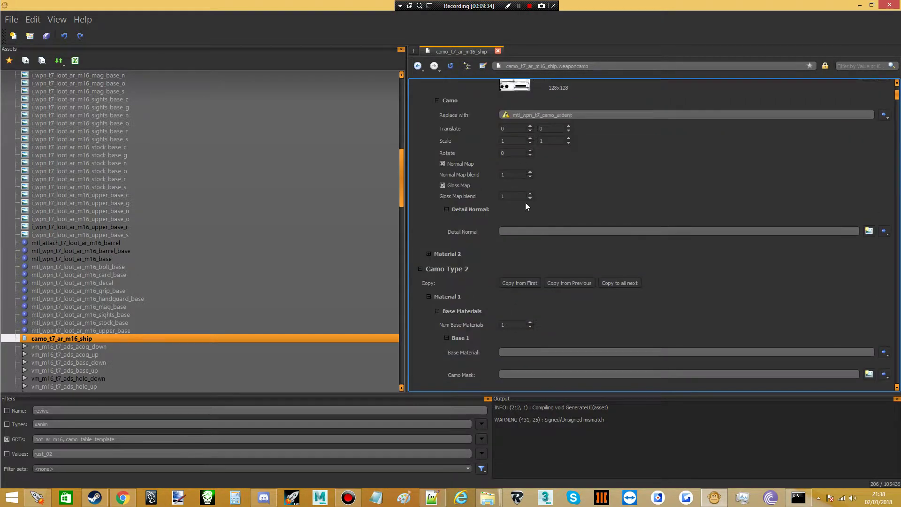
{"action": "scroll", "coordinate": [477, 230], "scroll_direction": "down", "scroll_amount": 7}
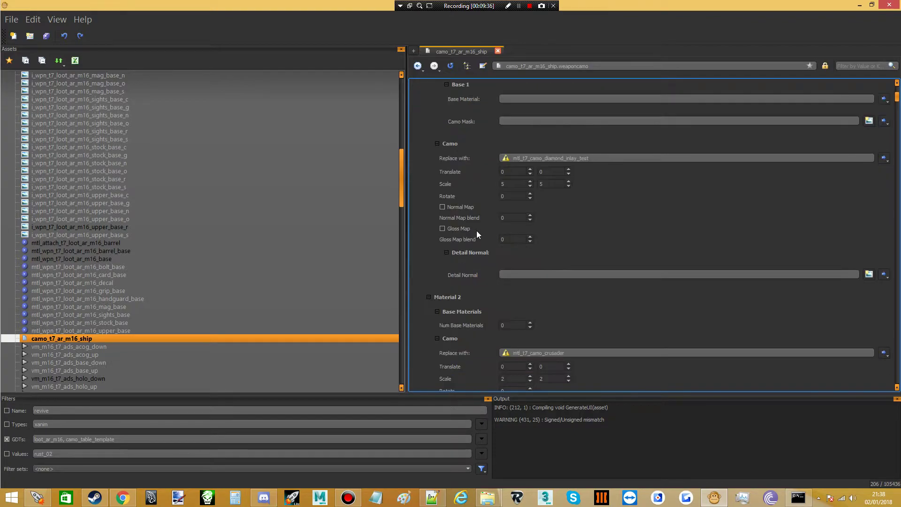
{"action": "scroll", "coordinate": [477, 271], "scroll_direction": "up", "scroll_amount": 10}
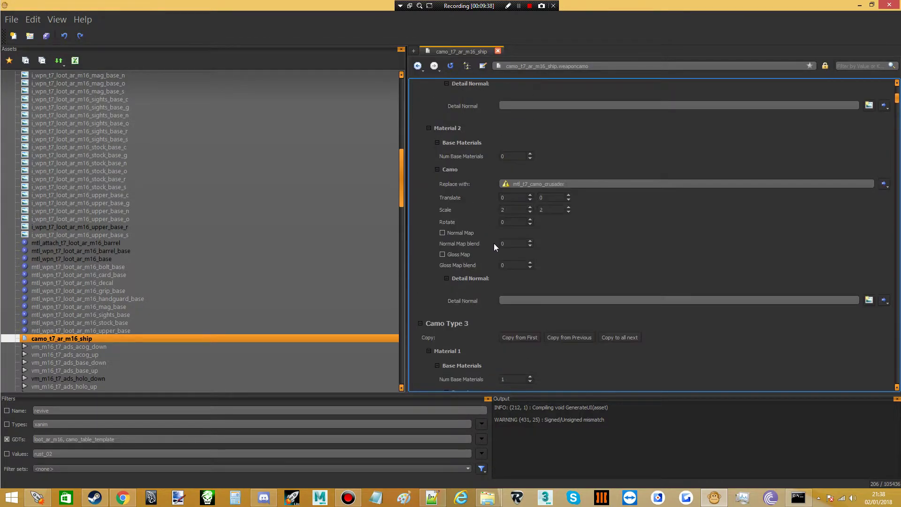
{"action": "scroll", "coordinate": [492, 229], "scroll_direction": "up", "scroll_amount": 8}
{"action": "scroll", "coordinate": [485, 205], "scroll_direction": "down", "scroll_amount": 5}
{"action": "scroll", "coordinate": [486, 206], "scroll_direction": "down", "scroll_amount": 2}
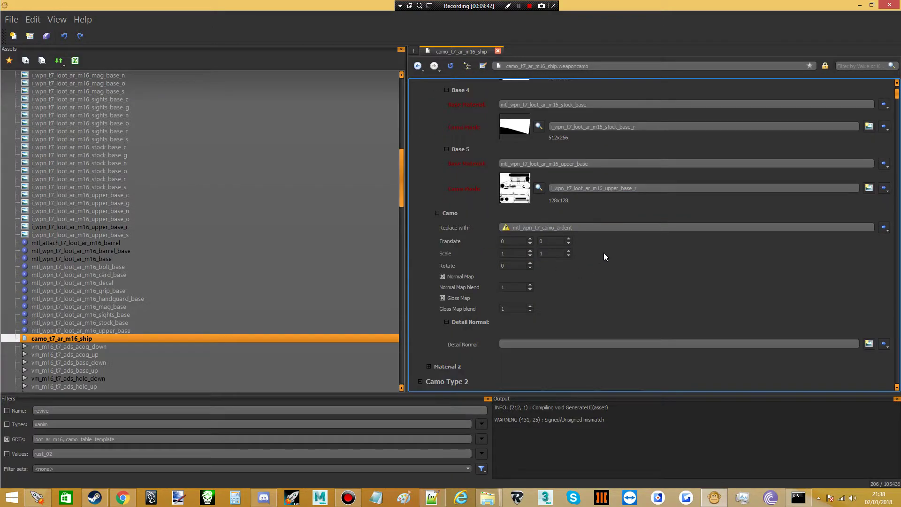
{"action": "scroll", "coordinate": [616, 253], "scroll_direction": "down", "scroll_amount": 2}
{"action": "scroll", "coordinate": [610, 237], "scroll_direction": "up", "scroll_amount": 8}
{"action": "scroll", "coordinate": [590, 204], "scroll_direction": "down", "scroll_amount": 10}
{"action": "scroll", "coordinate": [543, 207], "scroll_direction": "down", "scroll_amount": 1}
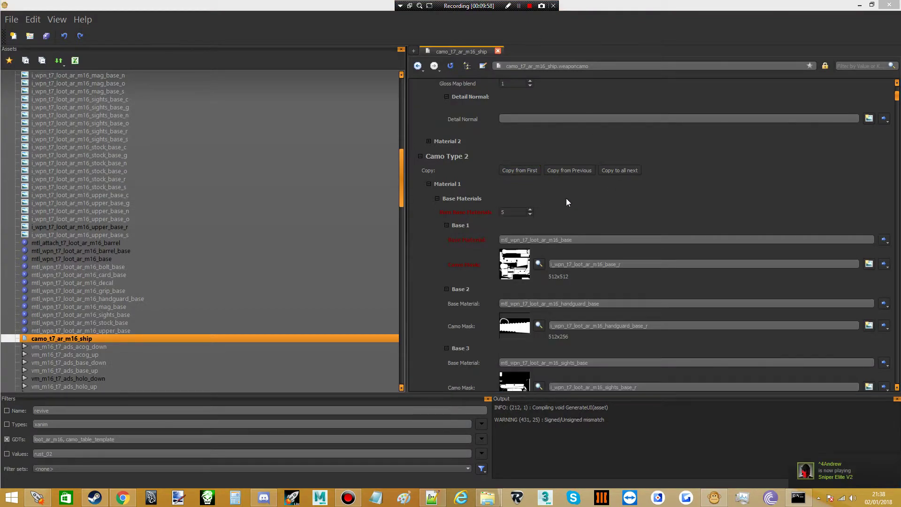
- Check the base materials, camo masks and replacement camos of Camo Type 2 through Camo Type 5
{"action": "scroll", "coordinate": [567, 199], "scroll_direction": "down", "scroll_amount": 6}
{"action": "scroll", "coordinate": [566, 187], "scroll_direction": "down", "scroll_amount": 12}
{"action": "scroll", "coordinate": [562, 182], "scroll_direction": "up", "scroll_amount": 12}
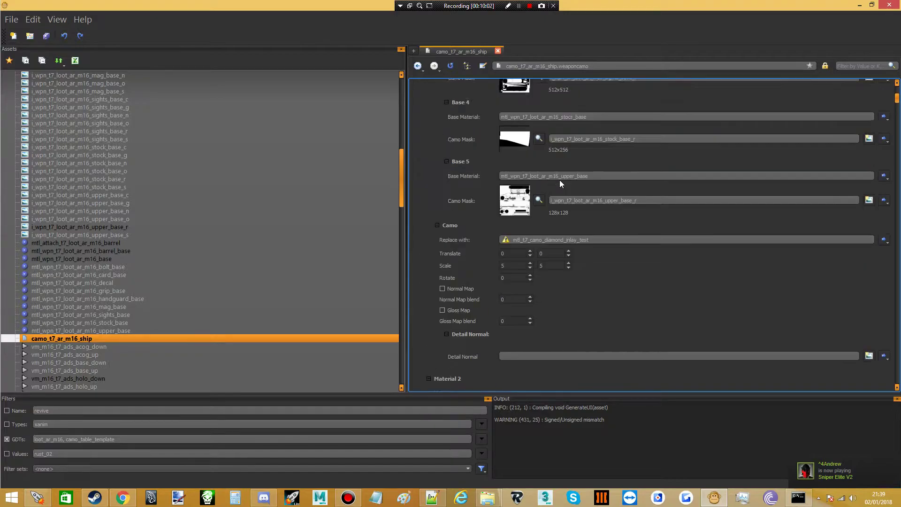
{"action": "scroll", "coordinate": [559, 179], "scroll_direction": "down", "scroll_amount": 6}
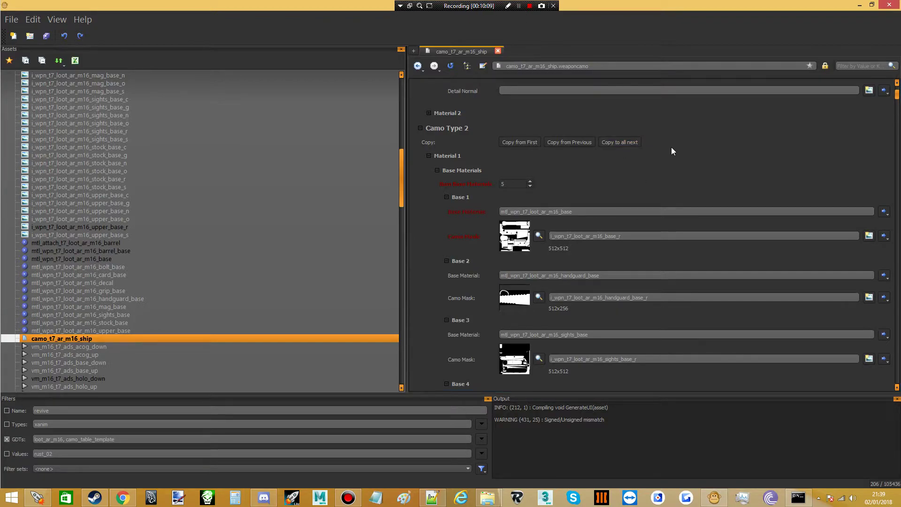
{"action": "scroll", "coordinate": [670, 147], "scroll_direction": "down", "scroll_amount": 4}
{"action": "scroll", "coordinate": [669, 148], "scroll_direction": "down", "scroll_amount": 10}
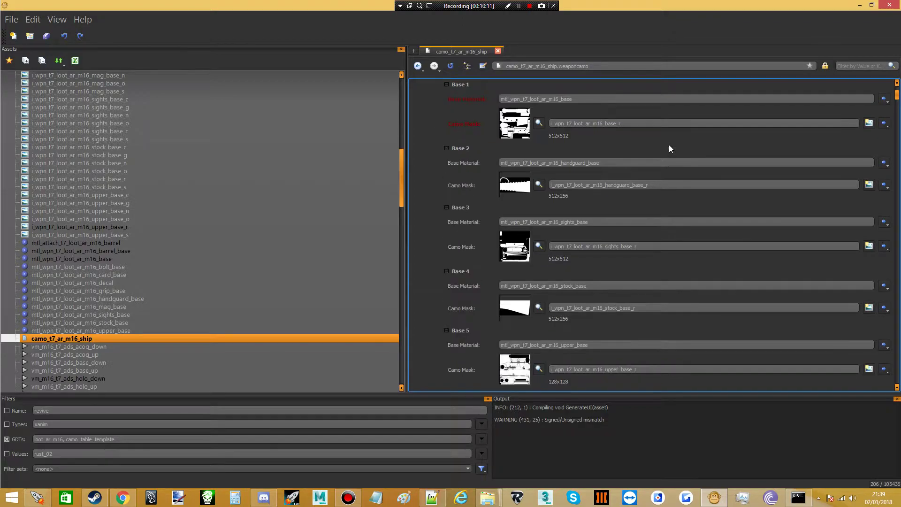
{"action": "scroll", "coordinate": [667, 146], "scroll_direction": "down", "scroll_amount": 6}
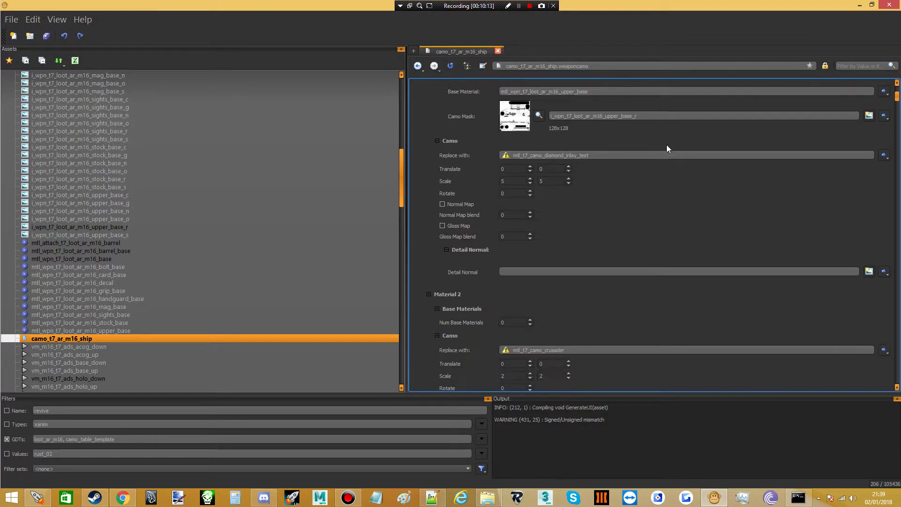
{"action": "scroll", "coordinate": [668, 149], "scroll_direction": "down", "scroll_amount": 15}
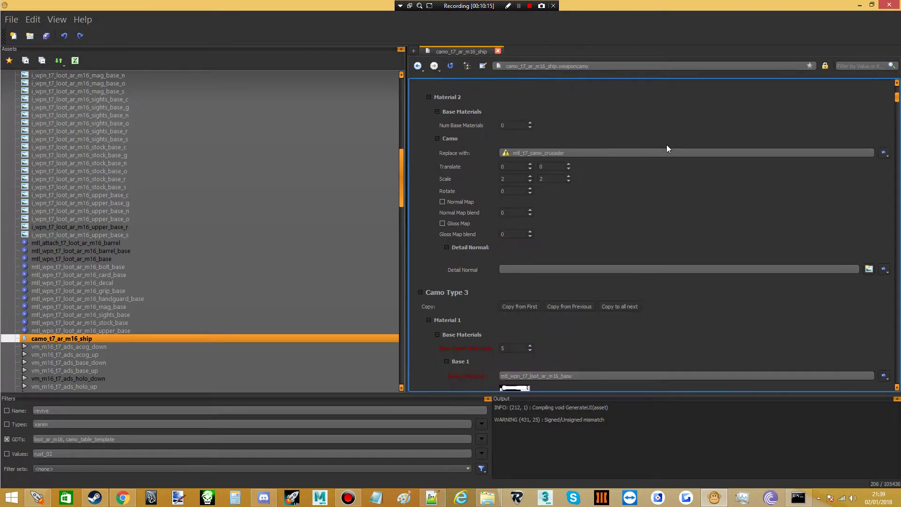
{"action": "scroll", "coordinate": [644, 190], "scroll_direction": "down", "scroll_amount": 15}
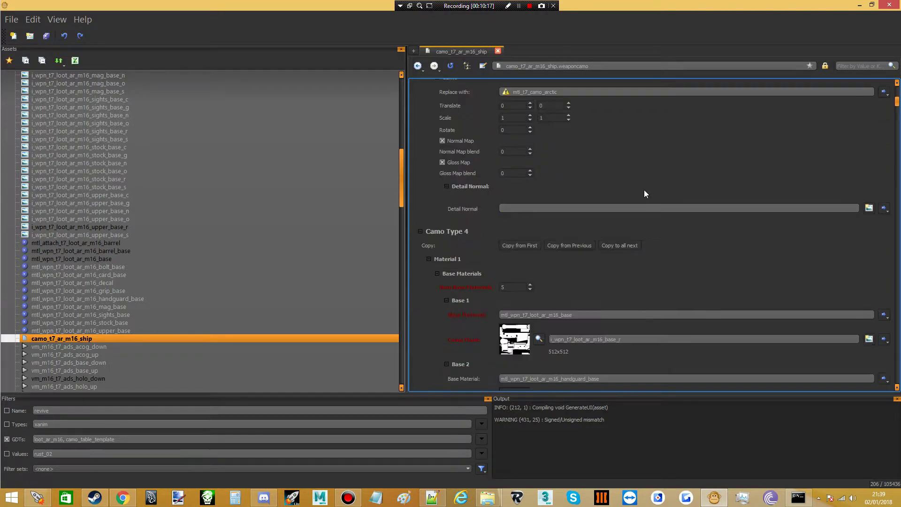
{"action": "scroll", "coordinate": [644, 194], "scroll_direction": "down", "scroll_amount": 15}
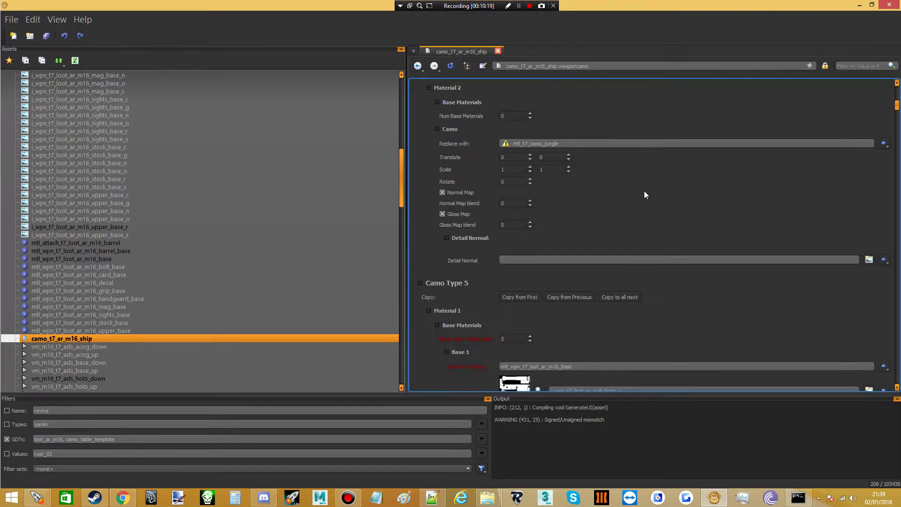
{"action": "scroll", "coordinate": [644, 196], "scroll_direction": "down", "scroll_amount": 15}
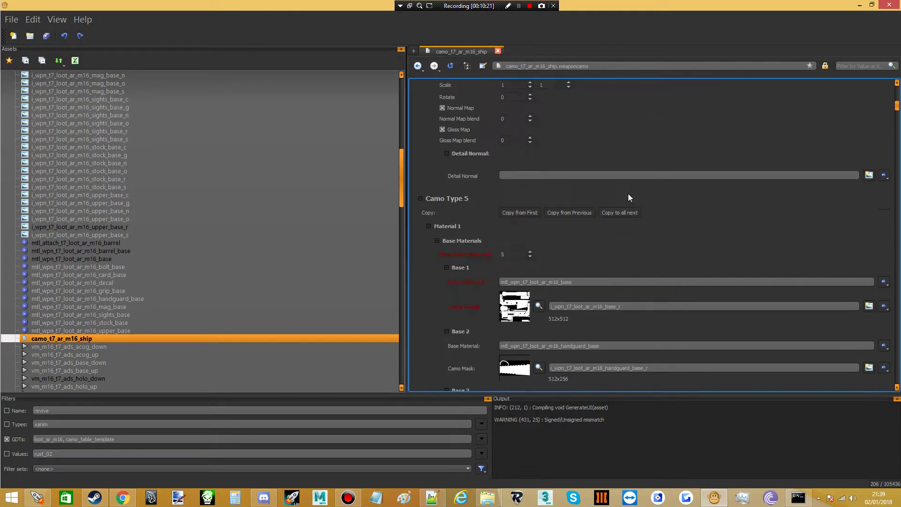
{"action": "scroll", "coordinate": [622, 177], "scroll_direction": "down", "scroll_amount": 15}
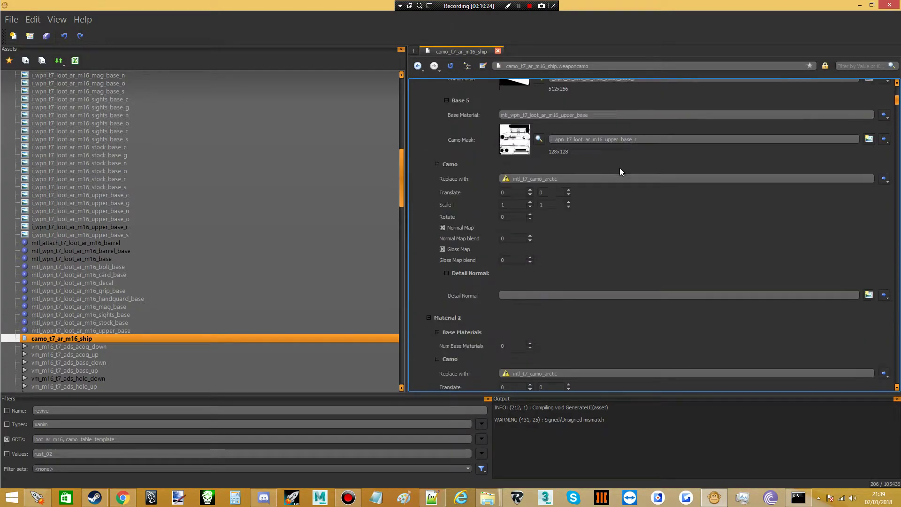
{"action": "scroll", "coordinate": [609, 156], "scroll_direction": "up", "scroll_amount": 15}
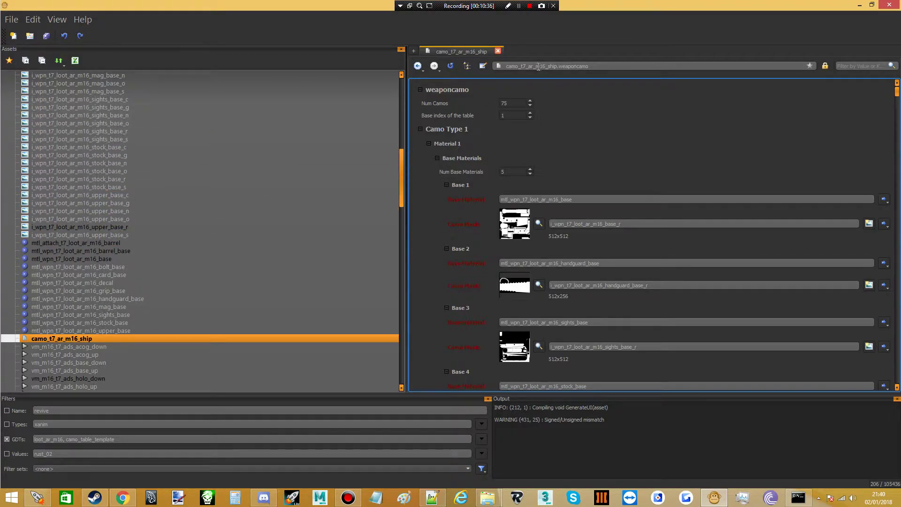
- Open camo_t7_template and examine the table assigned to each of its five camo tables
{"action": "scroll", "coordinate": [154, 171], "scroll_direction": "up", "scroll_amount": 15}
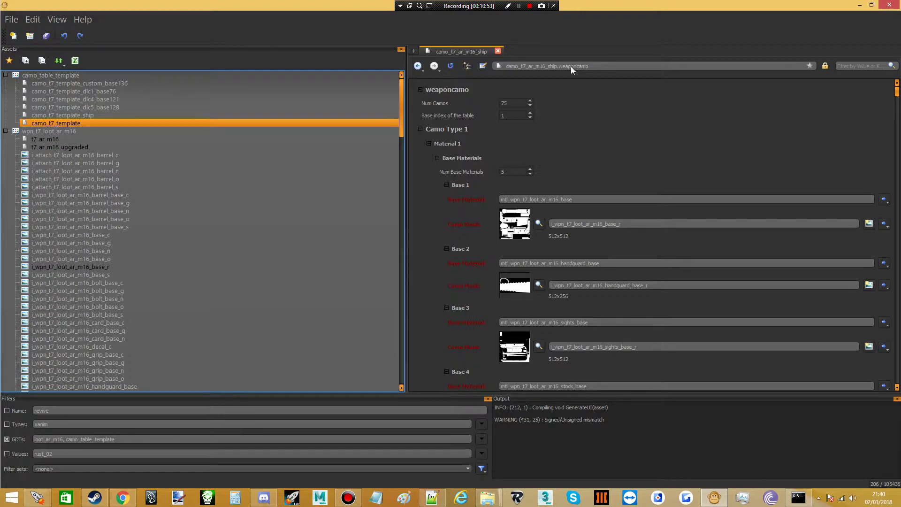
{"action": "key", "text": "Return"}
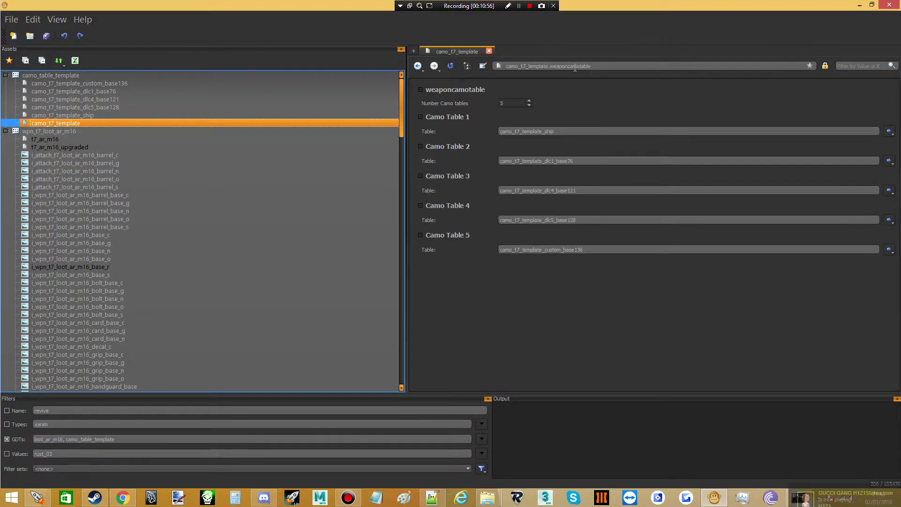
{"action": "left_click", "coordinate": [582, 106]}
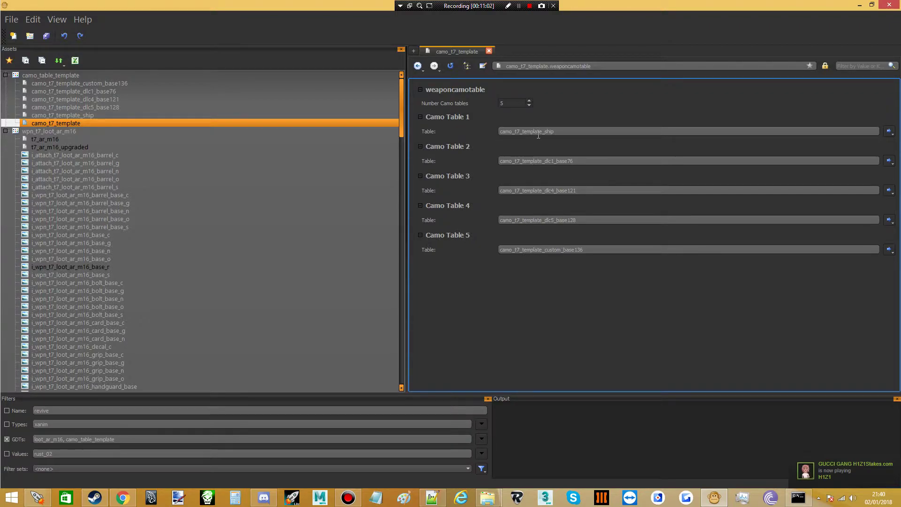
{"action": "double_click", "coordinate": [523, 131]}
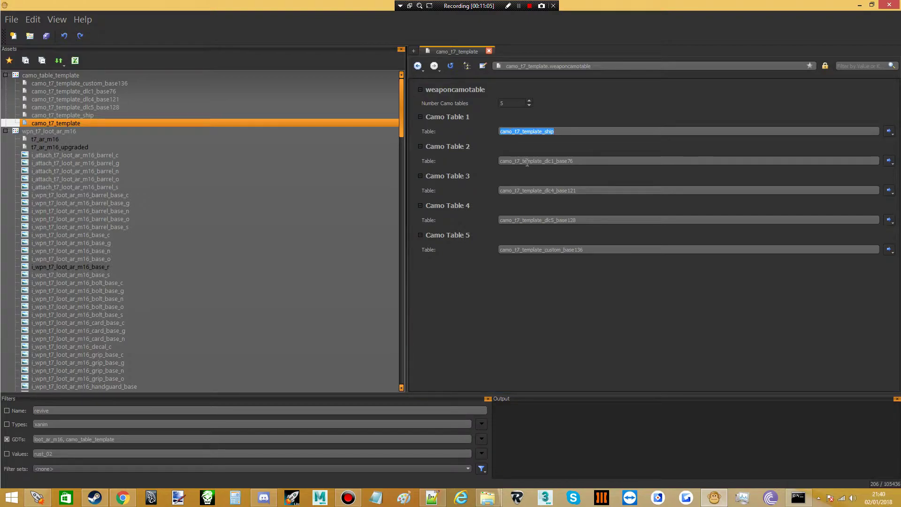
{"action": "double_click", "coordinate": [527, 161]}
{"action": "double_click", "coordinate": [540, 190]}
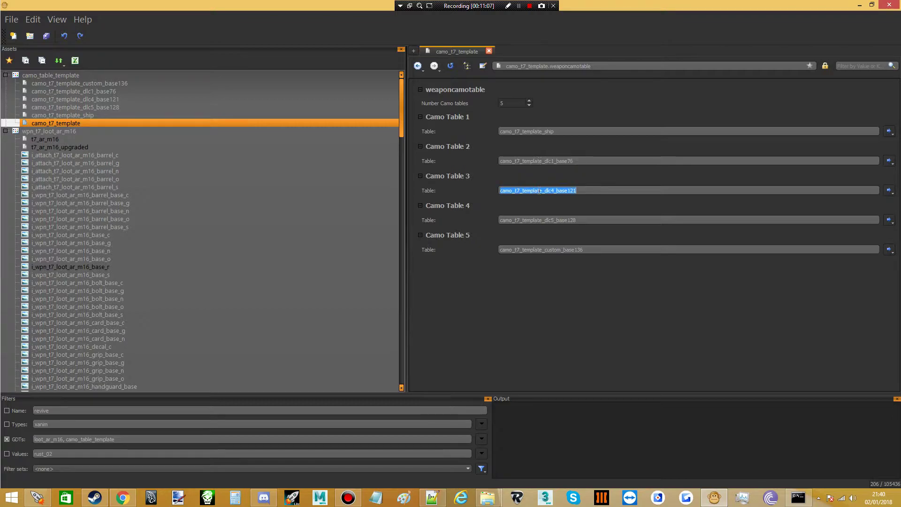
{"action": "double_click", "coordinate": [543, 221]}
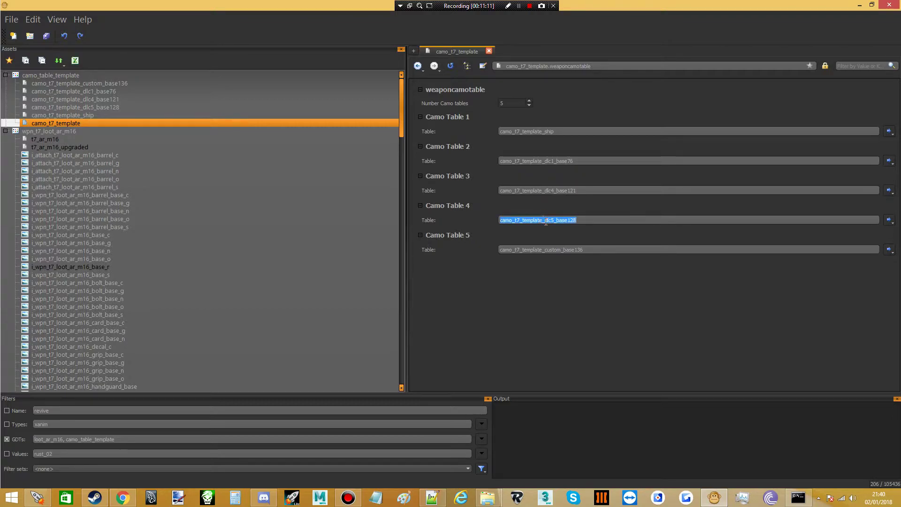
{"action": "double_click", "coordinate": [554, 250]}
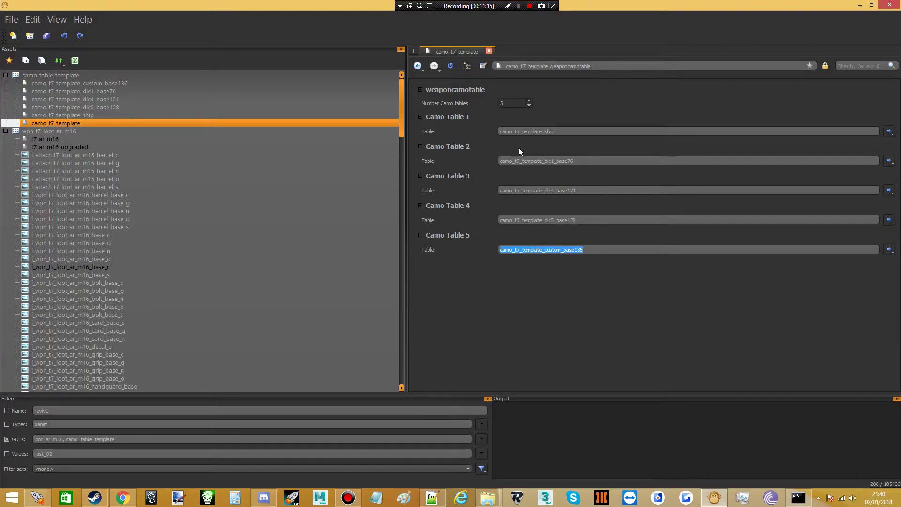
{"action": "left_click", "coordinate": [556, 120]}
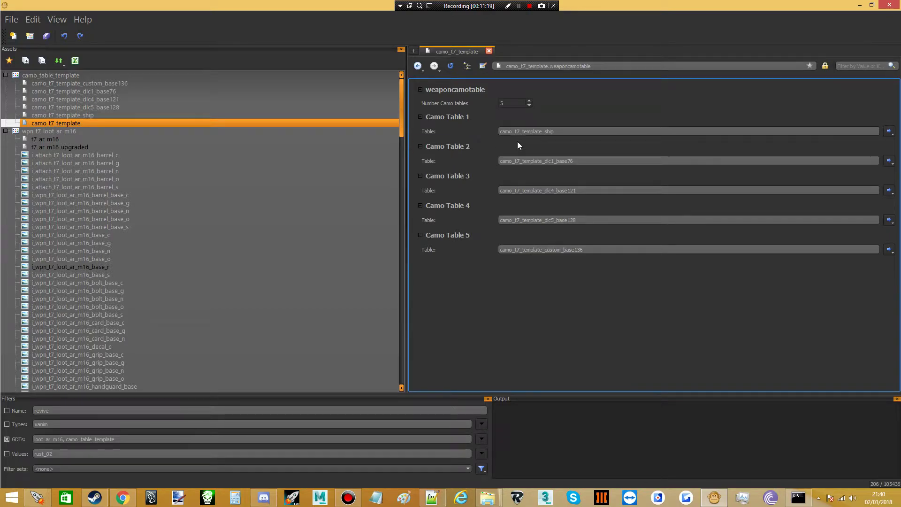
- Open camo_t7_template_dlc1_base76 and check its base index of the table
{"action": "left_click", "coordinate": [100, 91]}
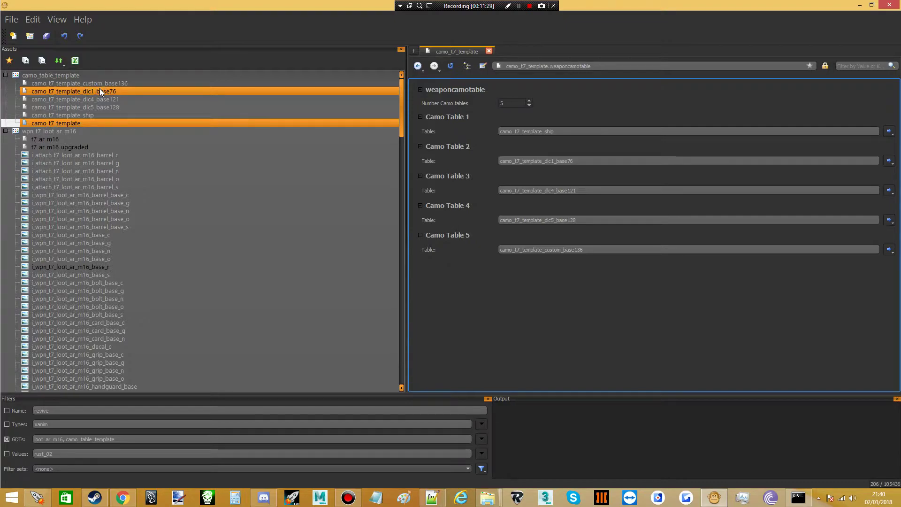
{"action": "left_click", "coordinate": [99, 90]}
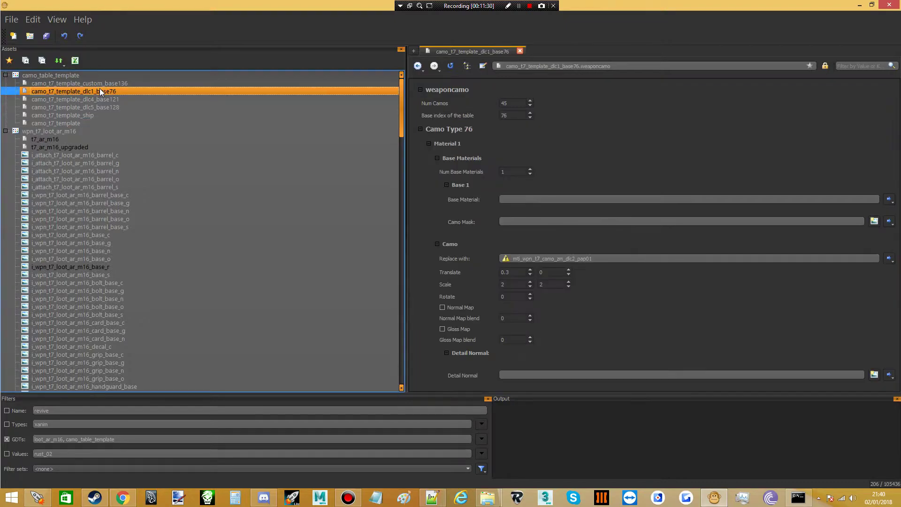
{"action": "double_click", "coordinate": [512, 116]}
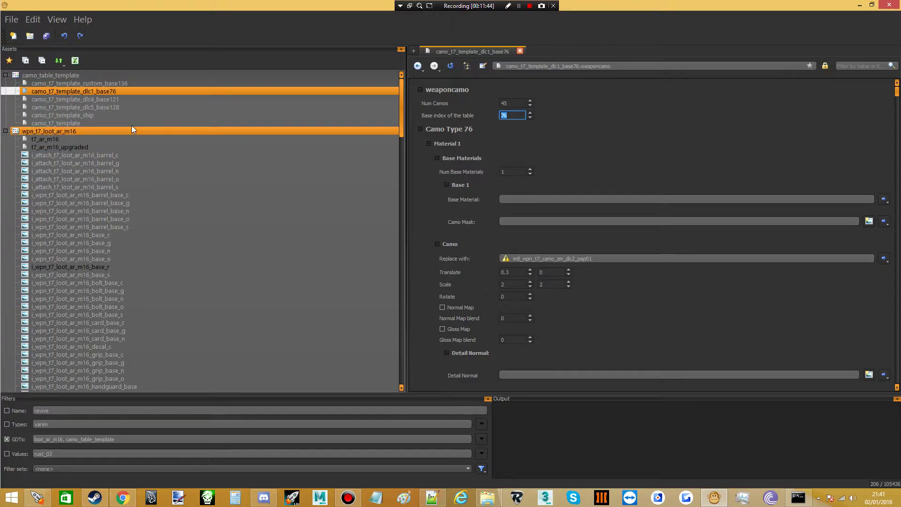
- Copy camo_t7_template_dlc1_base76 into the wpn_t7_loot_ar_m16 GDT under the name camo_t7_ar_m16_dlc1_base76
{"action": "right_click", "coordinate": [102, 92]}
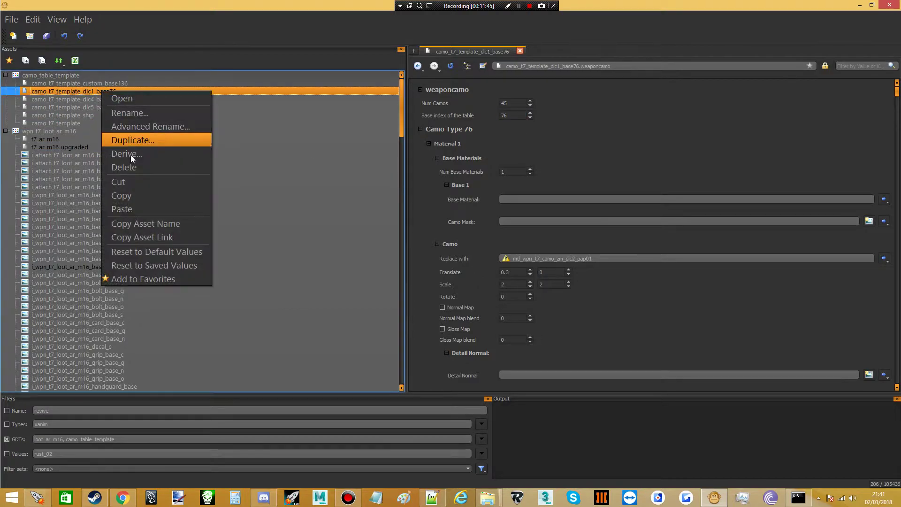
{"action": "left_click", "coordinate": [130, 191]}
{"action": "left_click", "coordinate": [61, 128]}
{"action": "right_click", "coordinate": [61, 128]}
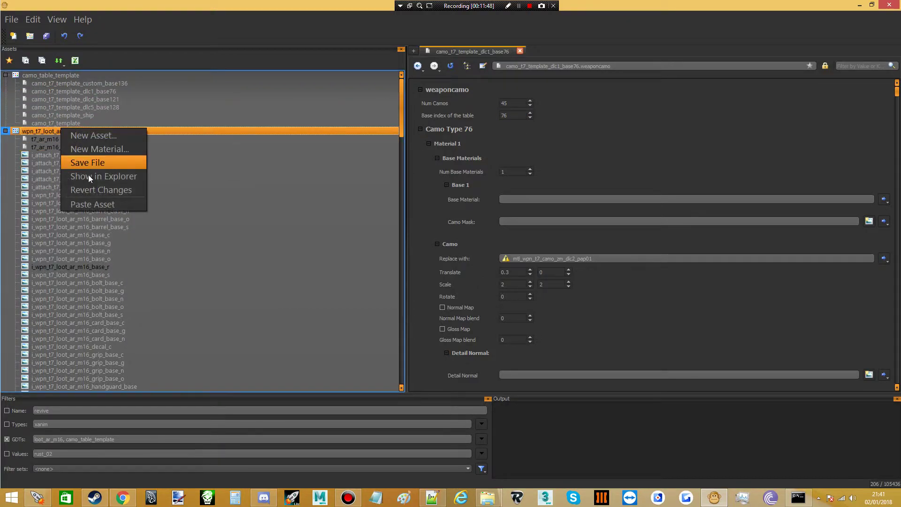
{"action": "left_click", "coordinate": [93, 204]}
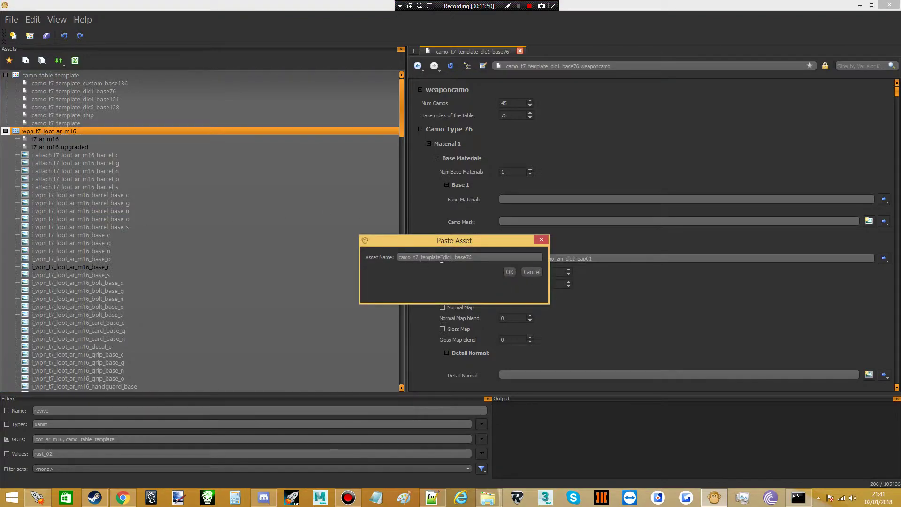
{"action": "left_click_drag", "start_coordinate": [442, 260], "coordinate": [421, 259]}
{"action": "type", "text": "ar_m16"}
{"action": "key", "text": "Return"}
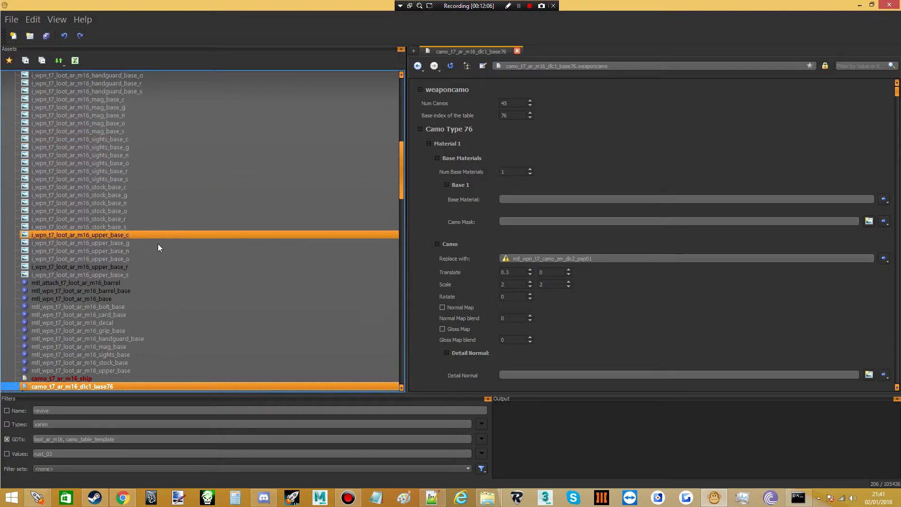
- Set the number of base materials for Camo Type 76, Material 1 in camo_t7_ar_m16_dlc1_base76 to 5
{"action": "scroll", "coordinate": [154, 226], "scroll_direction": "down", "scroll_amount": 3}
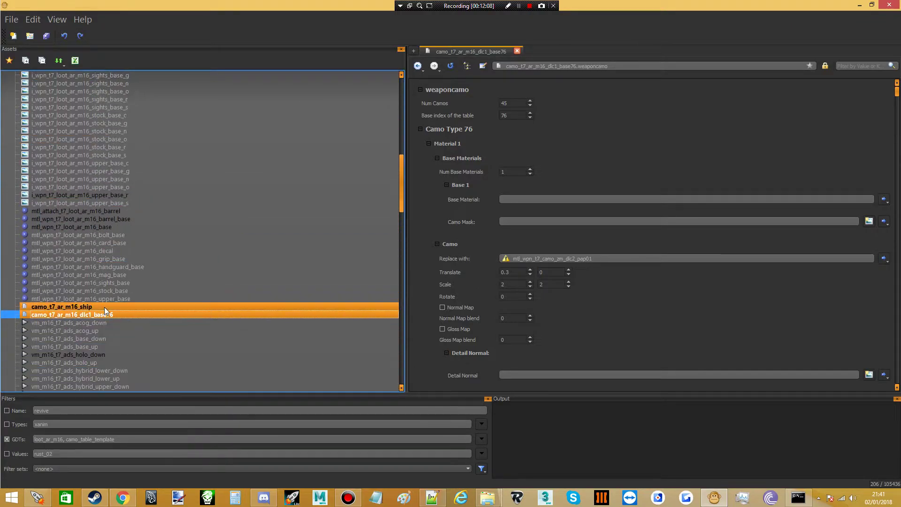
{"action": "left_click", "coordinate": [595, 149]}
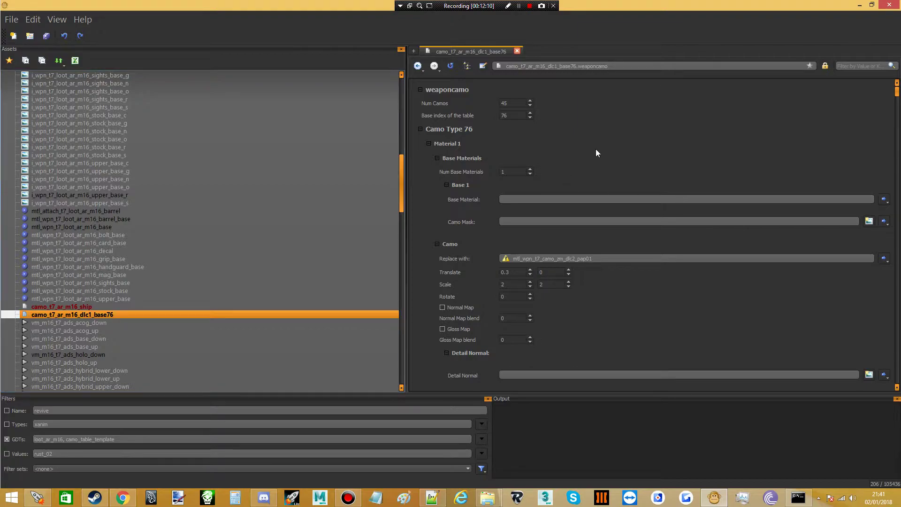
{"action": "scroll", "coordinate": [573, 142], "scroll_direction": "down", "scroll_amount": 1}
{"action": "scroll", "coordinate": [523, 155], "scroll_direction": "up", "scroll_amount": 1}
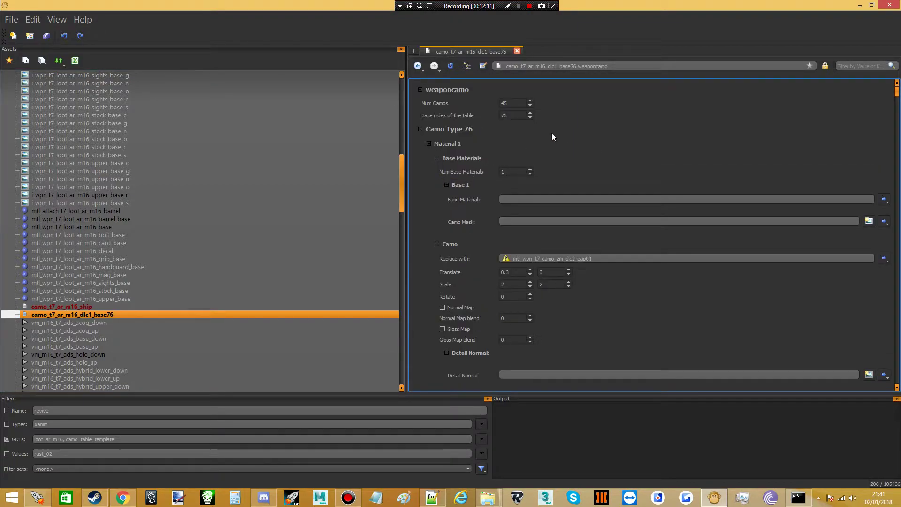
{"action": "left_click", "coordinate": [512, 172]}
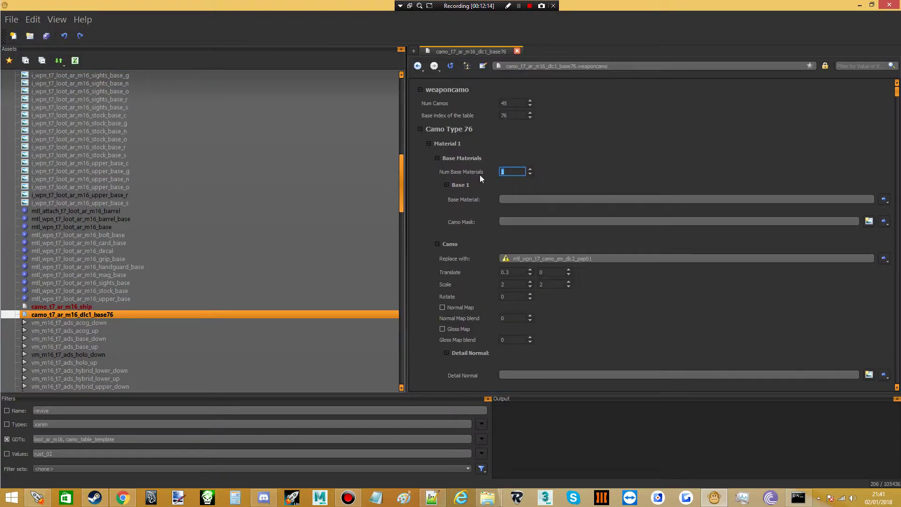
{"action": "type", "text": "5"}
{"action": "left_click", "coordinate": [566, 173]}
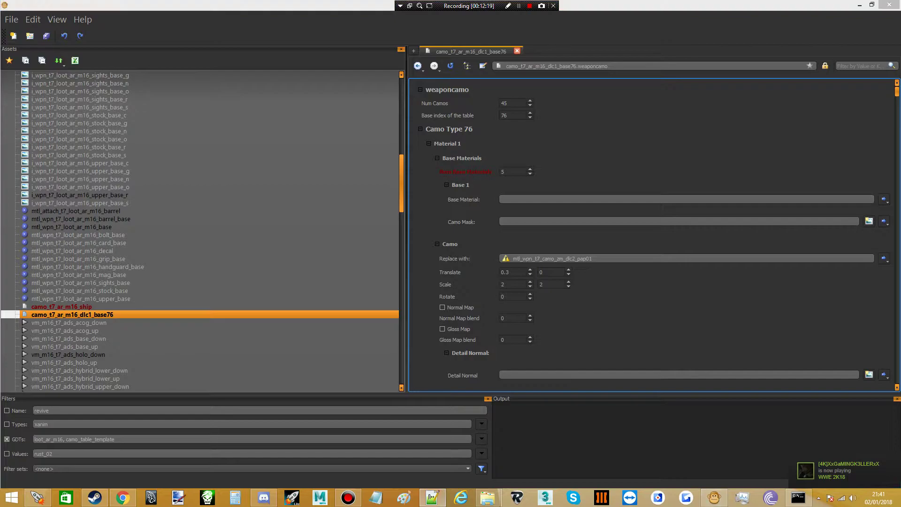
- Assign mtl_wpn_t7_loot_ar_m16_base as the Base 1 material and mtl_wpn_t7_loot_ar_m16_handguard_base as the Base 2 material of Camo Type 76
{"action": "left_click", "coordinate": [540, 198]}
{"action": "key", "text": "ctrl+v"}
{"action": "left_click", "coordinate": [579, 208]}
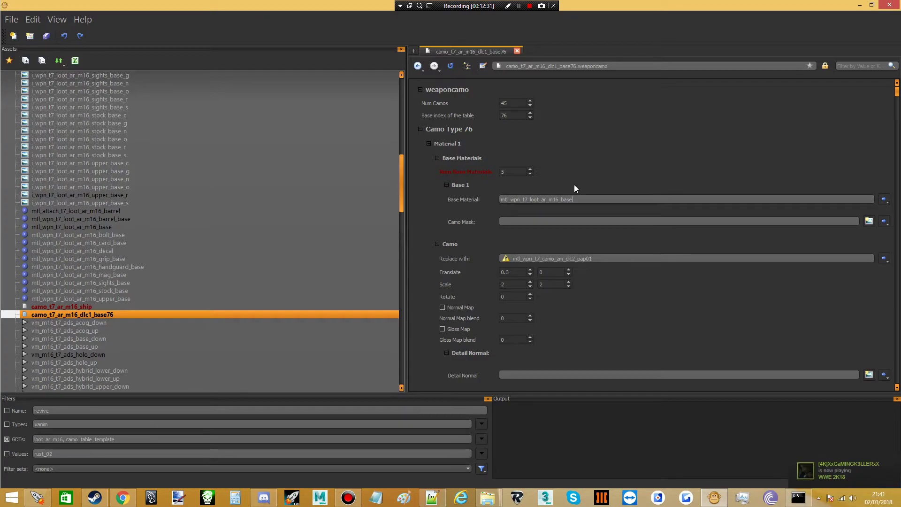
{"action": "key", "text": "Return"}
{"action": "scroll", "coordinate": [587, 173], "scroll_direction": "down", "scroll_amount": 2}
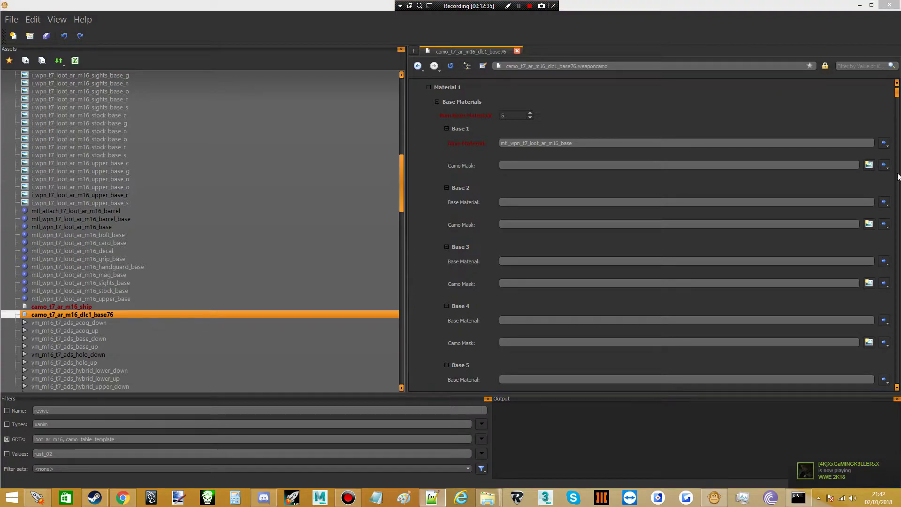
{"action": "left_click", "coordinate": [525, 203]}
{"action": "key", "text": "ctrl+v"}
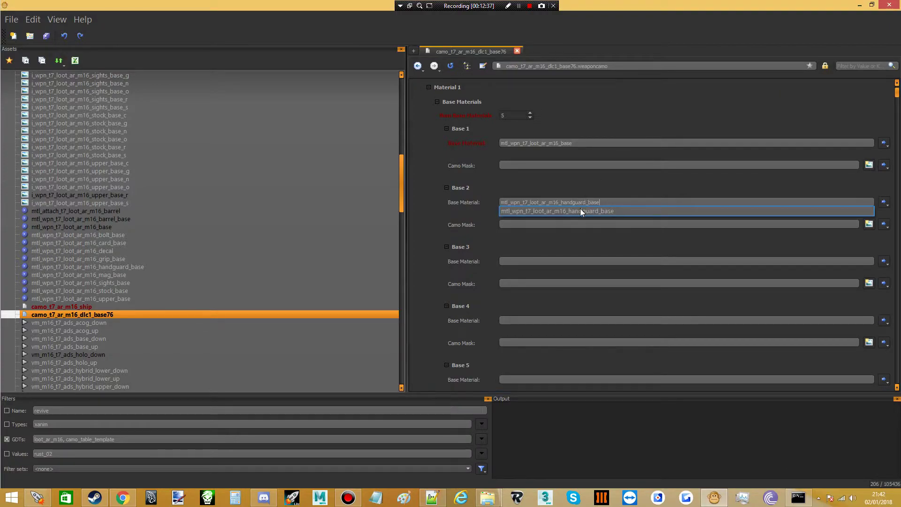
{"action": "left_click", "coordinate": [581, 210]}
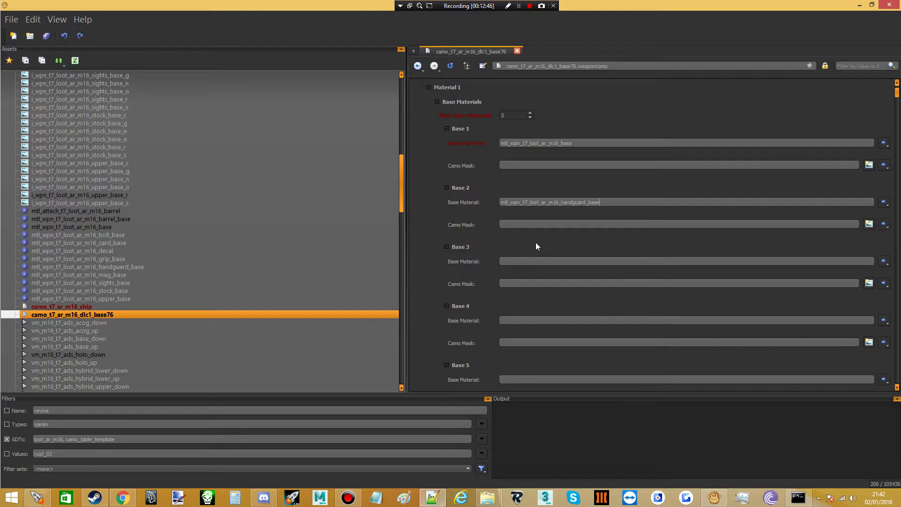
- Set Camo Type 76's Base 3, 4 and 5 materials to mtl_wpn_t7_loot_ar_m16_sights_base, mtl_wpn_t7_loot_ar_m16_stock_base and mtl_wpn_t7_loot_ar_m16_upper_base
{"action": "scroll", "coordinate": [534, 243], "scroll_direction": "down", "scroll_amount": 1}
{"action": "left_click", "coordinate": [525, 232]}
{"action": "key", "text": "ctrl+v"}
{"action": "left_click", "coordinate": [551, 243]}
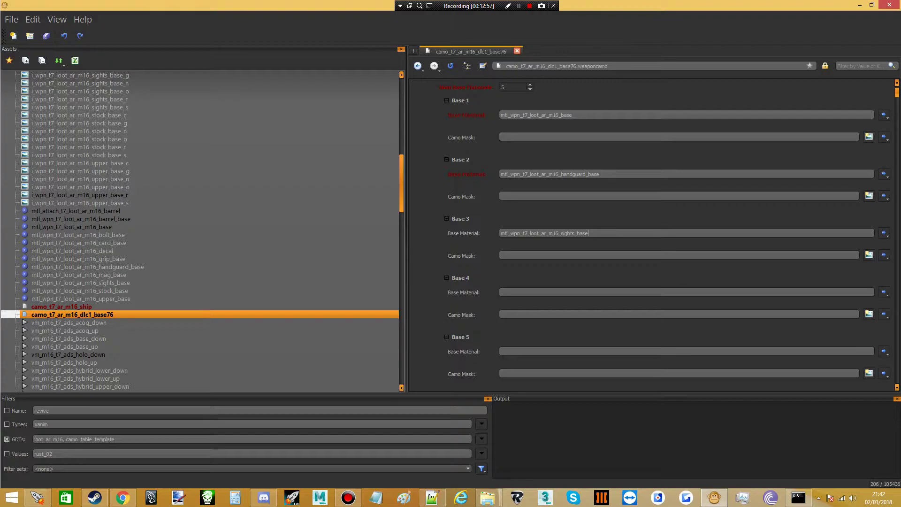
{"action": "left_click", "coordinate": [519, 6]}
{"action": "left_click", "coordinate": [528, 292]}
{"action": "key", "text": "ctrl+v"}
{"action": "left_click", "coordinate": [611, 325]}
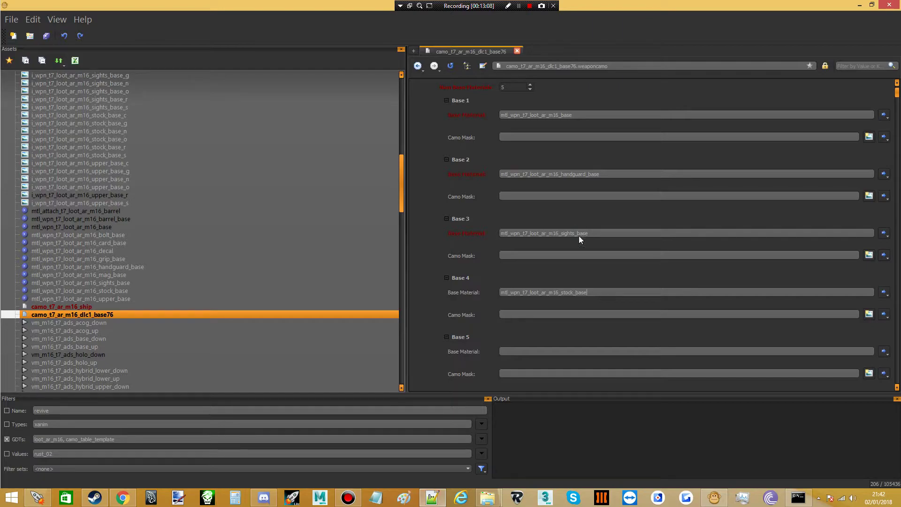
{"action": "left_click", "coordinate": [553, 351]}
{"action": "key", "text": "ctrl+v"}
{"action": "left_click", "coordinate": [572, 332]}
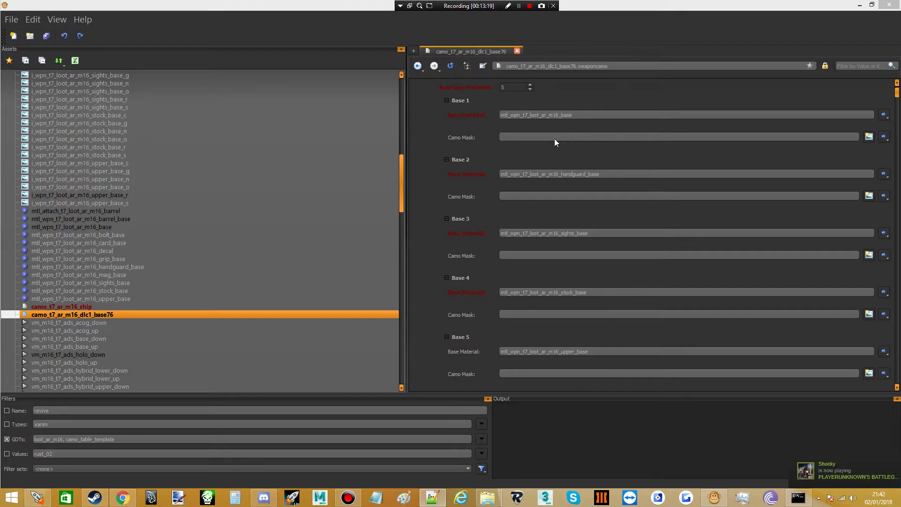
- Set Camo Type 76's Base 1, 2 and 3 camo masks to i_wpn_t7_loot_ar_m16_base_r, i_wpn_t7_loot_ar_m16_handguard_base_r and i_wpn_t7_loot_ar_m16_sights_base_r
{"action": "left_click", "coordinate": [522, 137]}
{"action": "key", "text": "ctrl+v"}
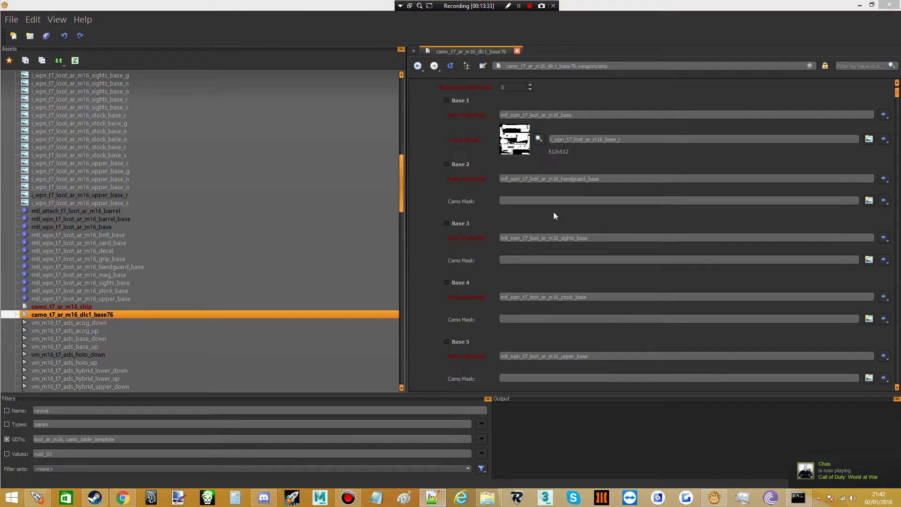
{"action": "left_click", "coordinate": [558, 201]}
{"action": "key", "text": "ctrl+v"}
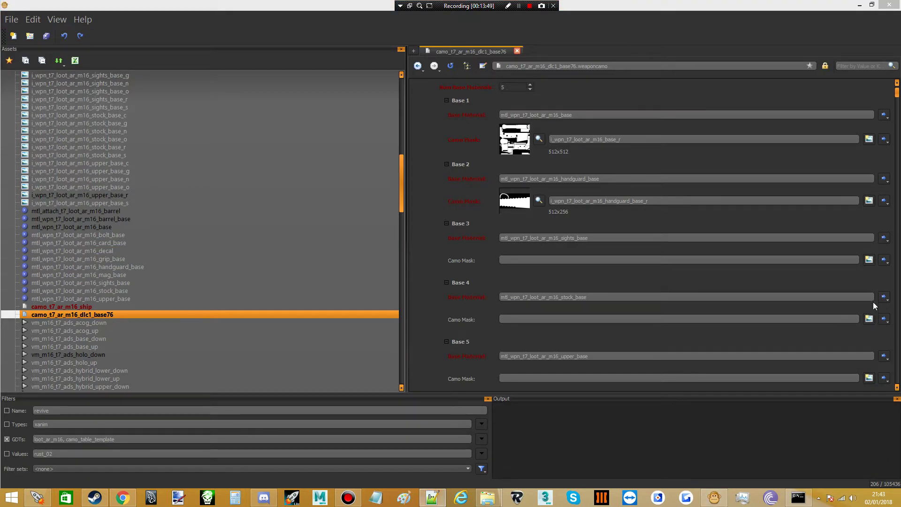
{"action": "left_click", "coordinate": [555, 261]}
{"action": "key", "text": "ctrl+v"}
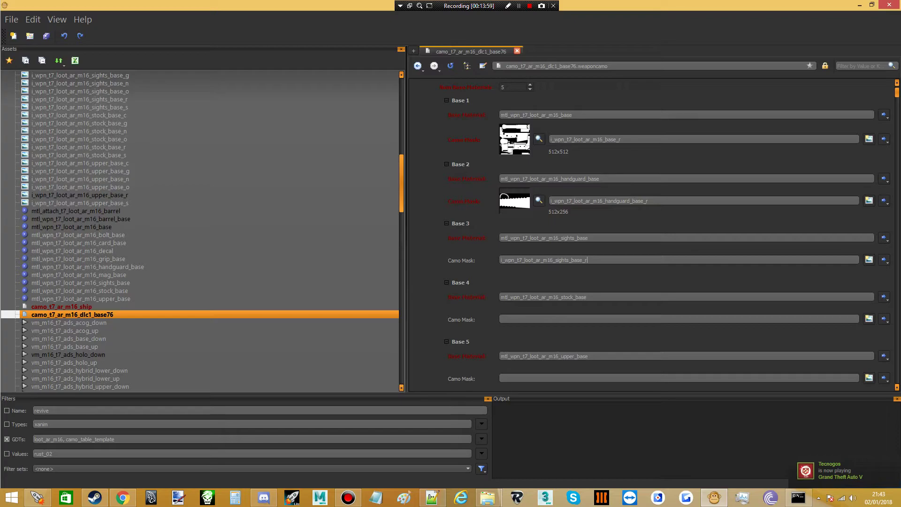
{"action": "key", "text": "Return"}
- Set Camo Type 76's Base 4 camo mask to i_wpn_t7_loot_ar_m16_stock_base_r and its Base 5 camo mask to i_wpn_t7_loot_ar_m16_upper_base_r
{"action": "key", "text": "ctrl+v"}
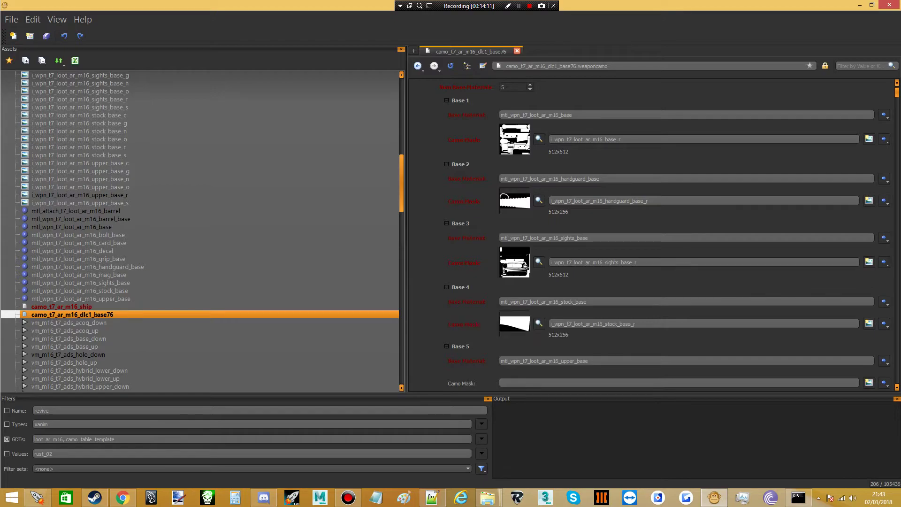
{"action": "left_click", "coordinate": [559, 383]}
{"action": "type", "text": "i_wpn_t7_loot_ar_m16_upper_base_r"}
{"action": "left_click", "coordinate": [620, 282]}
- Copy the base materials and camo masks from the first camo type into Camo Type 77 and on to all following camo types
{"action": "scroll", "coordinate": [618, 279], "scroll_direction": "down", "scroll_amount": 3}
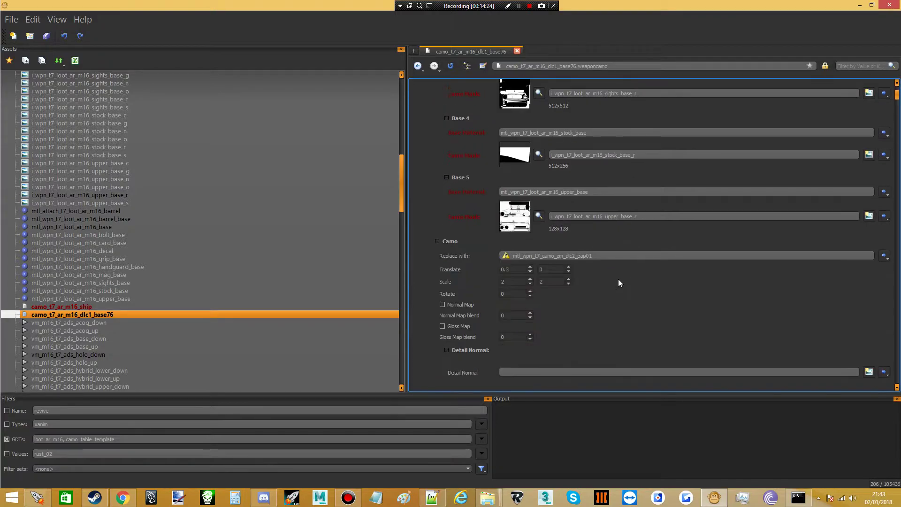
{"action": "scroll", "coordinate": [603, 273], "scroll_direction": "down", "scroll_amount": 3}
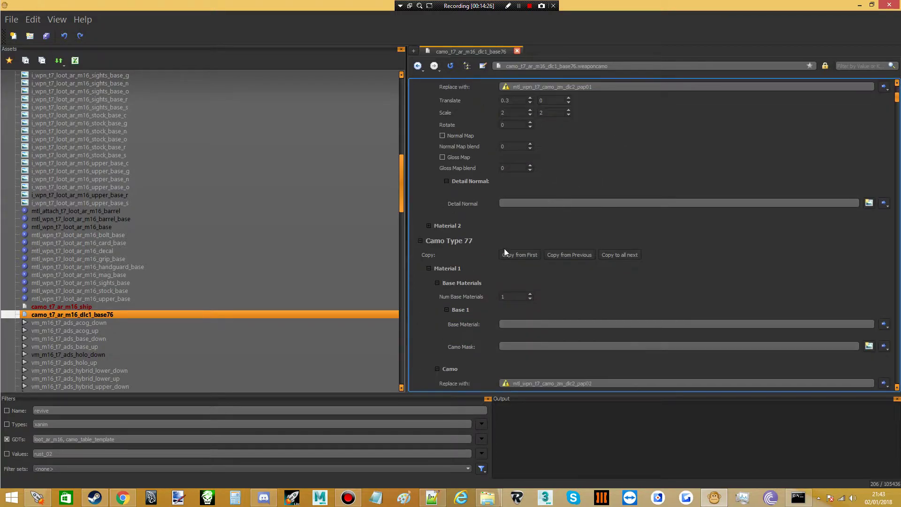
{"action": "scroll", "coordinate": [479, 231], "scroll_direction": "up", "scroll_amount": 8}
{"action": "scroll", "coordinate": [495, 221], "scroll_direction": "down", "scroll_amount": 8}
{"action": "left_click", "coordinate": [523, 255]}
{"action": "left_click", "coordinate": [621, 255]}
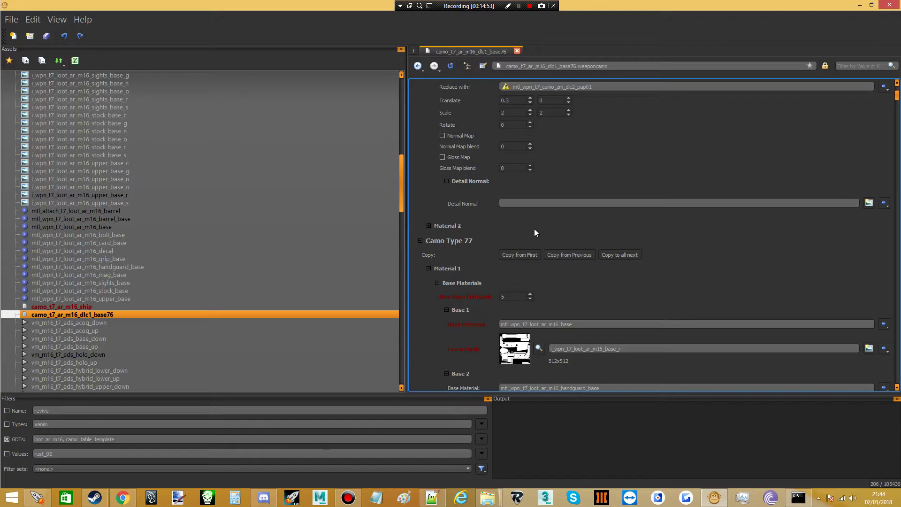
{"action": "scroll", "coordinate": [534, 229], "scroll_direction": "down", "scroll_amount": 15}
{"action": "scroll", "coordinate": [531, 228], "scroll_direction": "down", "scroll_amount": 12}
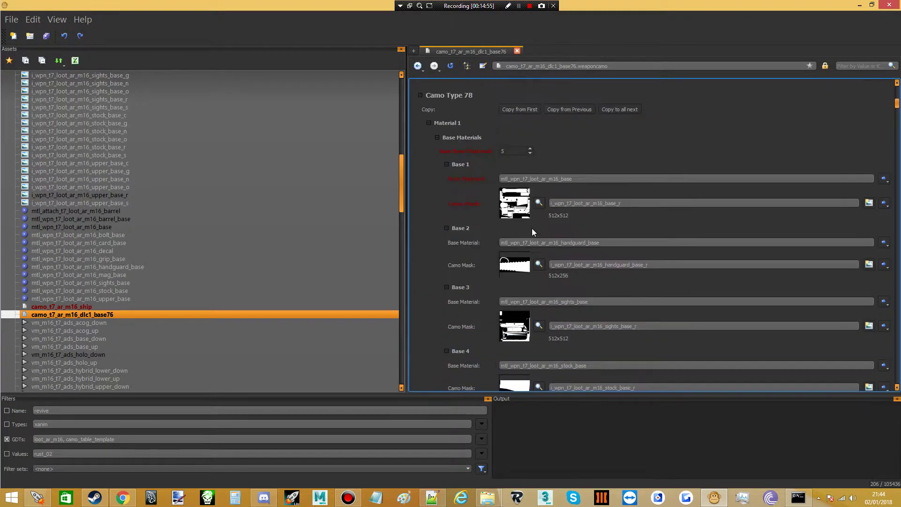
{"action": "scroll", "coordinate": [513, 193], "scroll_direction": "up", "scroll_amount": 4}
{"action": "scroll", "coordinate": [513, 192], "scroll_direction": "up", "scroll_amount": 20}
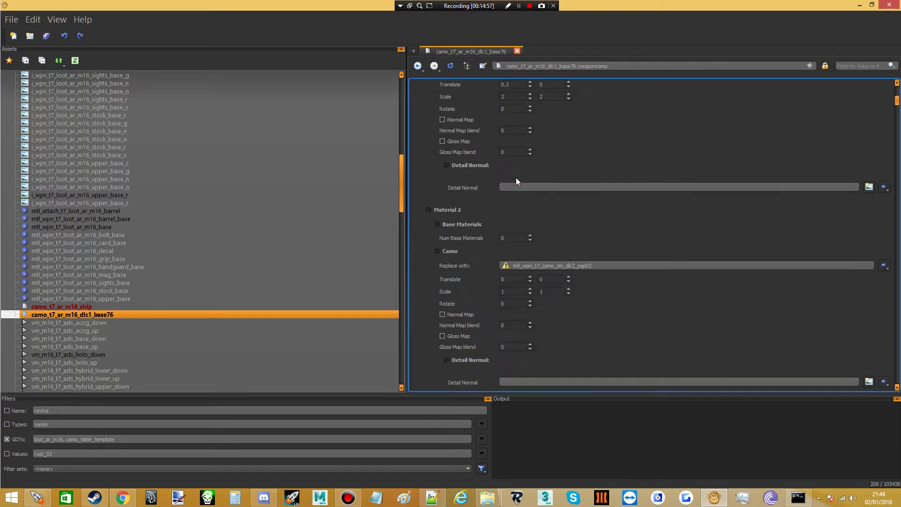
{"action": "scroll", "coordinate": [514, 155], "scroll_direction": "up", "scroll_amount": 2}
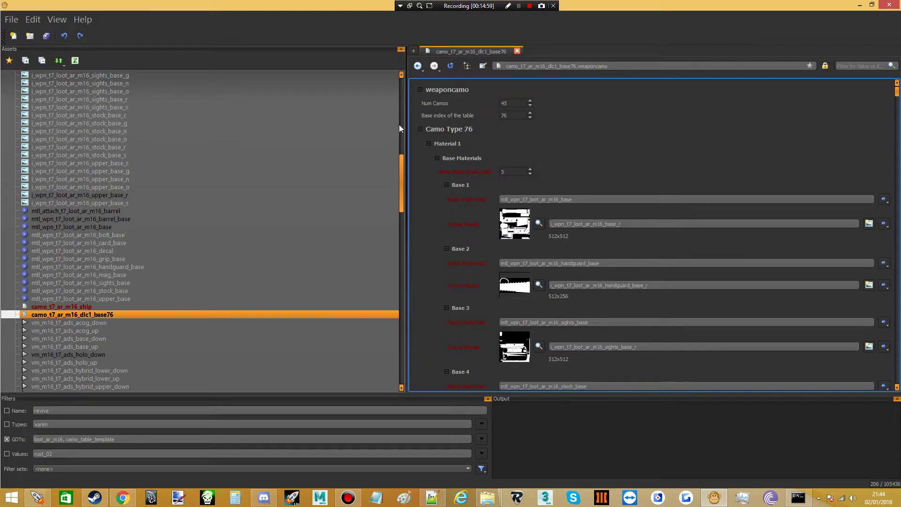
- Copy camo_t7_template_dlc4_base121 into the wpn_t7_loot_ar_m16 GDT under the name camo_t7_ar_m16_dlc4_base121
{"action": "scroll", "coordinate": [112, 218], "scroll_direction": "up", "scroll_amount": 8}
{"action": "scroll", "coordinate": [113, 206], "scroll_direction": "up", "scroll_amount": 9}
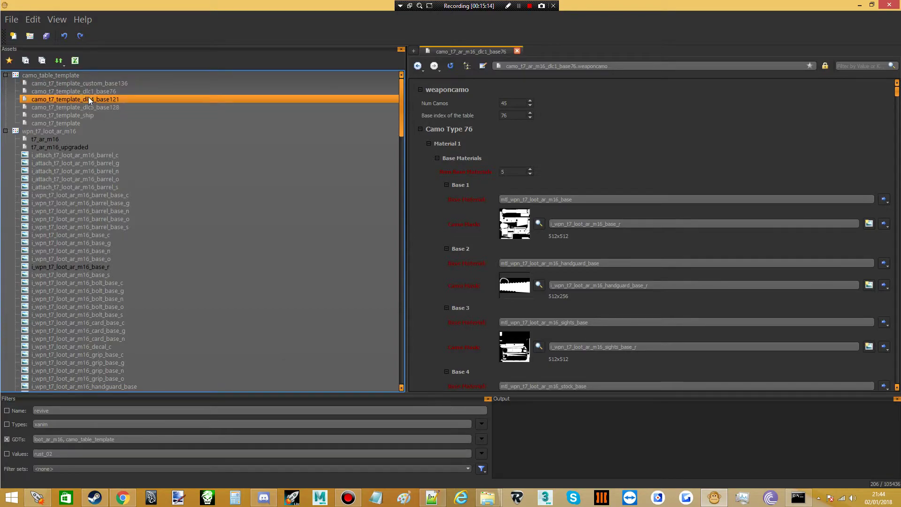
{"action": "left_click", "coordinate": [117, 101]}
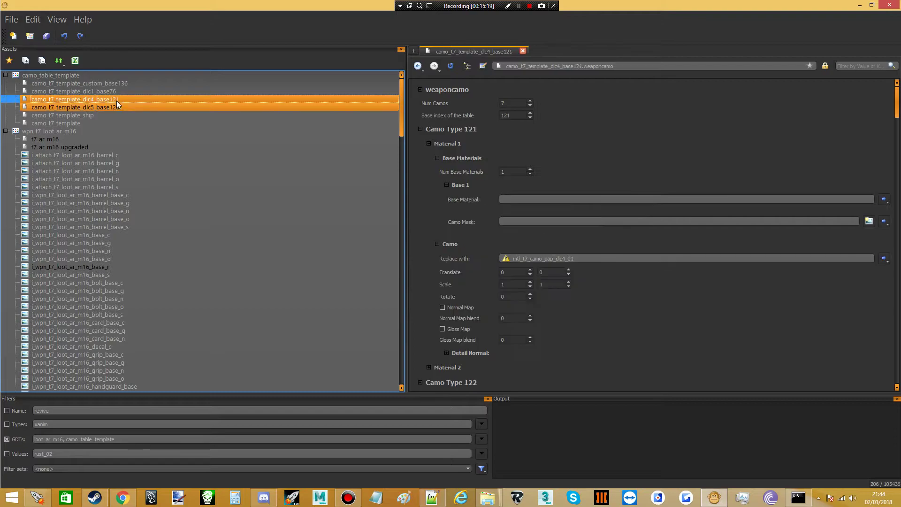
{"action": "right_click", "coordinate": [115, 99]}
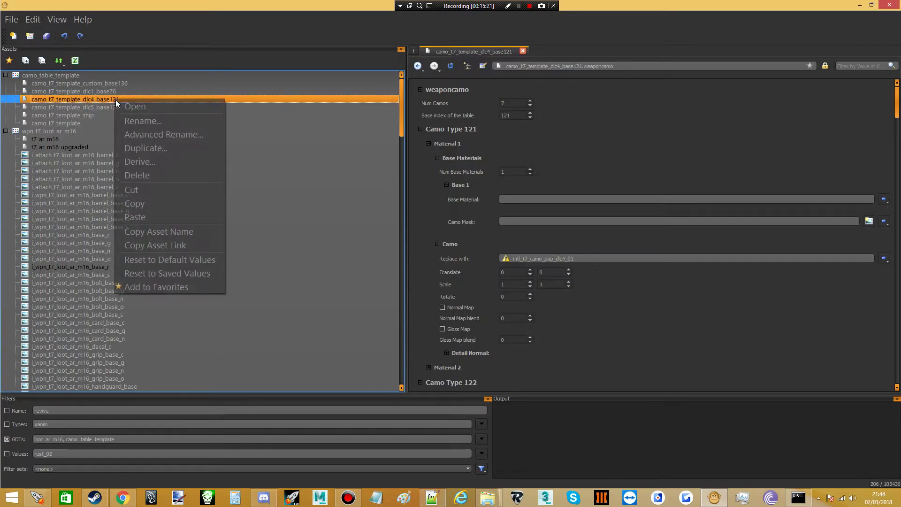
{"action": "left_click", "coordinate": [149, 204]}
{"action": "right_click", "coordinate": [49, 131]}
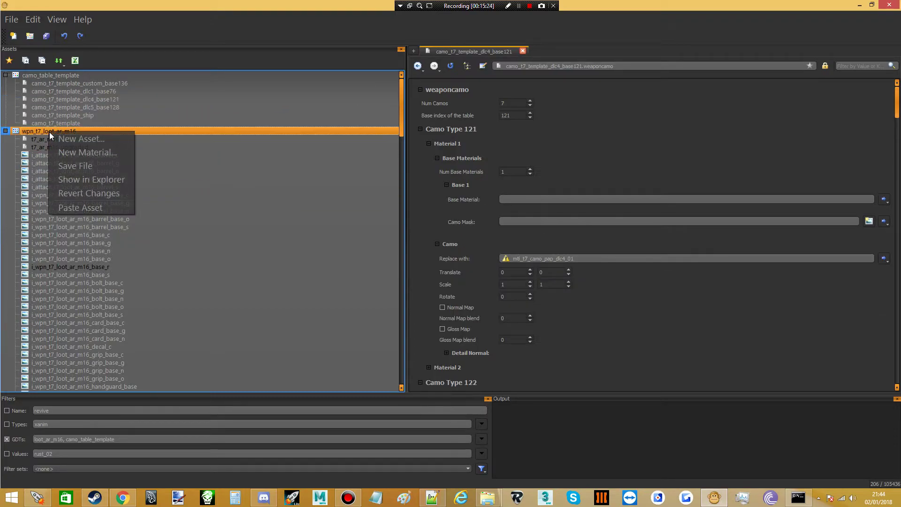
{"action": "left_click", "coordinate": [79, 208]}
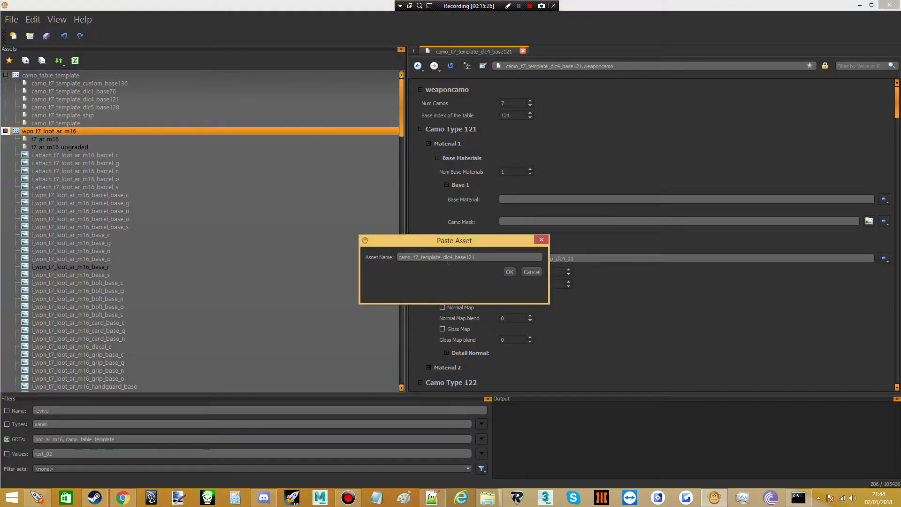
{"action": "key", "text": "shift+Left"}
{"action": "key", "text": "shift+Left"}
{"action": "key", "text": "shift+Left"}
{"action": "key", "text": "shift+Left"}
{"action": "key", "text": "shift+Left"}
{"action": "key", "text": "shift+Left"}
{"action": "key", "text": "shift+Left"}
{"action": "key", "text": "shift+Left"}
{"action": "type", "text": "ar_m16"}
{"action": "key", "text": "Return"}
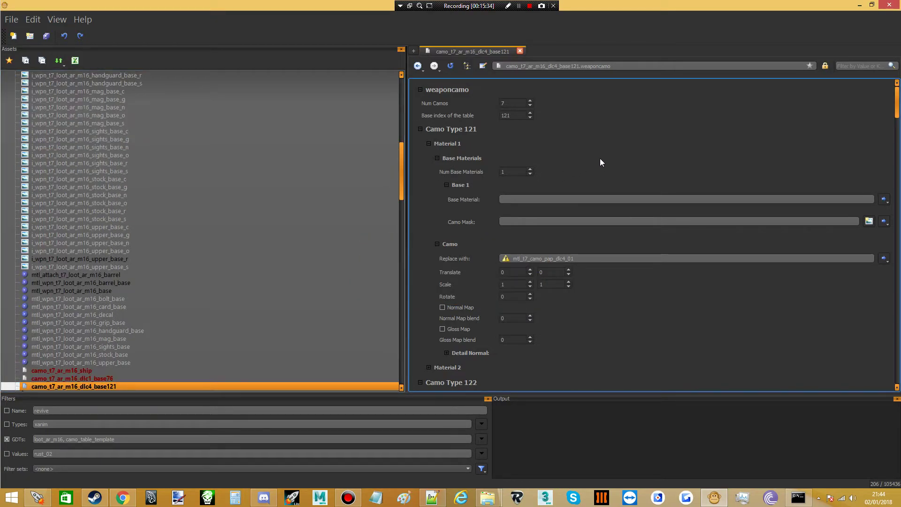
- Give Camo Type 121, Material 1 five base materials and assign mtl_wpn_t7_loot_ar_m16_base to Base 1
{"action": "left_click", "coordinate": [518, 170]}
{"action": "scroll", "coordinate": [518, 171], "scroll_direction": "up", "scroll_amount": 4}
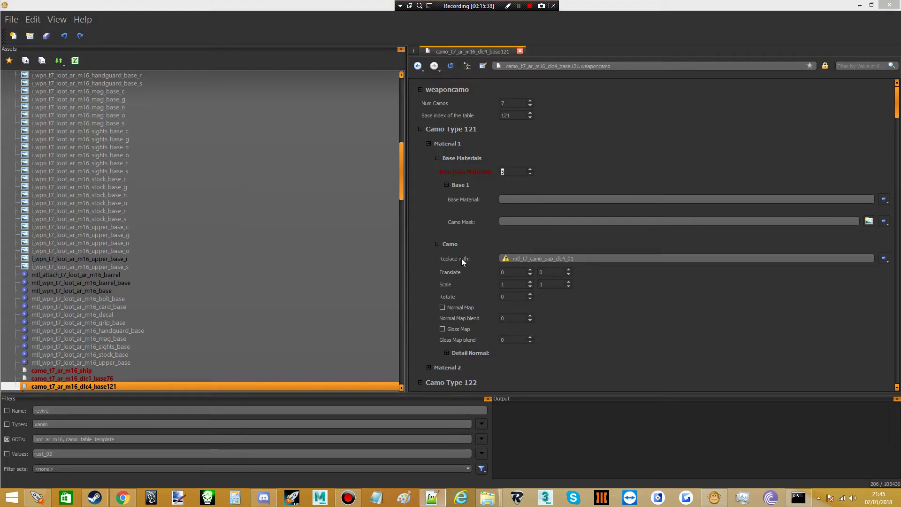
{"action": "left_click", "coordinate": [516, 199]}
{"action": "key", "text": "ctrl+v"}
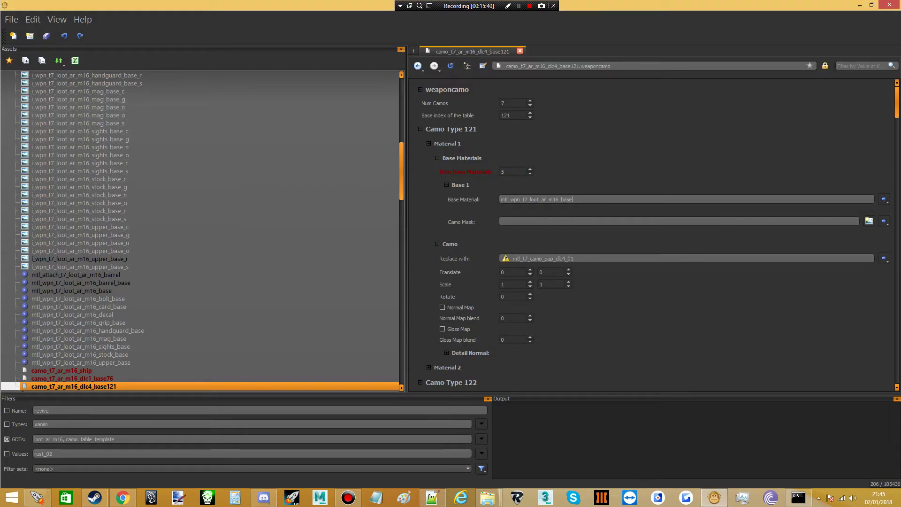
{"action": "key", "text": "Return"}
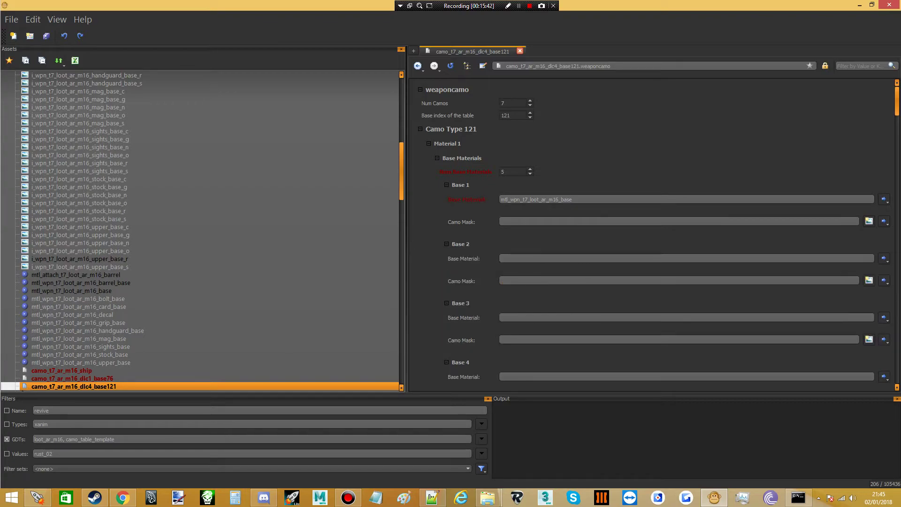
- Assign mtl_wpn_t7_loot_ar_m16_handguard_base as the Base 2 material and mtl_wpn_t7_loot_ar_m16_sights_base as the Base 3 material of Camo Type 121
{"action": "left_click", "coordinate": [565, 257]}
{"action": "key", "text": "ctrl+v"}
{"action": "key", "text": "Return"}
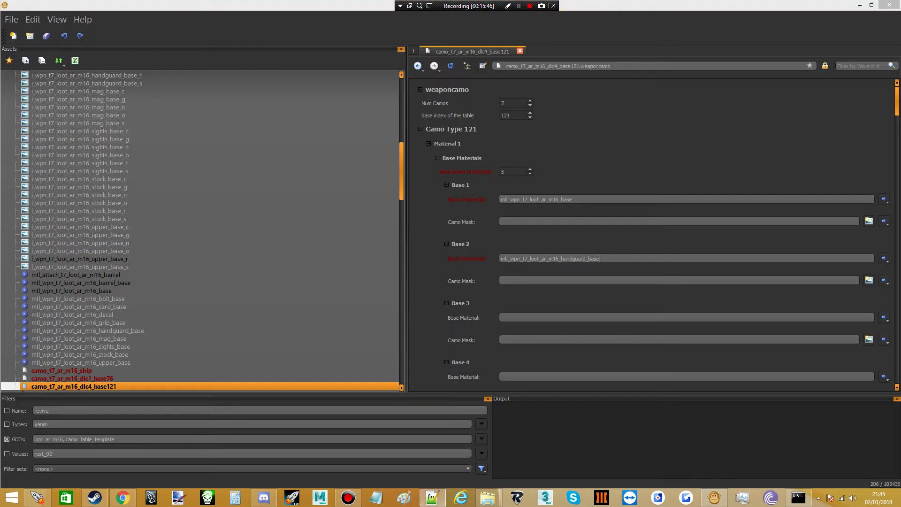
{"action": "left_click", "coordinate": [636, 317]}
{"action": "key", "text": "ctrl+v"}
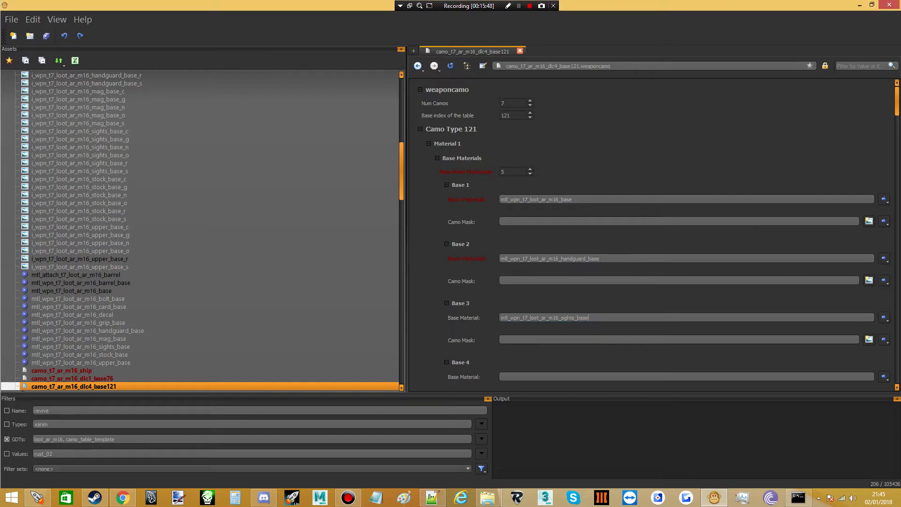
{"action": "key", "text": "Return"}
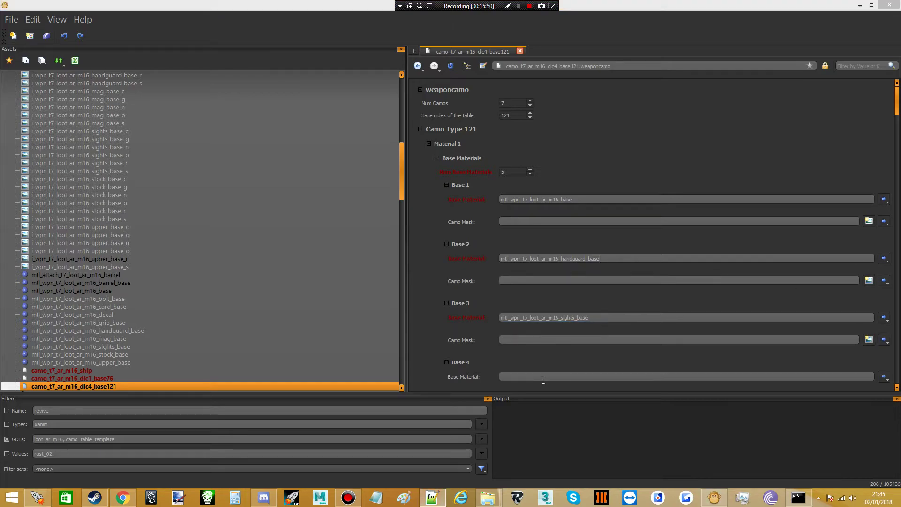
- Assign mtl_wpn_t7_loot_ar_m16_stock_base as the Base 4 material and mtl_wpn_t7_loot_ar_m16_upper_base as the Base 5 material of Camo Type 121
{"action": "scroll", "coordinate": [561, 343], "scroll_direction": "down", "scroll_amount": 2}
{"action": "scroll", "coordinate": [553, 313], "scroll_direction": "down", "scroll_amount": 1}
{"action": "left_click", "coordinate": [552, 290]}
{"action": "key", "text": "ctrl+v"}
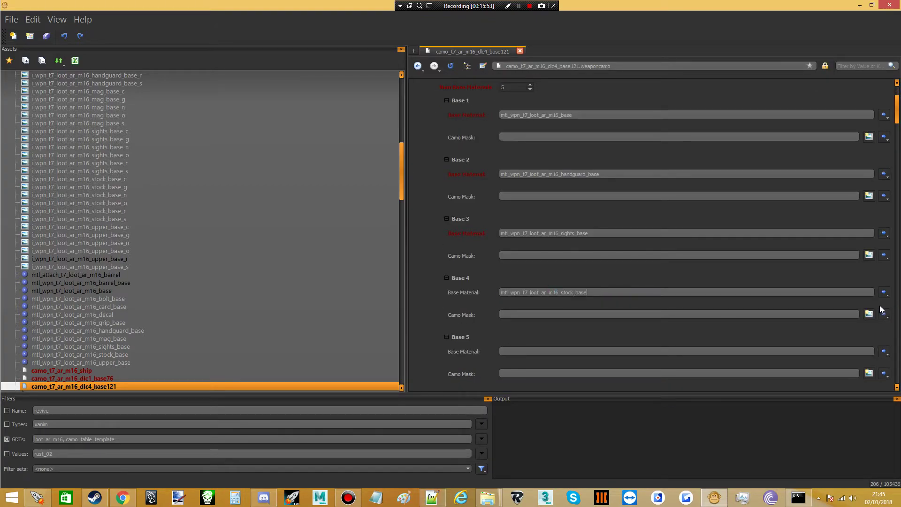
{"action": "key", "text": "Return"}
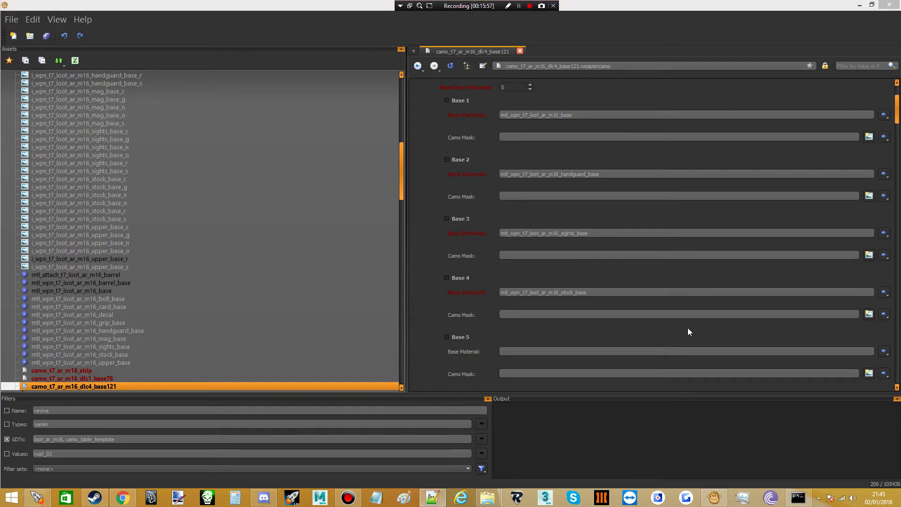
{"action": "left_click", "coordinate": [532, 351]}
{"action": "key", "text": "ctrl+v"}
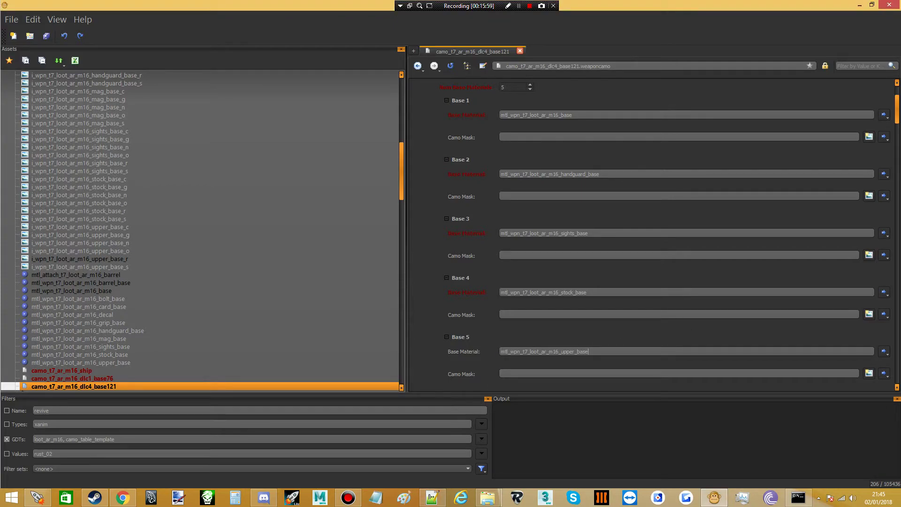
- In Camo Type 121, set the Base 1, 2 and 3 camo masks to i_wpn_t7_loot_ar_m16_base_r, i_wpn_t7_loot_ar_m16_handguard_base_r and i_wpn_t7_loot_ar_m16_sights_base_r
{"action": "left_click", "coordinate": [553, 138]}
{"action": "key", "text": "ctrl+v"}
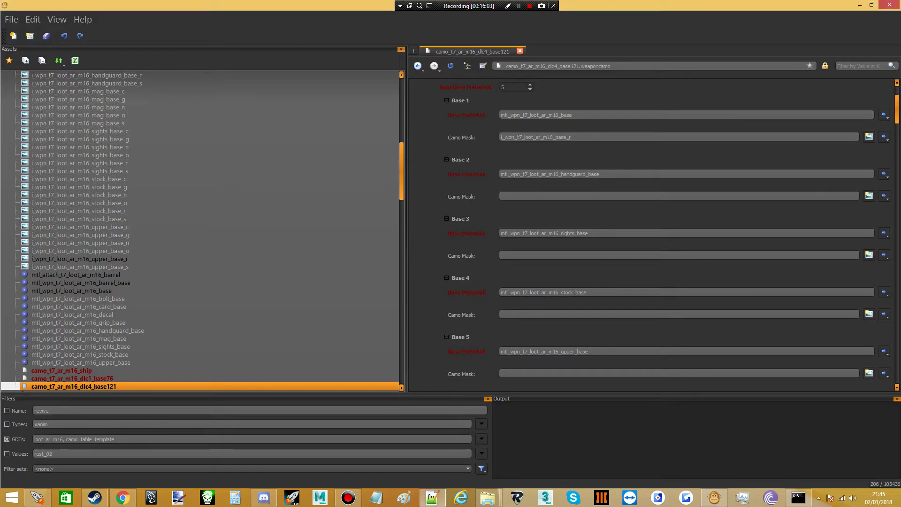
{"action": "left_click", "coordinate": [563, 196]}
{"action": "key", "text": "ctrl+v"}
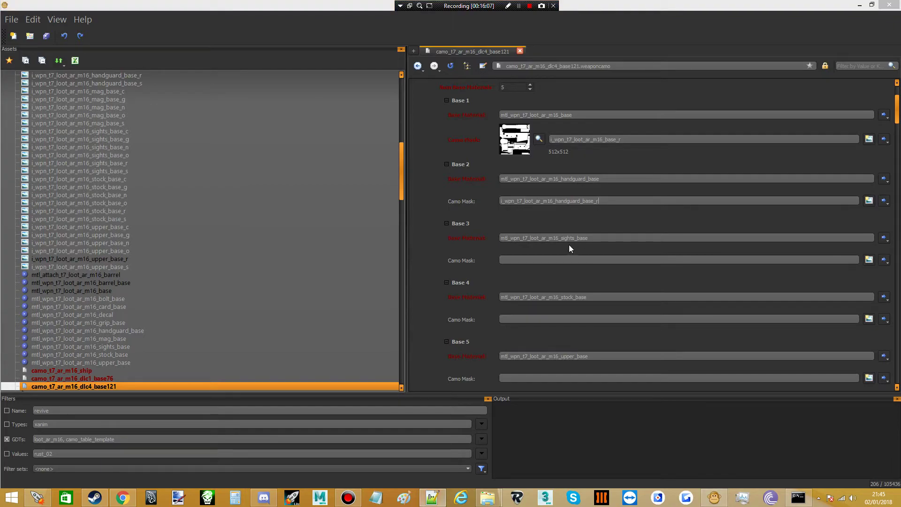
{"action": "left_click", "coordinate": [557, 261]}
{"action": "key", "text": "ctrl+v"}
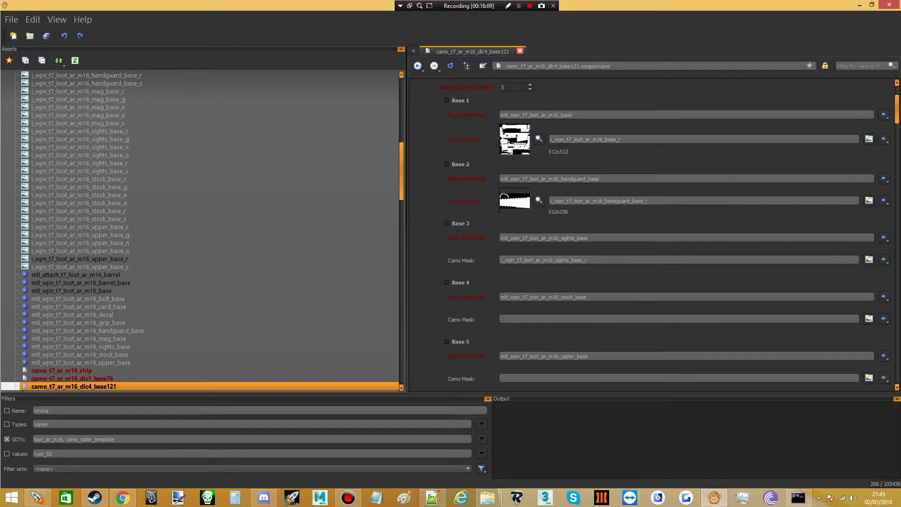
- Set the Base 4 camo mask of Camo Type 121 to i_wpn_t7_loot_ar_m16_stock_base_r and the Base 5 camo mask to i_wpn_t7_loot_ar_m16_upper_base_r
{"action": "left_click", "coordinate": [541, 323]}
{"action": "key", "text": "ctrl+v"}
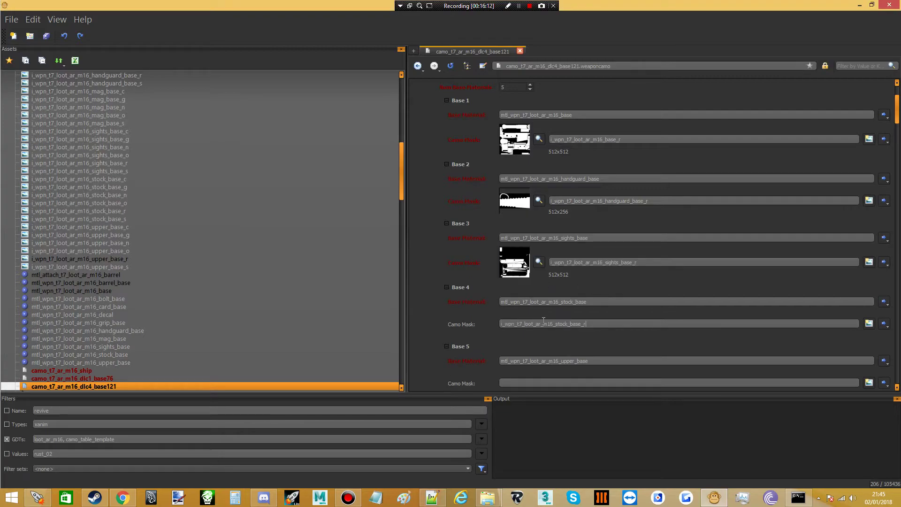
{"action": "left_click", "coordinate": [642, 287]}
{"action": "scroll", "coordinate": [650, 291], "scroll_direction": "down", "scroll_amount": 1}
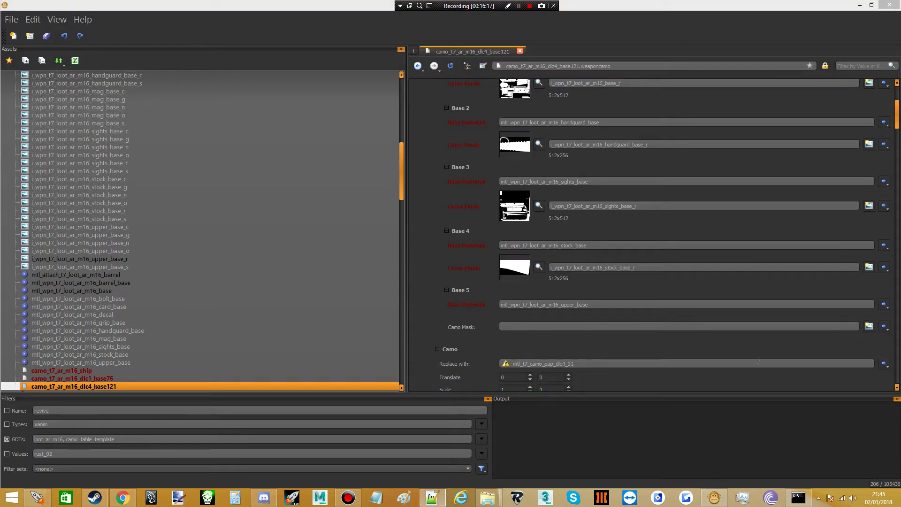
{"action": "left_click", "coordinate": [540, 327]}
{"action": "key", "text": "ctrl+v"}
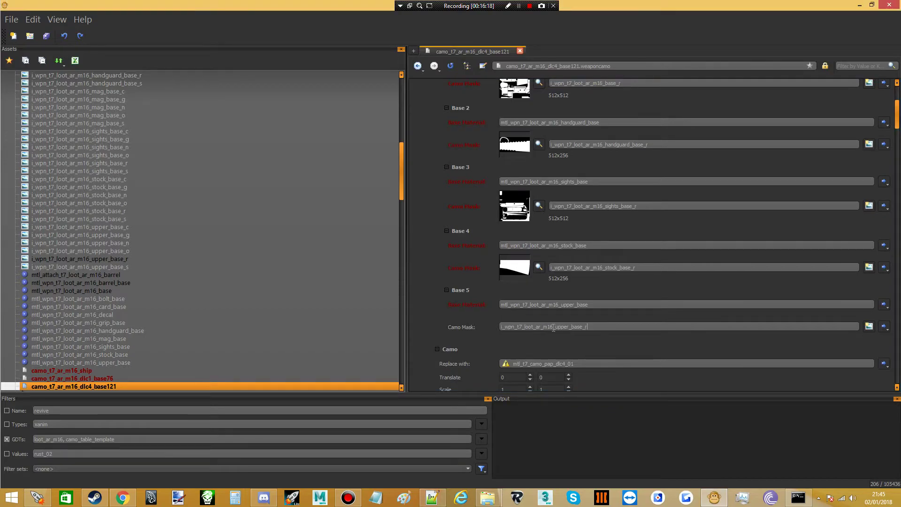
{"action": "left_click", "coordinate": [656, 285]}
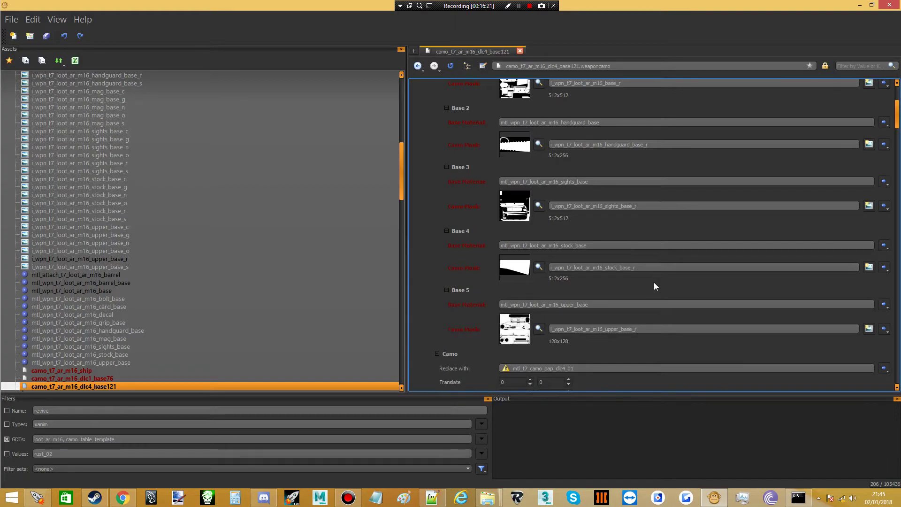
- Fill Camo Type 122 with a copy of the first camo type's setup and copy it to all following camo types
{"action": "scroll", "coordinate": [654, 284], "scroll_direction": "down", "scroll_amount": 3}
{"action": "left_click", "coordinate": [606, 310]}
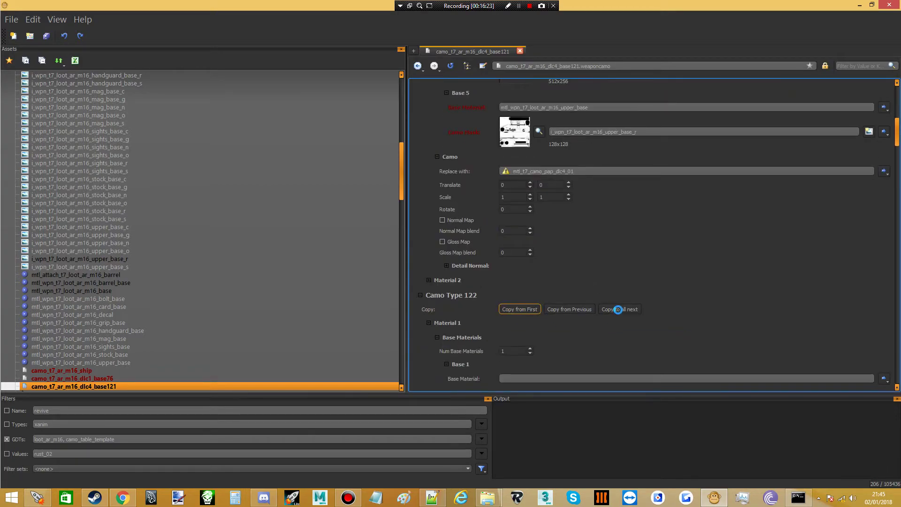
{"action": "left_click", "coordinate": [618, 308]}
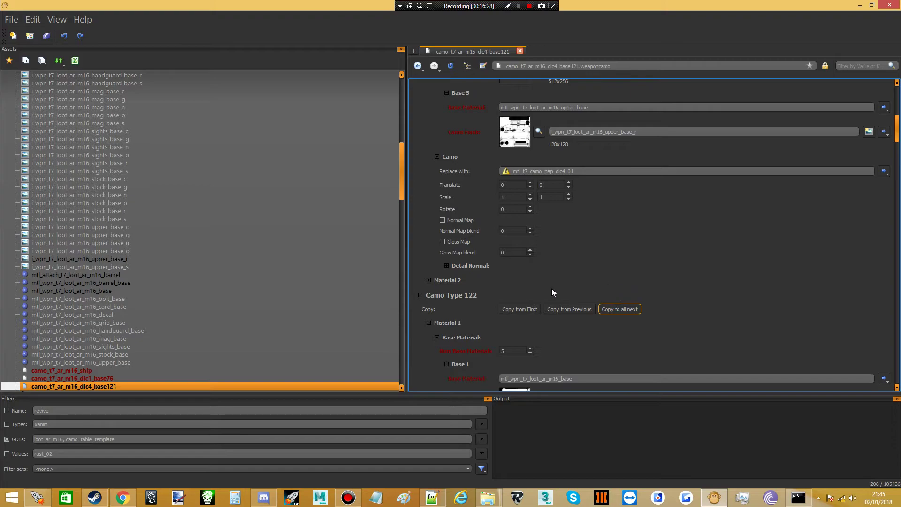
- Copy camo_t7_template_dlc5_base128 into the wpn_t7_loot_ar_m16 GDT under the name camo_t7_ar_m16_dlc5_base128
{"action": "scroll", "coordinate": [97, 214], "scroll_direction": "up", "scroll_amount": 15}
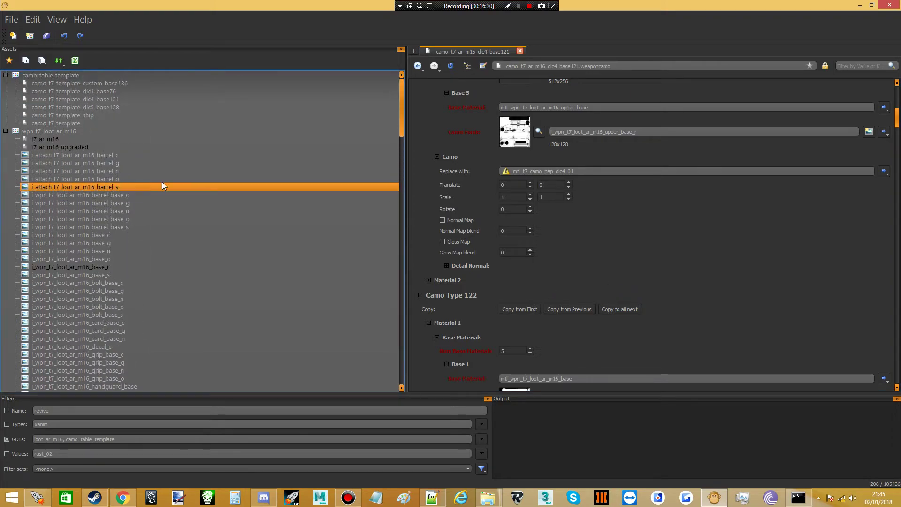
{"action": "double_click", "coordinate": [88, 107]}
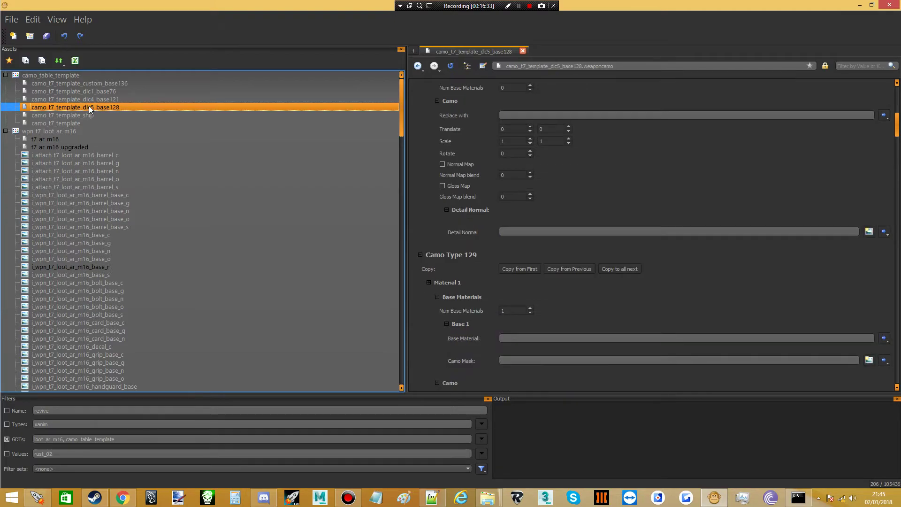
{"action": "right_click", "coordinate": [90, 108]}
{"action": "left_click", "coordinate": [123, 211]}
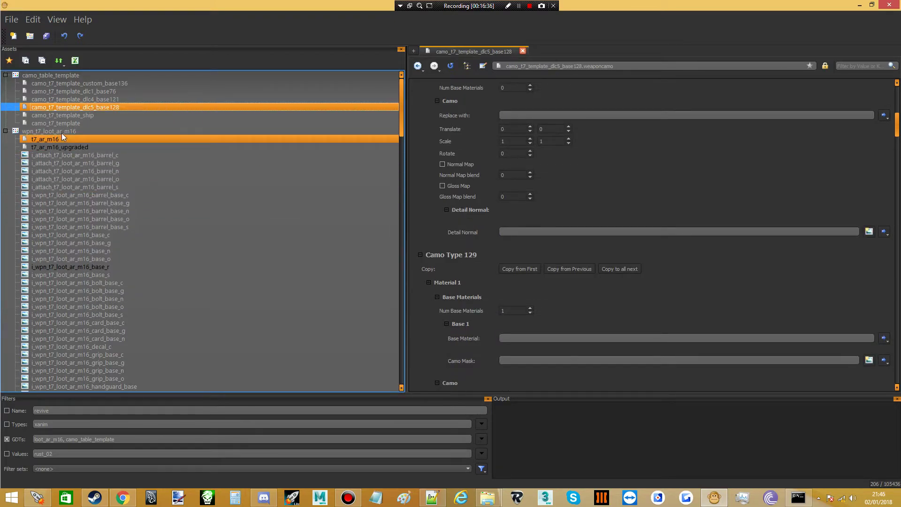
{"action": "right_click", "coordinate": [61, 133]}
{"action": "left_click", "coordinate": [95, 209]}
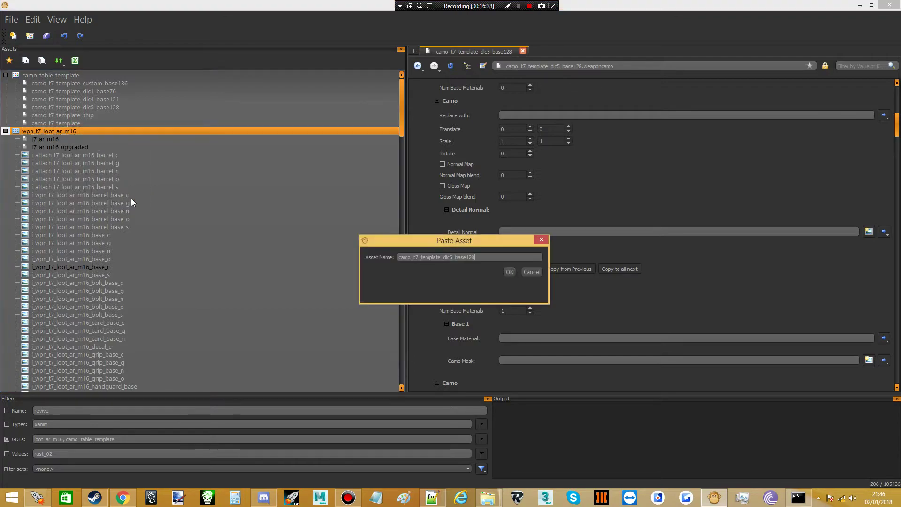
{"action": "key", "text": "shift+Left"}
{"action": "key", "text": "shift+Left"}
{"action": "key", "text": "shift+Left"}
{"action": "key", "text": "shift+Left"}
{"action": "key", "text": "shift+Left"}
{"action": "key", "text": "shift+Left"}
{"action": "key", "text": "shift+Left"}
{"action": "key", "text": "shift+Left"}
{"action": "type", "text": "ar_m16"}
{"action": "key", "text": "Return"}
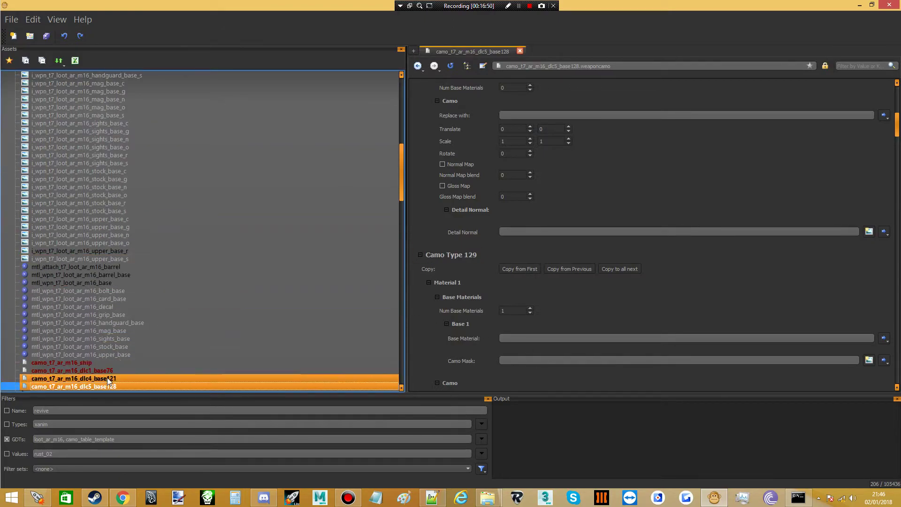
- Give Camo Type 128, Material 1 five base materials and assign mtl_wpn_t7_loot_ar_m16_base to Base 1
{"action": "scroll", "coordinate": [159, 288], "scroll_direction": "down", "scroll_amount": 4}
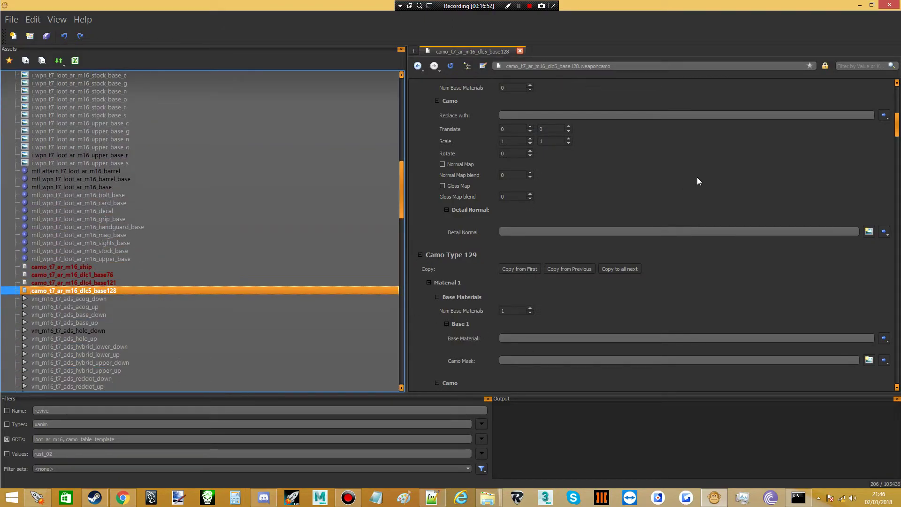
{"action": "left_click", "coordinate": [787, 165]}
{"action": "scroll", "coordinate": [789, 168], "scroll_direction": "up", "scroll_amount": 8}
{"action": "scroll", "coordinate": [738, 171], "scroll_direction": "up", "scroll_amount": 3}
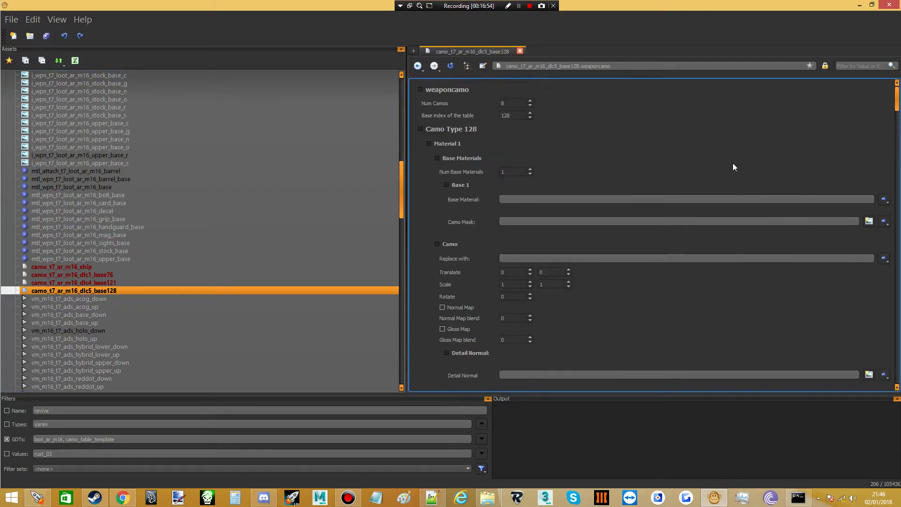
{"action": "double_click", "coordinate": [499, 172]}
{"action": "type", "text": "5"}
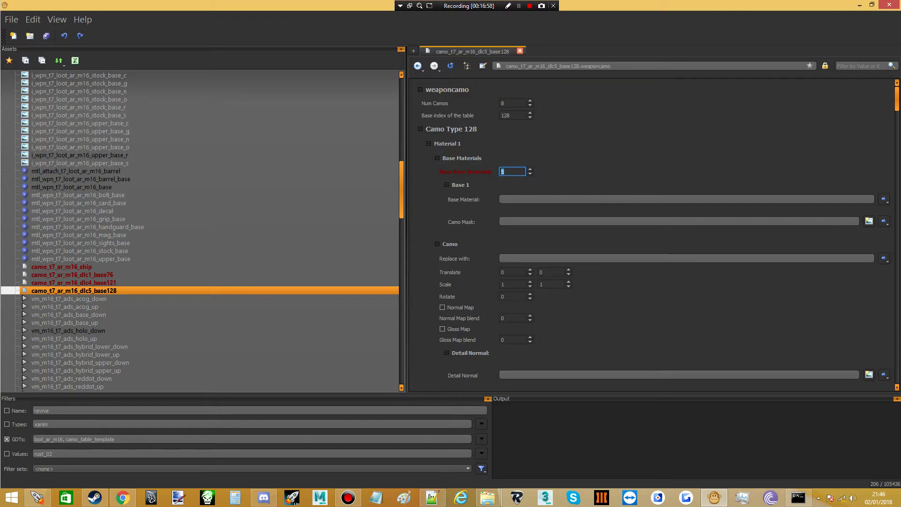
{"action": "key", "text": "alt+Tab"}
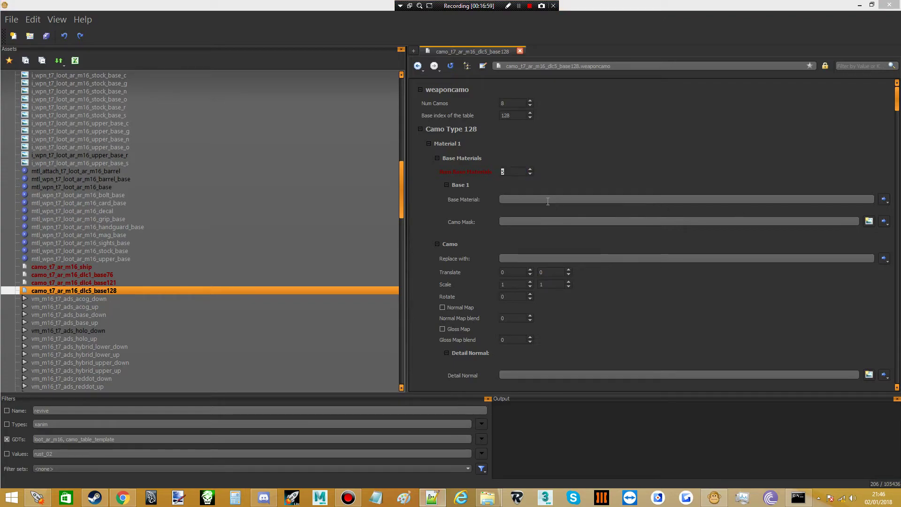
{"action": "left_click", "coordinate": [547, 200]}
{"action": "key", "text": "ctrl+v"}
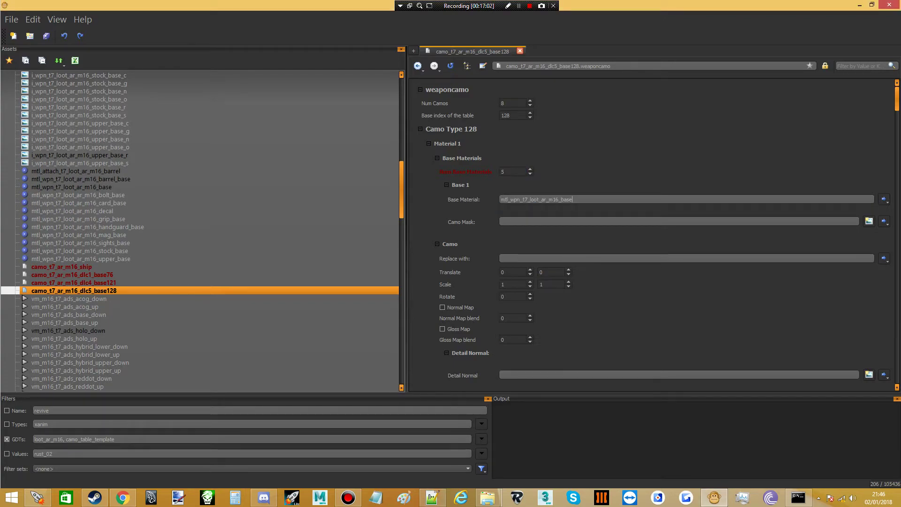
- Assign mtl_wpn_t7_loot_ar_m16_handguard_base as the Base 2 material and mtl_wpn_t7_loot_ar_m16_sights_base as the Base 3 material of Camo Type 128
{"action": "key", "text": "alt+Tab"}
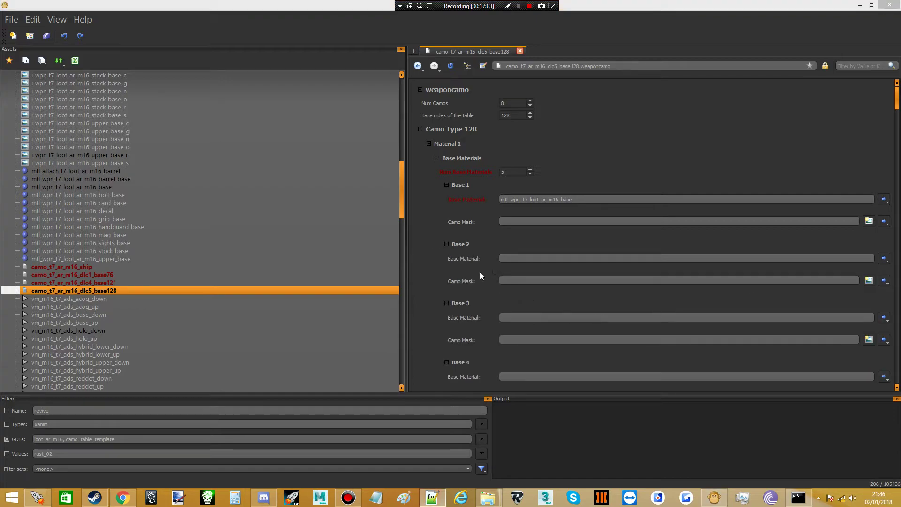
{"action": "key", "text": "alt+Tab"}
{"action": "scroll", "coordinate": [591, 231], "scroll_direction": "down", "scroll_amount": 3}
{"action": "left_click", "coordinate": [560, 175]}
{"action": "key", "text": "ctrl+v"}
{"action": "left_click", "coordinate": [565, 183]}
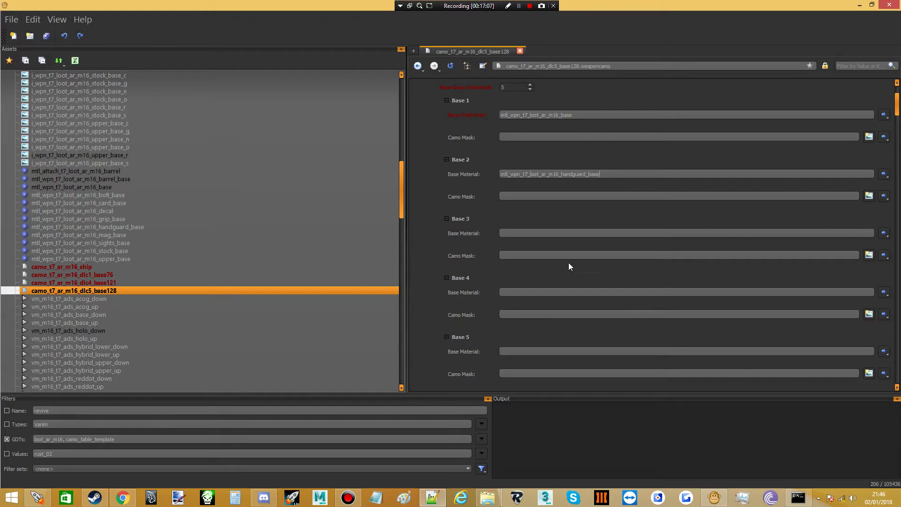
{"action": "left_click", "coordinate": [593, 234]}
{"action": "key", "text": "ctrl+v"}
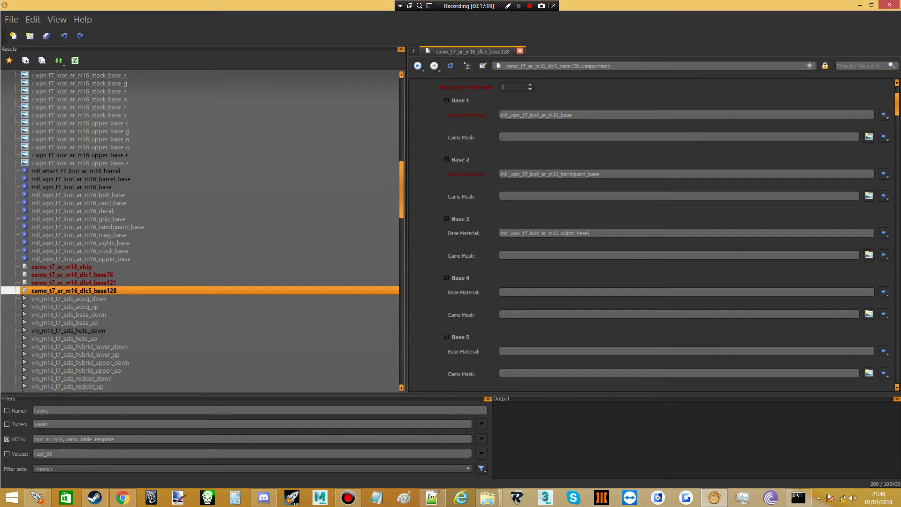
- Assign mtl_wpn_t7_loot_ar_m16_stock_base as the Base 4 material and mtl_wpn_t7_loot_ar_m16_upper_base as the Base 5 material of Camo Type 128
{"action": "left_click", "coordinate": [591, 292]}
{"action": "key", "text": "ctrl+v"}
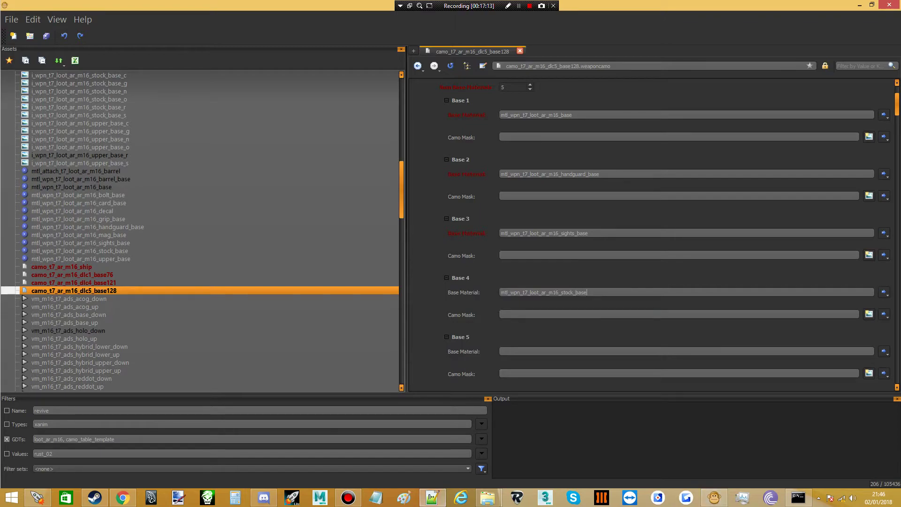
{"action": "left_click", "coordinate": [531, 351]}
{"action": "key", "text": "ctrl+v"}
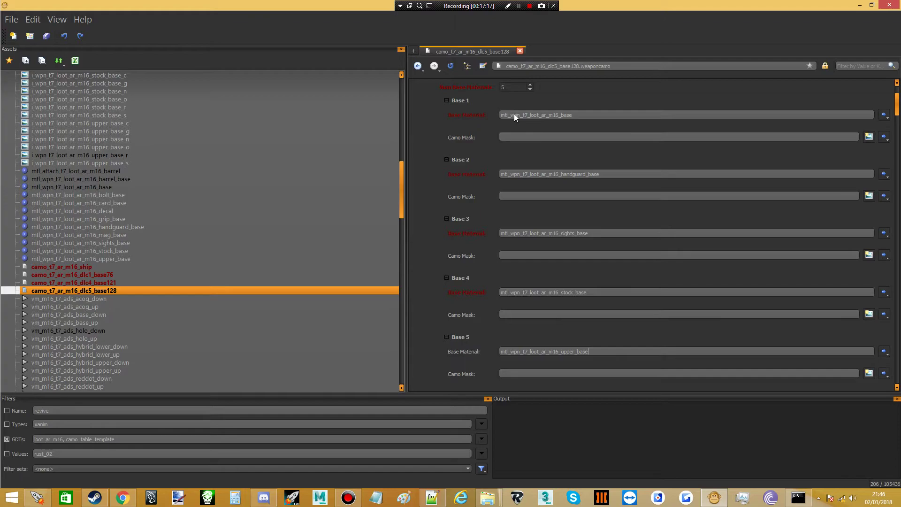
{"action": "left_click", "coordinate": [467, 129]}
- In Camo Type 128, set the Base 1, 2 and 3 camo masks to i_wpn_t7_loot_ar_m16_base_r, i_wpn_t7_loot_ar_m16_handguard_base_r and i_wpn_t7_loot_ar_m16_sights_base_r
{"action": "key", "text": "alt+Tab"}
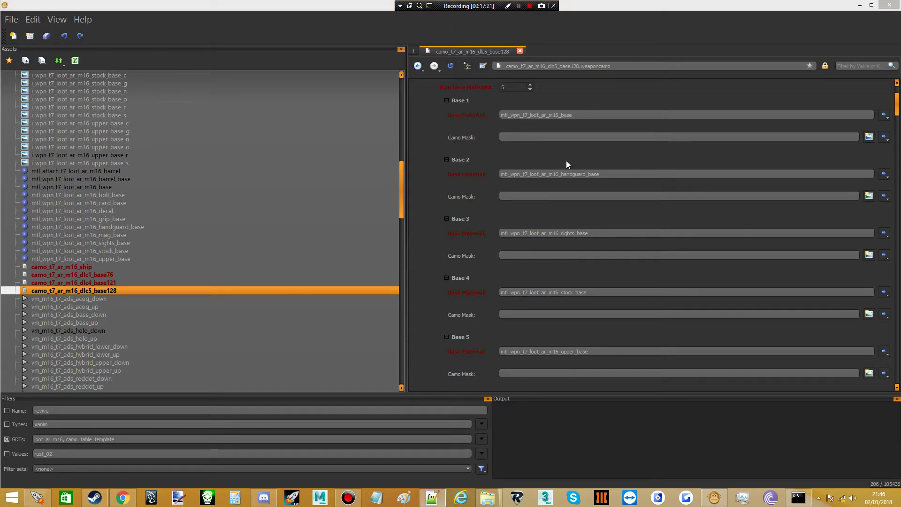
{"action": "left_click", "coordinate": [521, 136]}
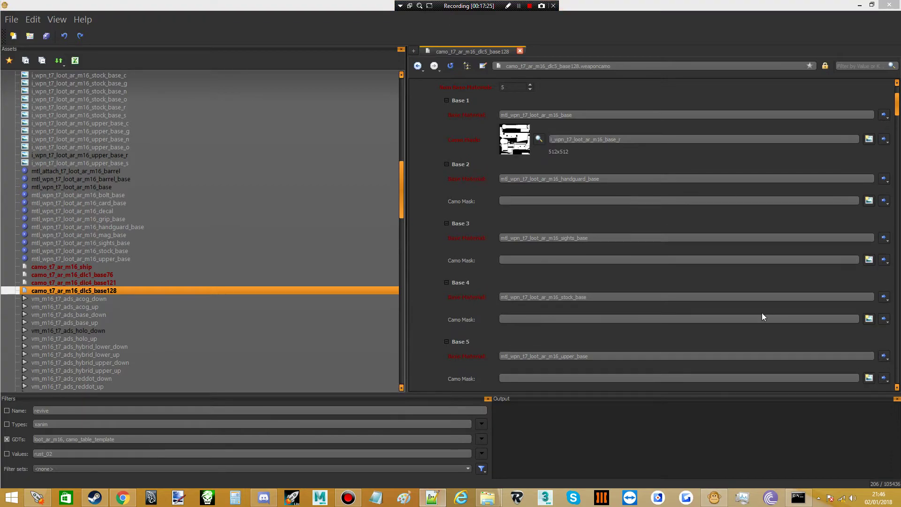
{"action": "left_click", "coordinate": [583, 200]}
{"action": "key", "text": "ctrl+v"}
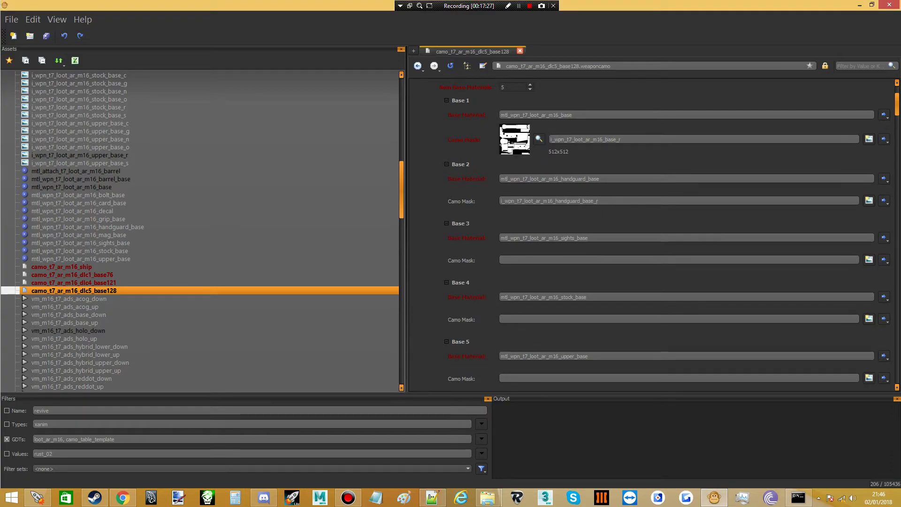
{"action": "left_click", "coordinate": [539, 259]}
{"action": "key", "text": "ctrl+v"}
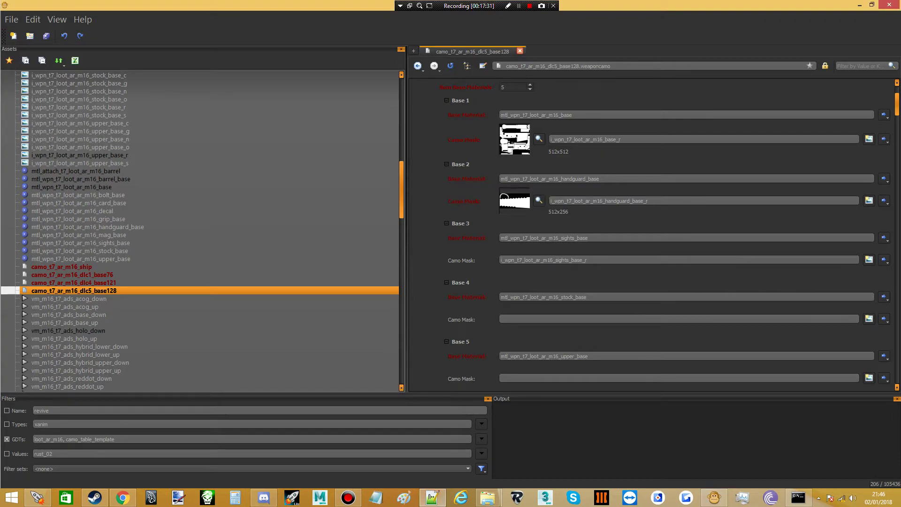
- Set the Base 4 camo mask of Camo Type 128 to i_wpn_t7_loot_ar_m16_stock_base_r and the Base 5 camo mask to i_wpn_t7_loot_ar_m16_upper_base_r
{"action": "left_click", "coordinate": [538, 319]}
{"action": "key", "text": "ctrl+v"}
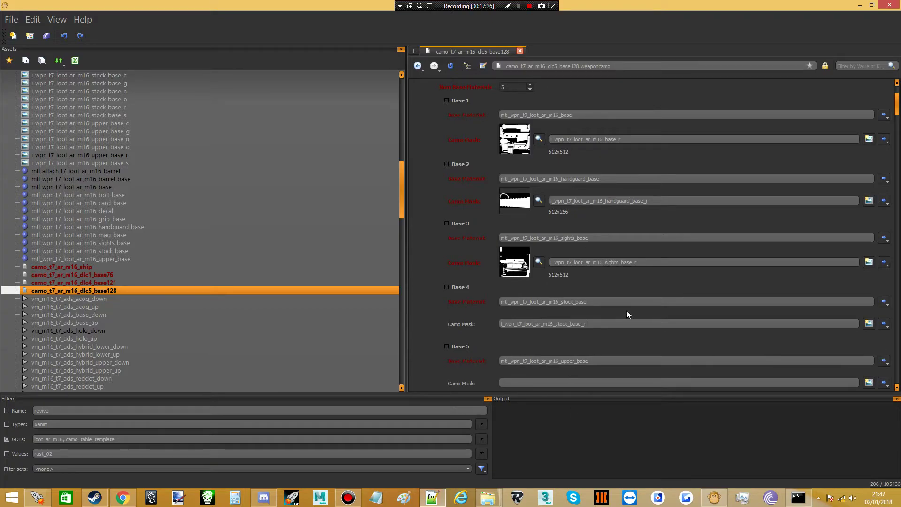
{"action": "left_click", "coordinate": [568, 382]}
{"action": "key", "text": "ctrl+v"}
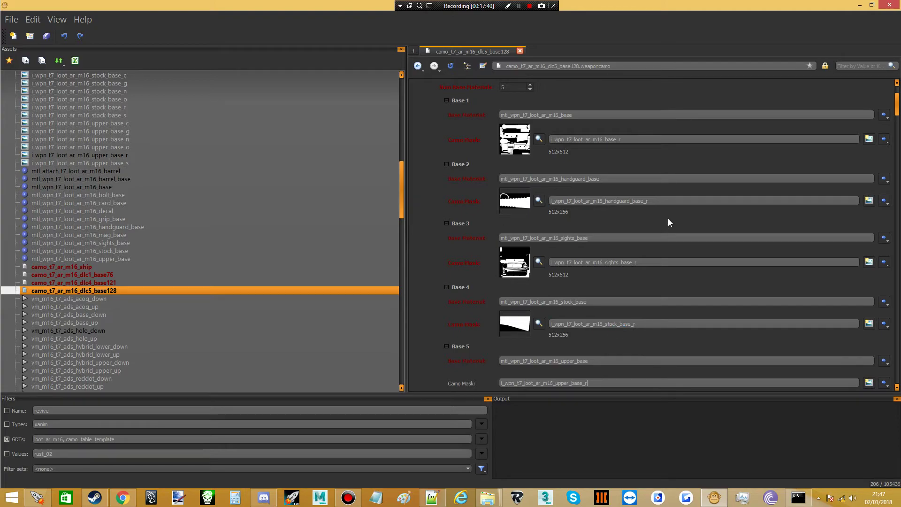
- Fill Camo Type 129 with a copy of the first camo type's setup and copy it to all following camo types
{"action": "scroll", "coordinate": [669, 218], "scroll_direction": "down", "scroll_amount": 15}
{"action": "scroll", "coordinate": [569, 242], "scroll_direction": "down", "scroll_amount": 5}
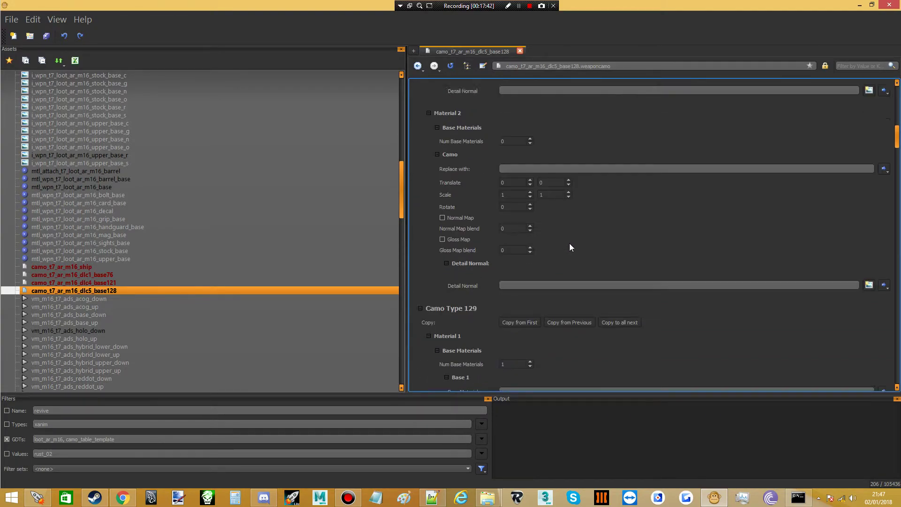
{"action": "left_click", "coordinate": [518, 266]}
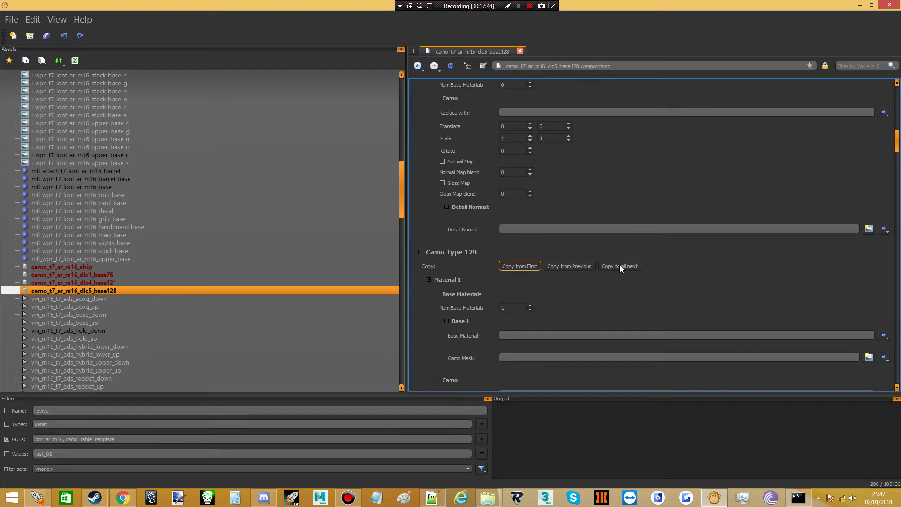
{"action": "left_click", "coordinate": [619, 265]}
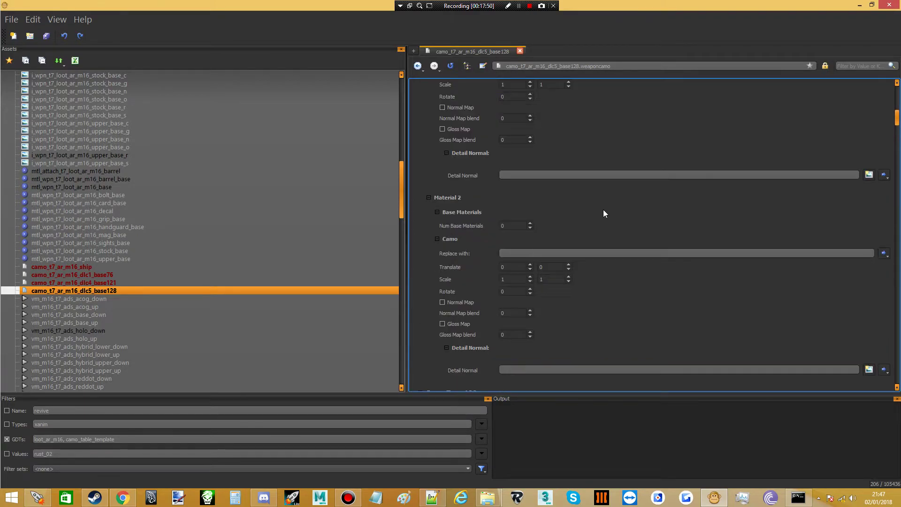
- Check the replacement camo materials for Material 1 and Material 2 in the later camo types of camo_t7_ar_m16_dlc5_base128
{"action": "scroll", "coordinate": [596, 205], "scroll_direction": "down", "scroll_amount": 20}
{"action": "left_click_drag", "start_coordinate": [897, 207], "coordinate": [868, 291]}
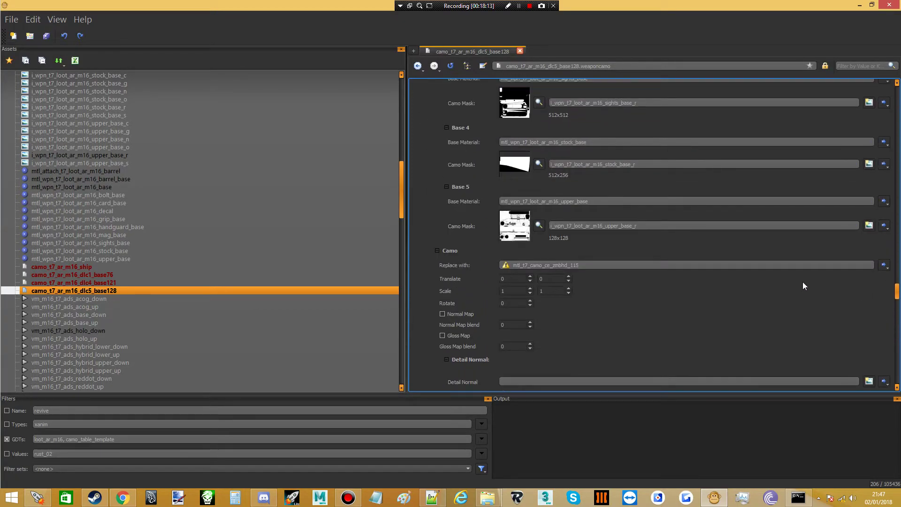
{"action": "double_click", "coordinate": [554, 263]}
{"action": "left_click", "coordinate": [619, 287]}
{"action": "double_click", "coordinate": [552, 262]}
{"action": "scroll", "coordinate": [615, 271], "scroll_direction": "down", "scroll_amount": 7}
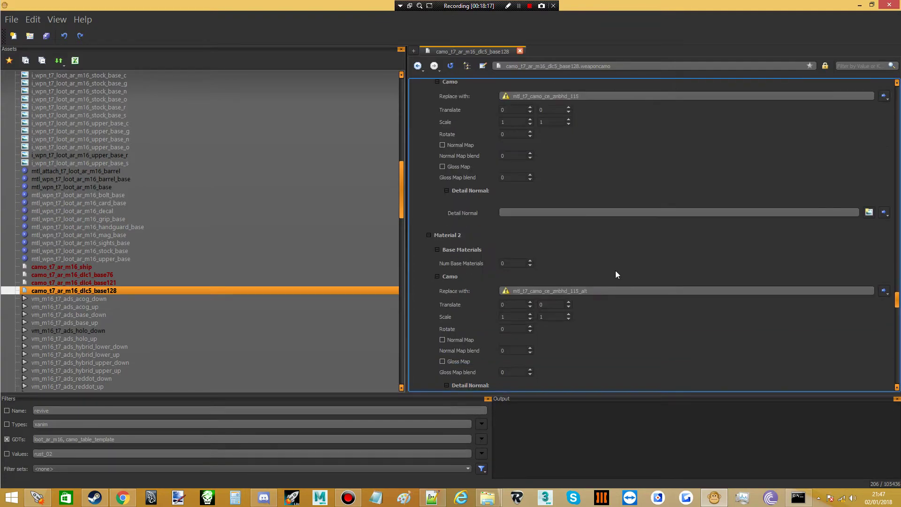
- Compare the replacement camo materials of Material 1 and Material 2 in Camo Type 133
{"action": "left_click_drag", "start_coordinate": [592, 263], "coordinate": [492, 268]}
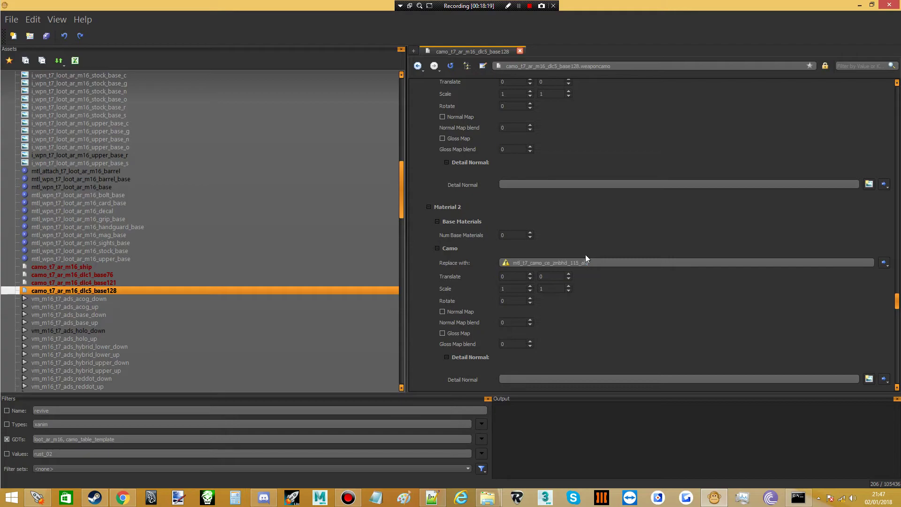
{"action": "scroll", "coordinate": [592, 128], "scroll_direction": "up", "scroll_amount": 5}
{"action": "left_click_drag", "start_coordinate": [586, 211], "coordinate": [488, 216]}
{"action": "left_click", "coordinate": [638, 247]}
{"action": "double_click", "coordinate": [558, 209]}
{"action": "scroll", "coordinate": [619, 232], "scroll_direction": "down", "scroll_amount": 3}
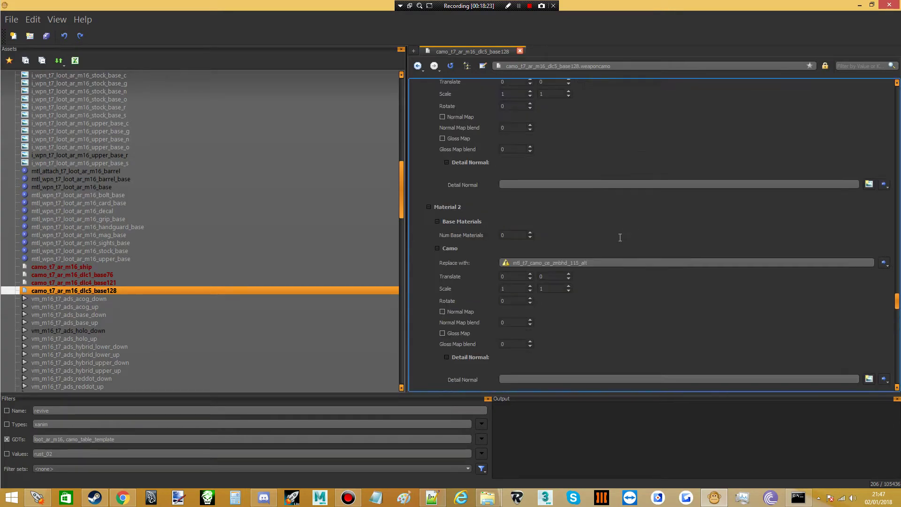
{"action": "left_click_drag", "start_coordinate": [598, 234], "coordinate": [448, 233]}
{"action": "left_click", "coordinate": [615, 192]}
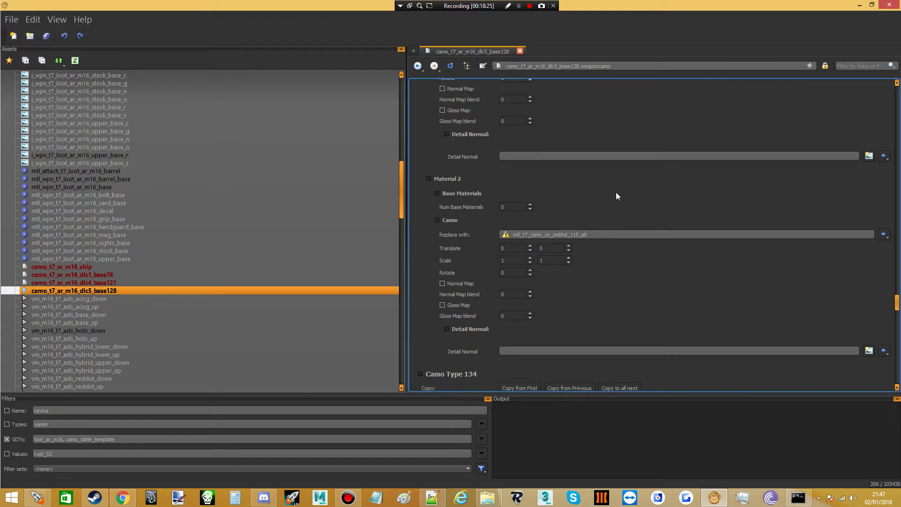
- Review the base materials and camo masks assigned to Material 1 in Camo Type 133
{"action": "scroll", "coordinate": [615, 192], "scroll_direction": "up", "scroll_amount": 5}
{"action": "scroll", "coordinate": [620, 191], "scroll_direction": "up", "scroll_amount": 2}
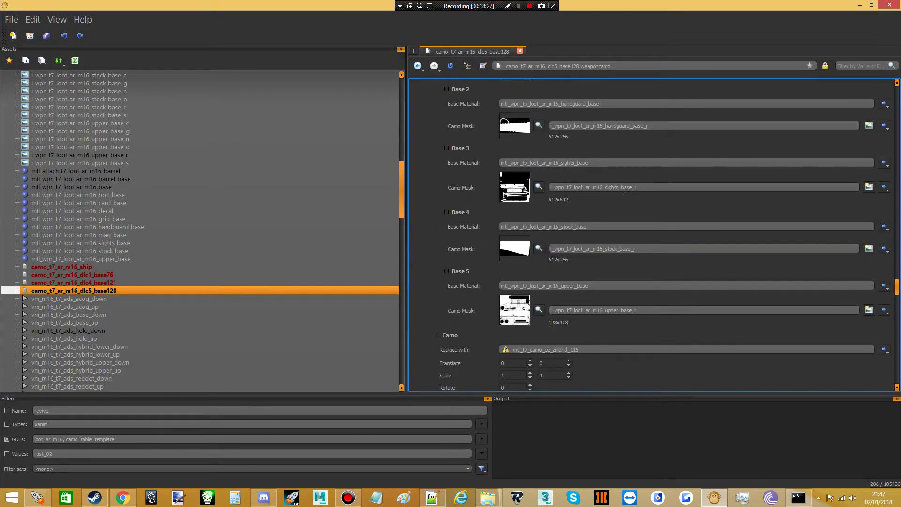
{"action": "scroll", "coordinate": [627, 192], "scroll_direction": "up", "scroll_amount": 2}
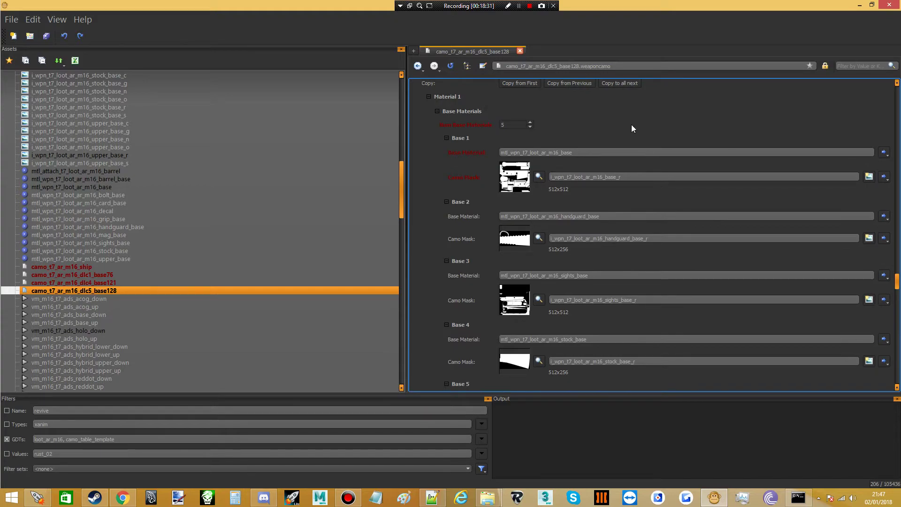
{"action": "scroll", "coordinate": [649, 120], "scroll_direction": "up", "scroll_amount": 1}
{"action": "scroll", "coordinate": [650, 120], "scroll_direction": "down", "scroll_amount": 2}
{"action": "scroll", "coordinate": [650, 119], "scroll_direction": "down", "scroll_amount": 3}
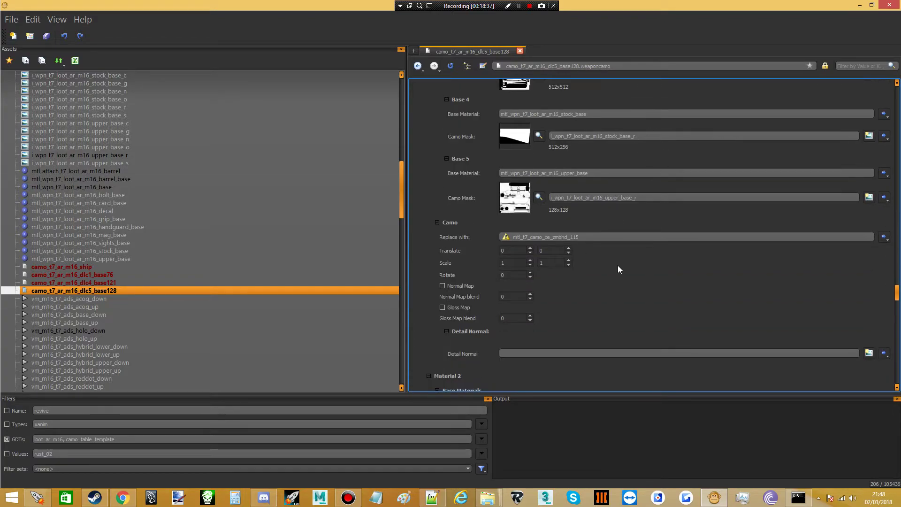
{"action": "scroll", "coordinate": [630, 274], "scroll_direction": "up", "scroll_amount": 4}
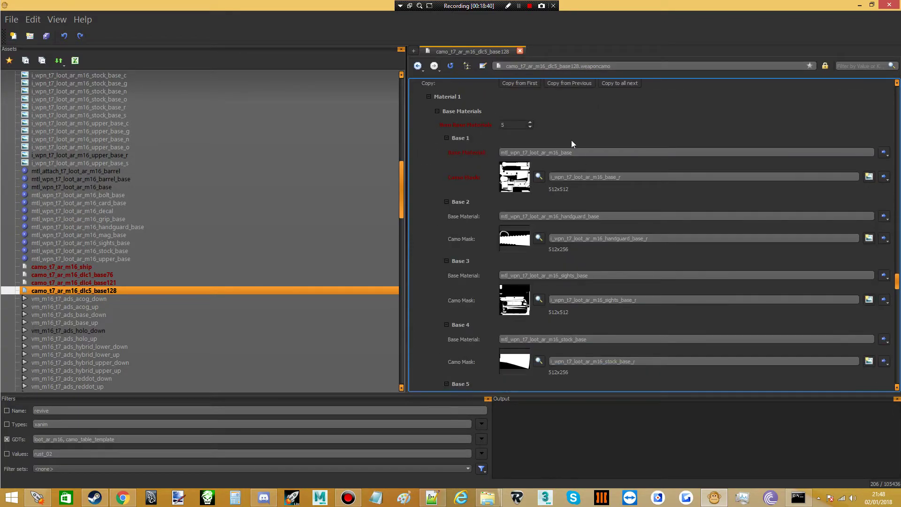
{"action": "scroll", "coordinate": [524, 220], "scroll_direction": "down", "scroll_amount": 7}
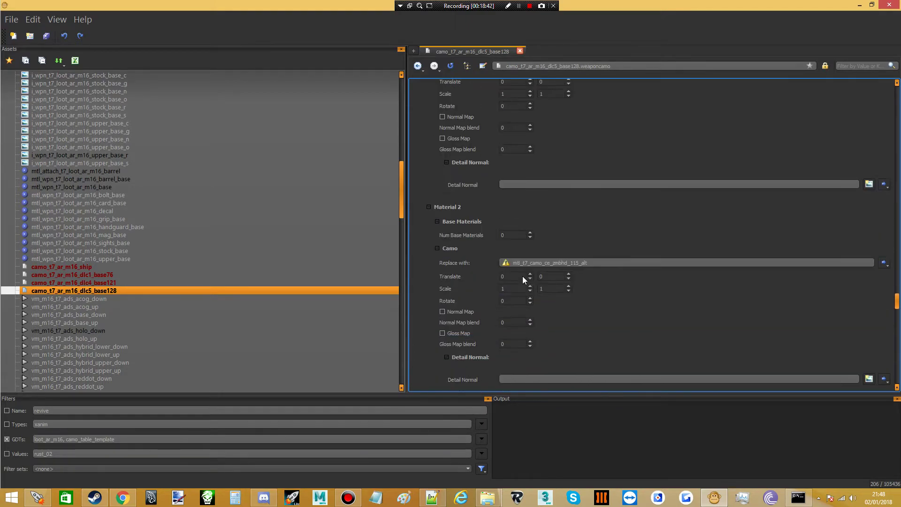
- Check Material 2's base material count and both replacement materials in Camo Type 133 against Material 1's bases
{"action": "double_click", "coordinate": [512, 234]}
{"action": "scroll", "coordinate": [625, 210], "scroll_direction": "up", "scroll_amount": 4}
{"action": "scroll", "coordinate": [598, 247], "scroll_direction": "down", "scroll_amount": 5}
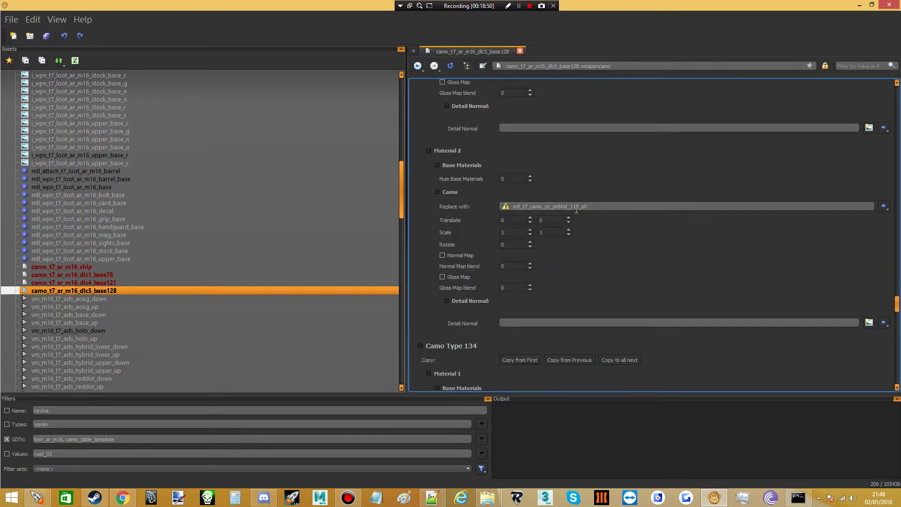
{"action": "double_click", "coordinate": [578, 207]}
{"action": "scroll", "coordinate": [572, 173], "scroll_direction": "up", "scroll_amount": 3}
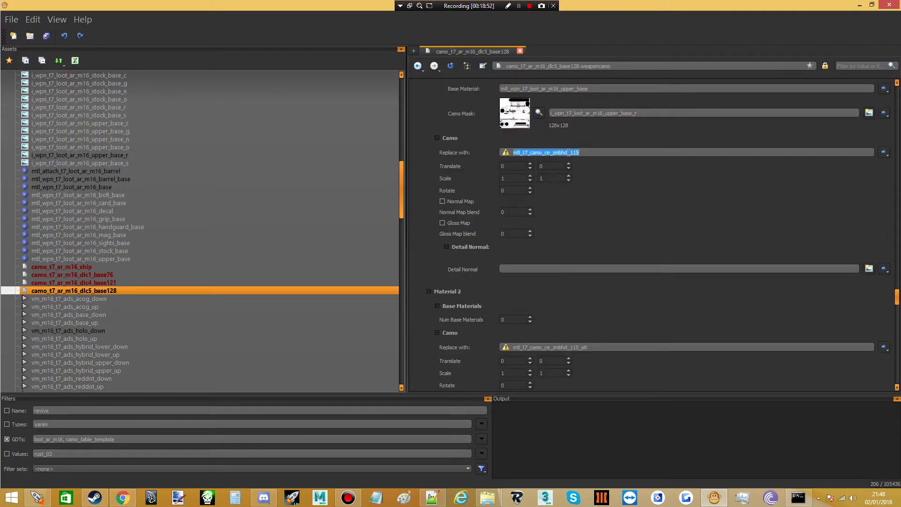
{"action": "double_click", "coordinate": [571, 152]}
{"action": "scroll", "coordinate": [619, 229], "scroll_direction": "down", "scroll_amount": 2}
{"action": "double_click", "coordinate": [581, 231]}
{"action": "scroll", "coordinate": [604, 194], "scroll_direction": "up", "scroll_amount": 2}
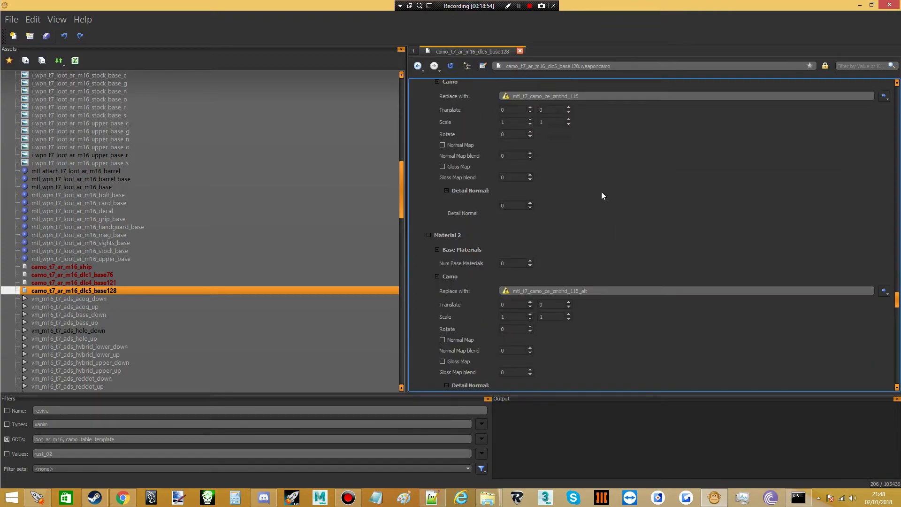
{"action": "double_click", "coordinate": [554, 152]}
{"action": "scroll", "coordinate": [638, 204], "scroll_direction": "down", "scroll_amount": 2}
{"action": "double_click", "coordinate": [526, 237]}
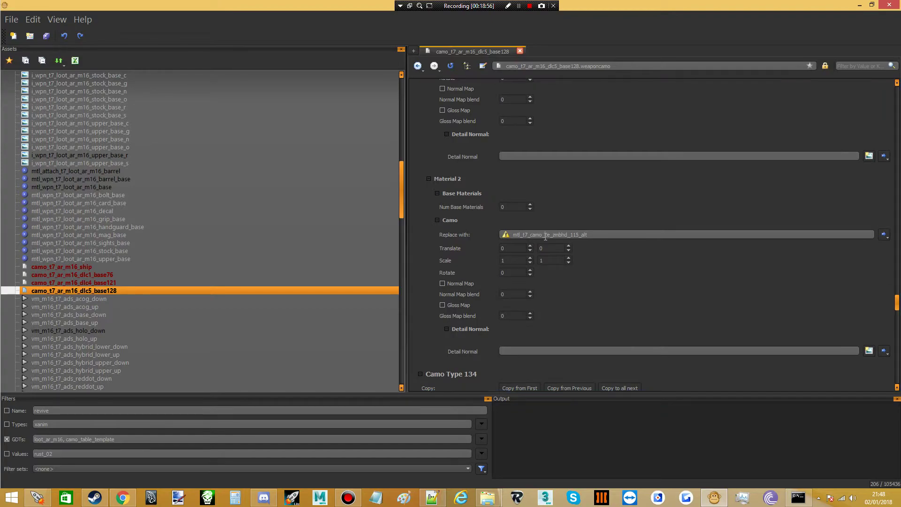
{"action": "scroll", "coordinate": [583, 196], "scroll_direction": "up", "scroll_amount": 1}
{"action": "scroll", "coordinate": [563, 178], "scroll_direction": "up", "scroll_amount": 2}
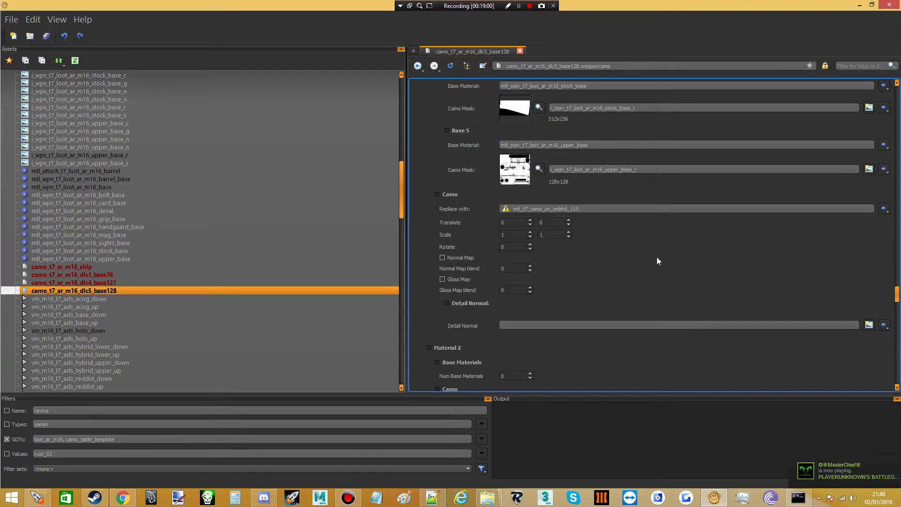
{"action": "scroll", "coordinate": [657, 258], "scroll_direction": "down", "scroll_amount": 1}
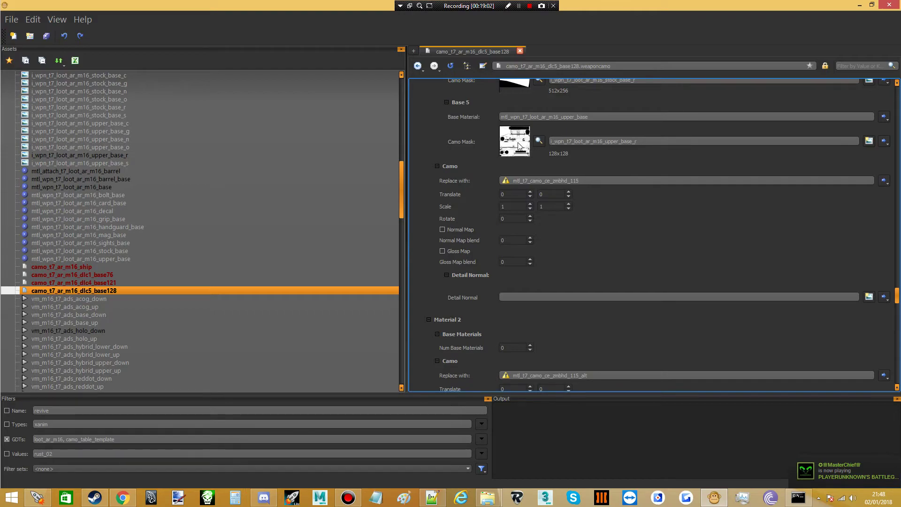
{"action": "scroll", "coordinate": [604, 259], "scroll_direction": "down", "scroll_amount": 3}
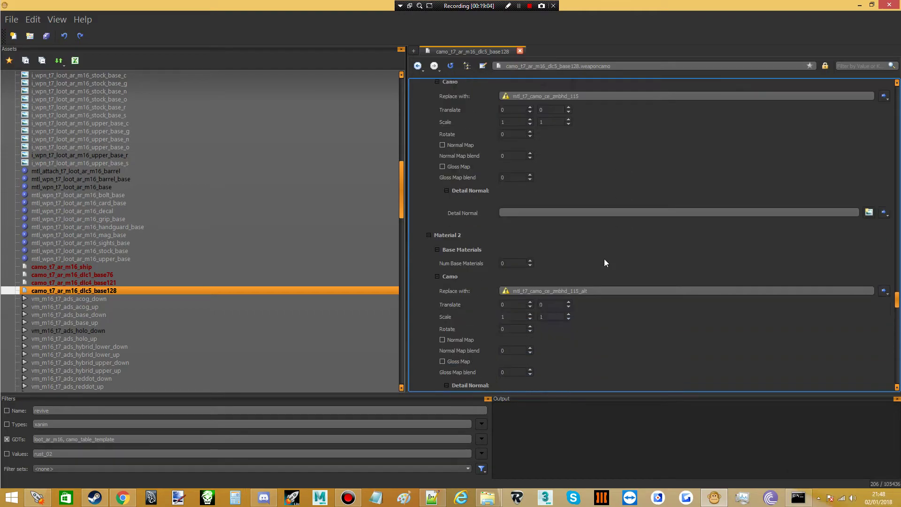
- Look through Camo Types 133 back to 128 to verify their base materials, masks and replacement camos
{"action": "scroll", "coordinate": [590, 228], "scroll_direction": "up", "scroll_amount": 3}
{"action": "scroll", "coordinate": [595, 227], "scroll_direction": "up", "scroll_amount": 6}
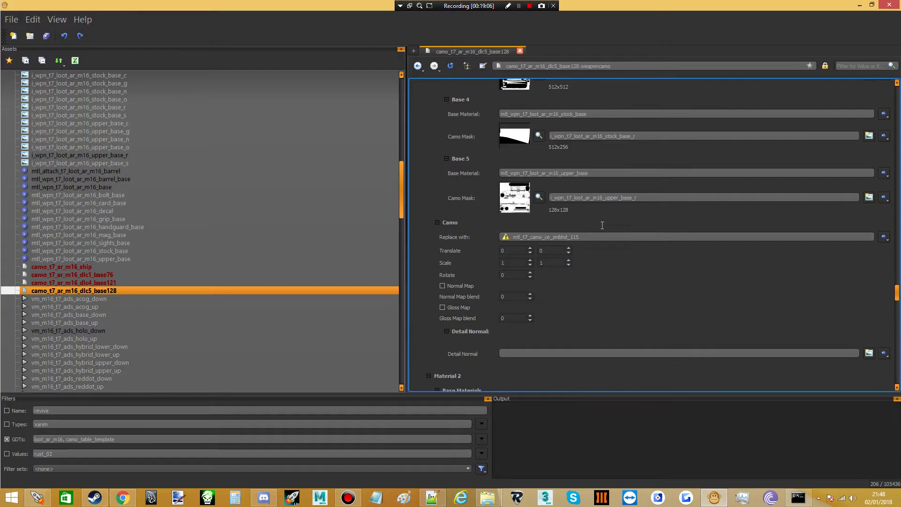
{"action": "scroll", "coordinate": [608, 203], "scroll_direction": "up", "scroll_amount": 4}
{"action": "scroll", "coordinate": [607, 203], "scroll_direction": "down", "scroll_amount": 6}
{"action": "scroll", "coordinate": [606, 201], "scroll_direction": "up", "scroll_amount": 6}
{"action": "scroll", "coordinate": [615, 193], "scroll_direction": "down", "scroll_amount": 12}
{"action": "scroll", "coordinate": [616, 192], "scroll_direction": "down", "scroll_amount": 4}
{"action": "scroll", "coordinate": [617, 191], "scroll_direction": "up", "scroll_amount": 12}
{"action": "scroll", "coordinate": [619, 194], "scroll_direction": "up", "scroll_amount": 5}
{"action": "scroll", "coordinate": [619, 194], "scroll_direction": "down", "scroll_amount": 16}
{"action": "scroll", "coordinate": [619, 195], "scroll_direction": "up", "scroll_amount": 6}
{"action": "scroll", "coordinate": [619, 194], "scroll_direction": "up", "scroll_amount": 6}
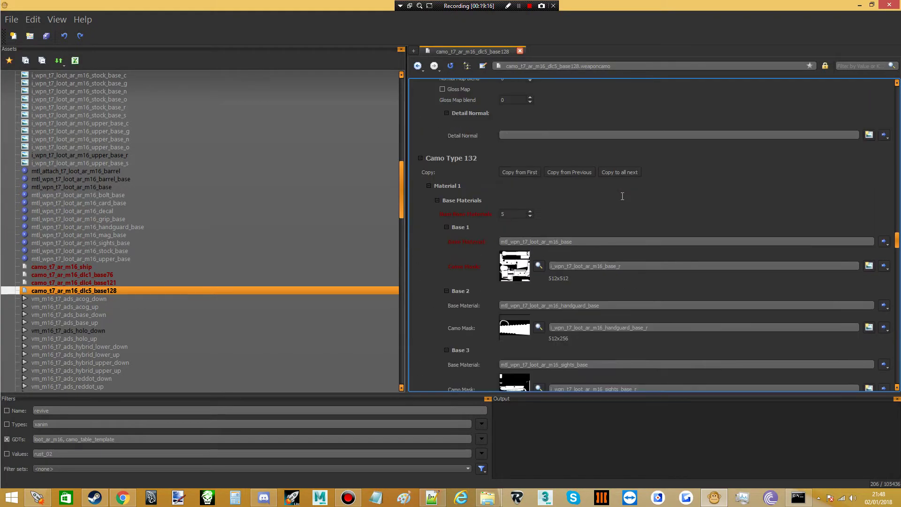
{"action": "scroll", "coordinate": [622, 197], "scroll_direction": "down", "scroll_amount": 18}
{"action": "scroll", "coordinate": [625, 202], "scroll_direction": "up", "scroll_amount": 14}
{"action": "scroll", "coordinate": [625, 207], "scroll_direction": "down", "scroll_amount": 4}
{"action": "scroll", "coordinate": [625, 212], "scroll_direction": "down", "scroll_amount": 15}
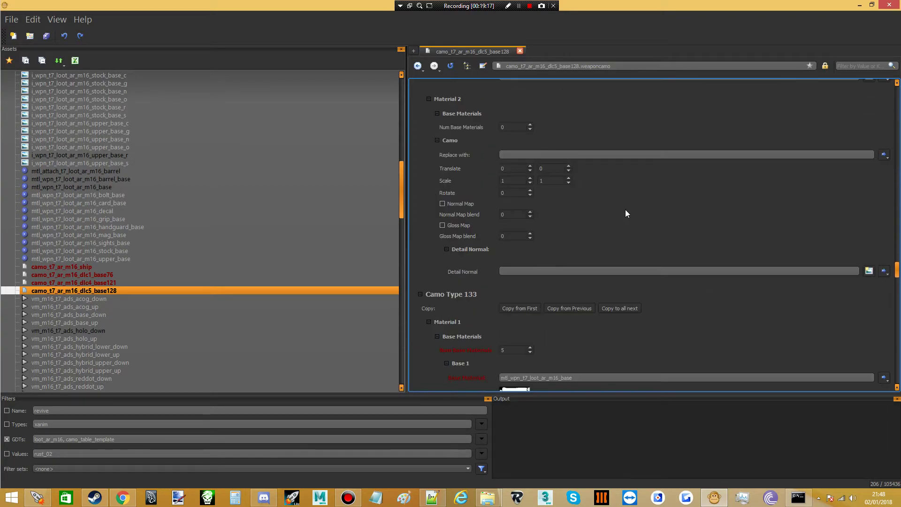
{"action": "scroll", "coordinate": [614, 187], "scroll_direction": "up", "scroll_amount": 15}
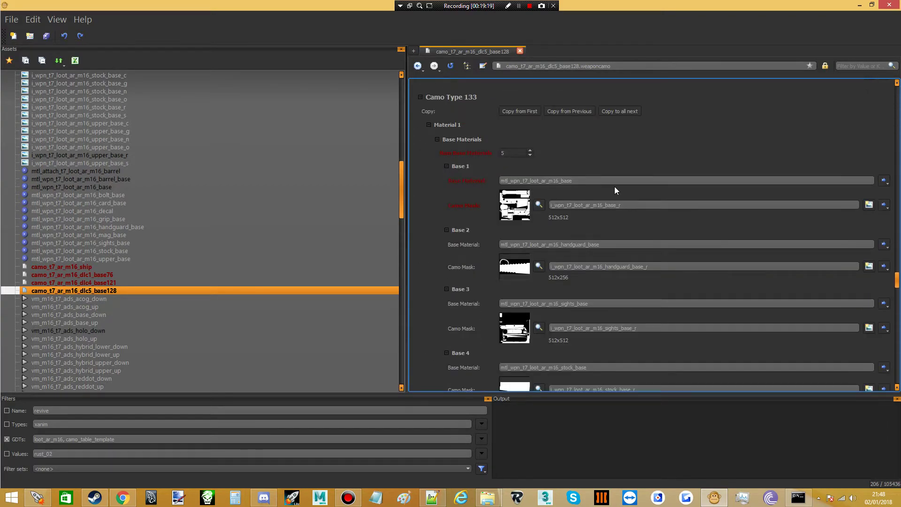
{"action": "scroll", "coordinate": [613, 182], "scroll_direction": "down", "scroll_amount": 6}
{"action": "scroll", "coordinate": [616, 184], "scroll_direction": "up", "scroll_amount": 6}
{"action": "scroll", "coordinate": [616, 185], "scroll_direction": "up", "scroll_amount": 20}
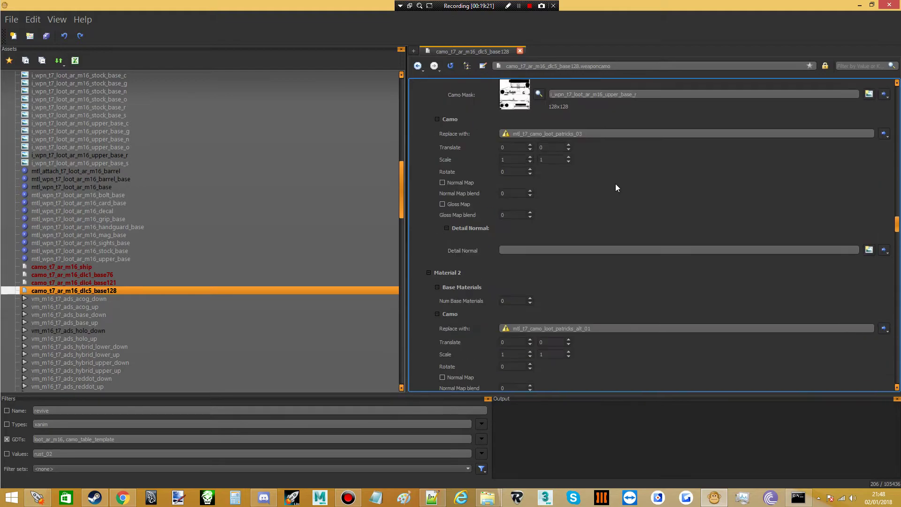
{"action": "scroll", "coordinate": [625, 162], "scroll_direction": "up", "scroll_amount": 20}
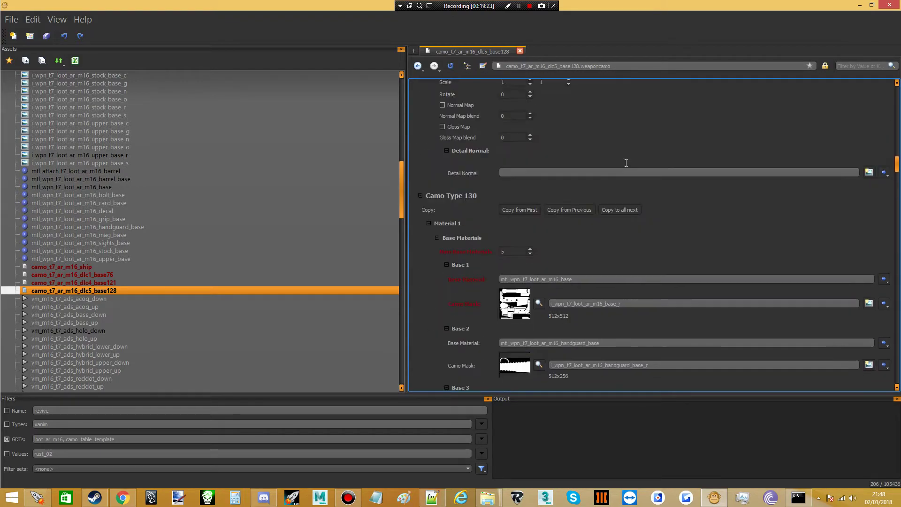
{"action": "scroll", "coordinate": [622, 158], "scroll_direction": "up", "scroll_amount": 10}
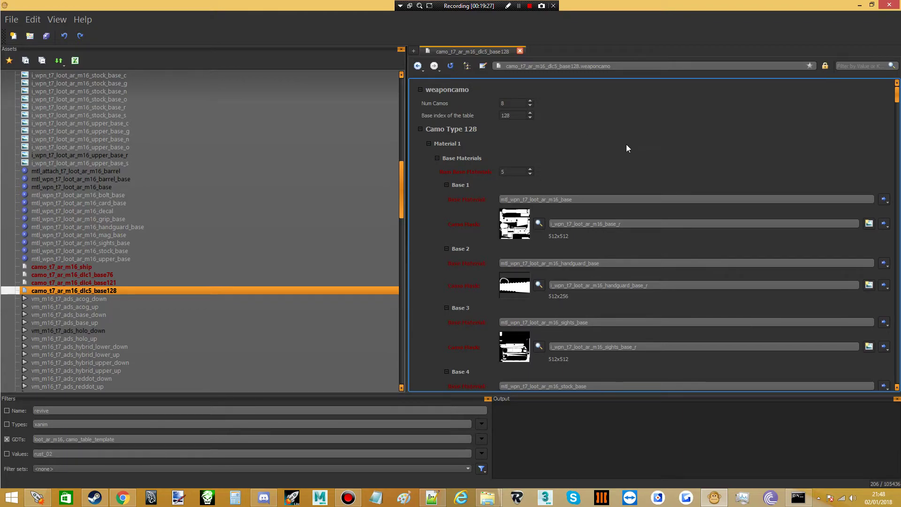
- Copy the camo_t7_template_custom_base136 asset and check its number of camos and base table index
{"action": "scroll", "coordinate": [65, 273], "scroll_direction": "up", "scroll_amount": 20}
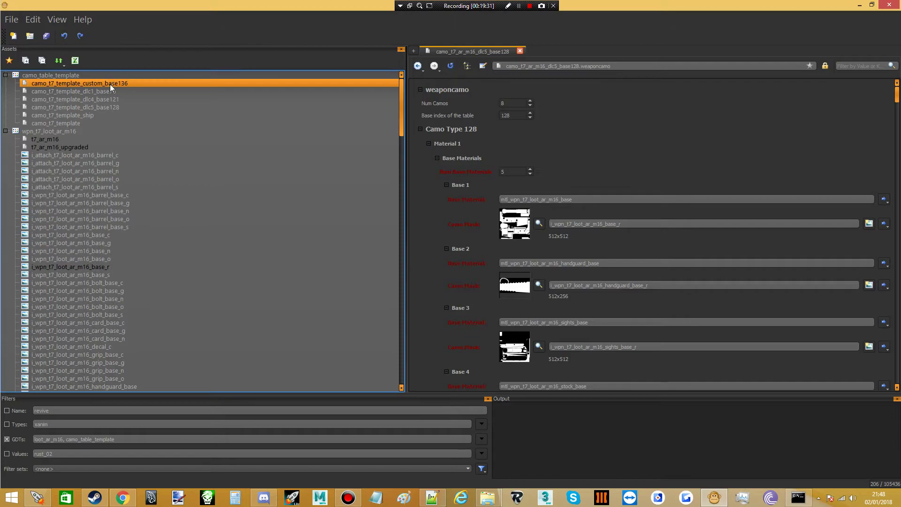
{"action": "right_click", "coordinate": [109, 83]}
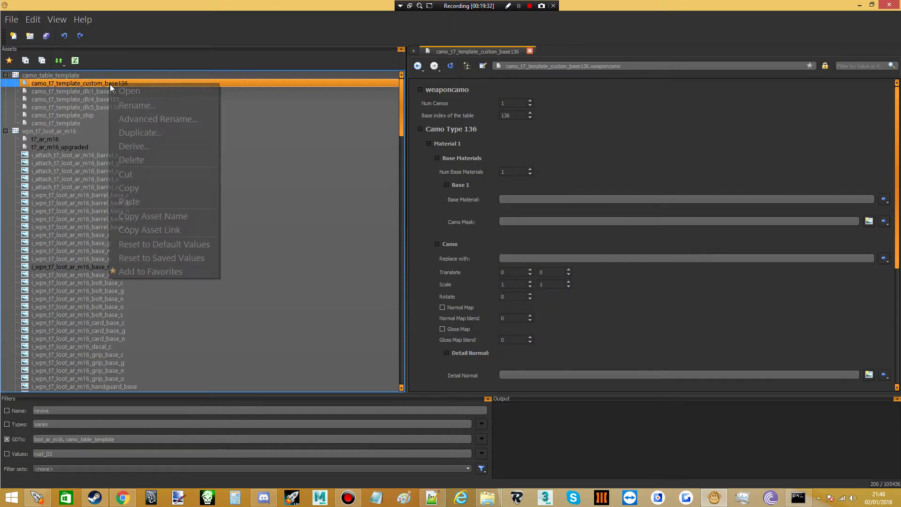
{"action": "left_click", "coordinate": [145, 188]}
{"action": "left_click", "coordinate": [488, 105]}
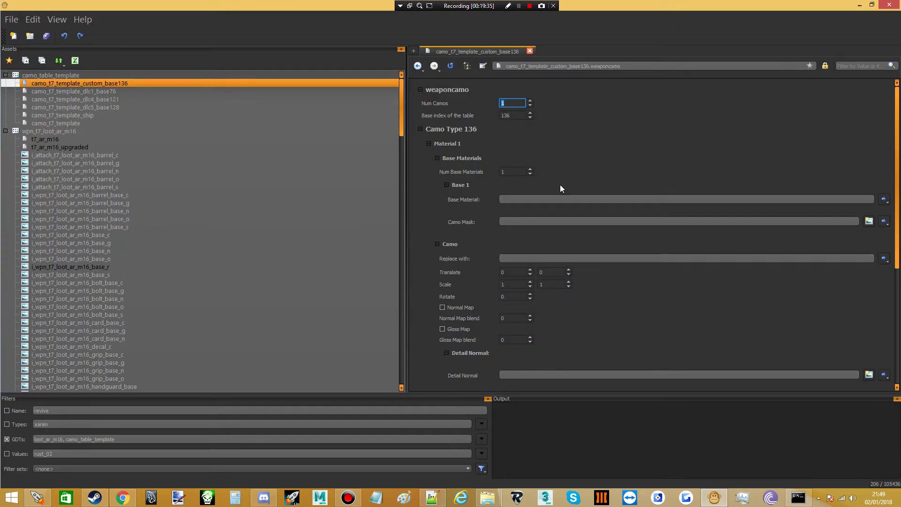
{"action": "left_click", "coordinate": [589, 153]}
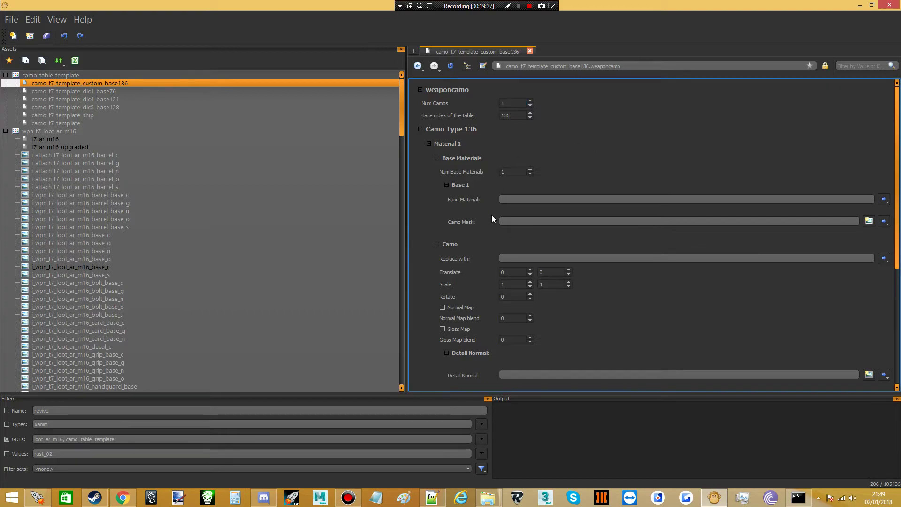
{"action": "left_click", "coordinate": [512, 115]}
{"action": "left_click", "coordinate": [602, 133]}
- Switch to Notepad++ and set level.pack_a_punch_camo_index to 136 in main() of zm_testbed.gsc
{"action": "left_click", "coordinate": [461, 497]}
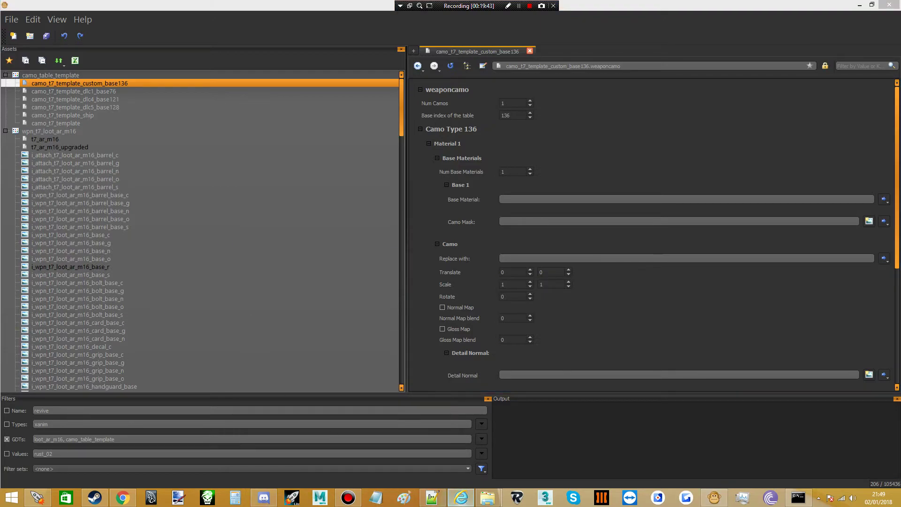
{"action": "left_click", "coordinate": [432, 497]}
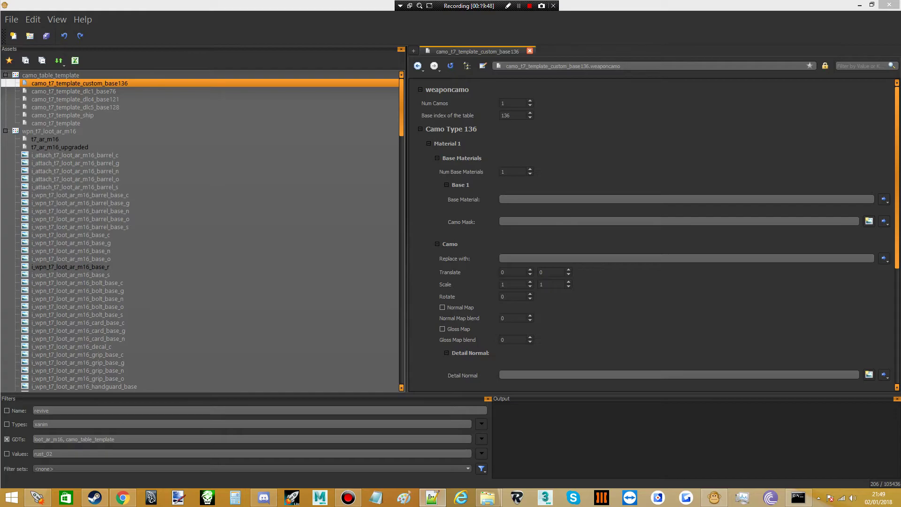
{"action": "left_click", "coordinate": [432, 497]}
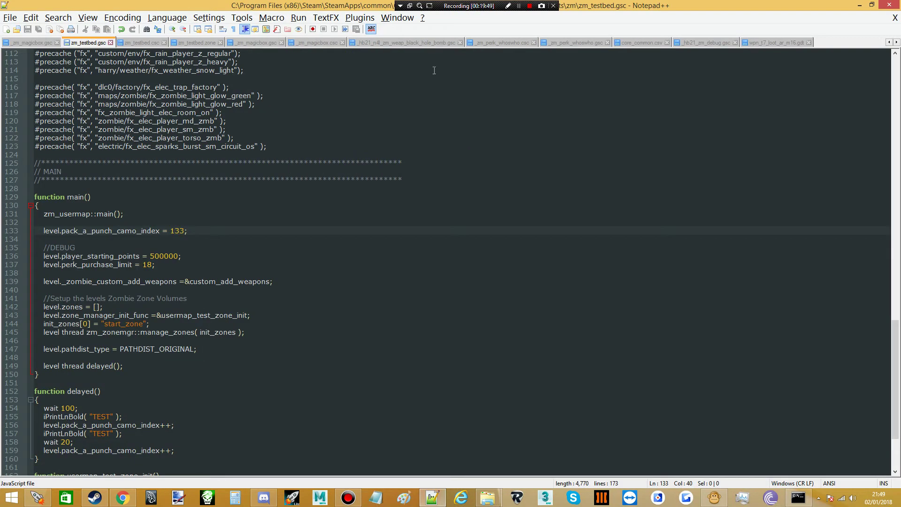
{"action": "double_click", "coordinate": [177, 231]}
{"action": "type", "text": "136"}
{"action": "key", "text": "Down"}
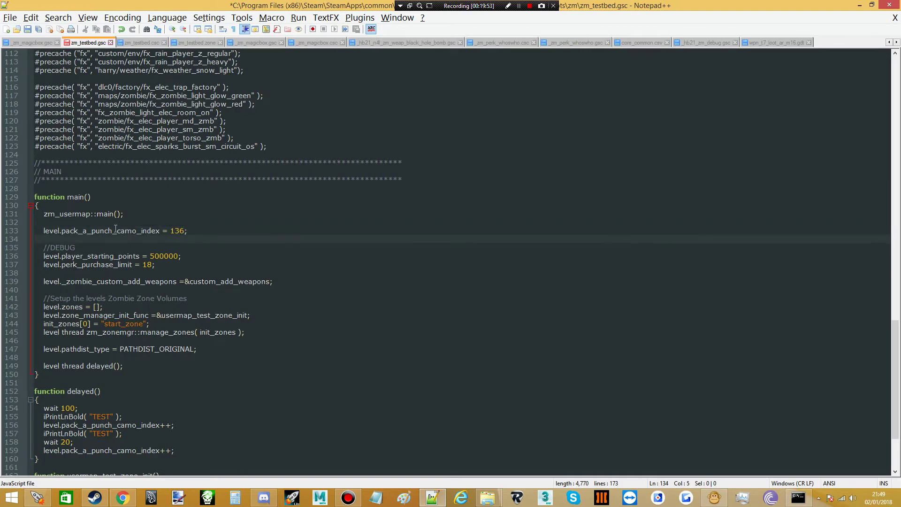
{"action": "left_click", "coordinate": [857, 6]}
- Back in the asset editor, set Material 1's number of base materials to 5 in Camo Type 136
{"action": "left_click", "coordinate": [526, 198]}
{"action": "left_click_drag", "start_coordinate": [515, 172], "coordinate": [372, 196]}
{"action": "type", "text": "5"}
{"action": "key", "text": "Return"}
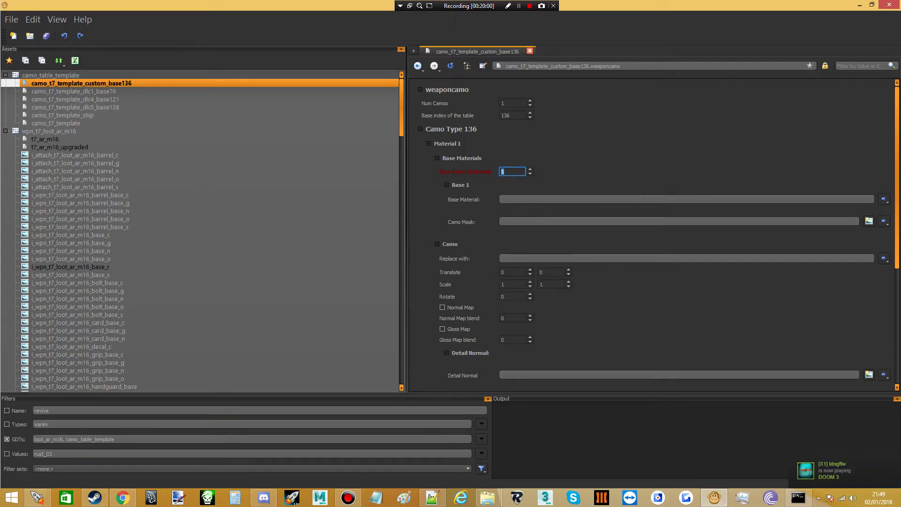
- Set the Base 1 material of Camo Type 136 to mtl_wpn_t7_loot_ar_m16_base and Base 2 to mtl_wpn_t7_loot_ar_m16_handguard_base
{"action": "left_click", "coordinate": [432, 498]}
{"action": "left_click_drag", "start_coordinate": [347, 6], "coordinate": [900, 188]}
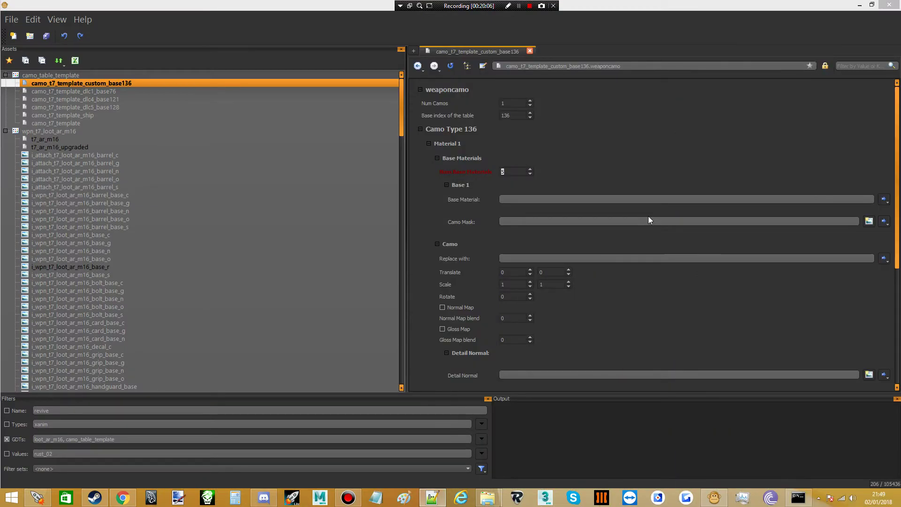
{"action": "left_click", "coordinate": [530, 199]}
{"action": "key", "text": "ctrl+v"}
{"action": "scroll", "coordinate": [610, 173], "scroll_direction": "down", "scroll_amount": 2}
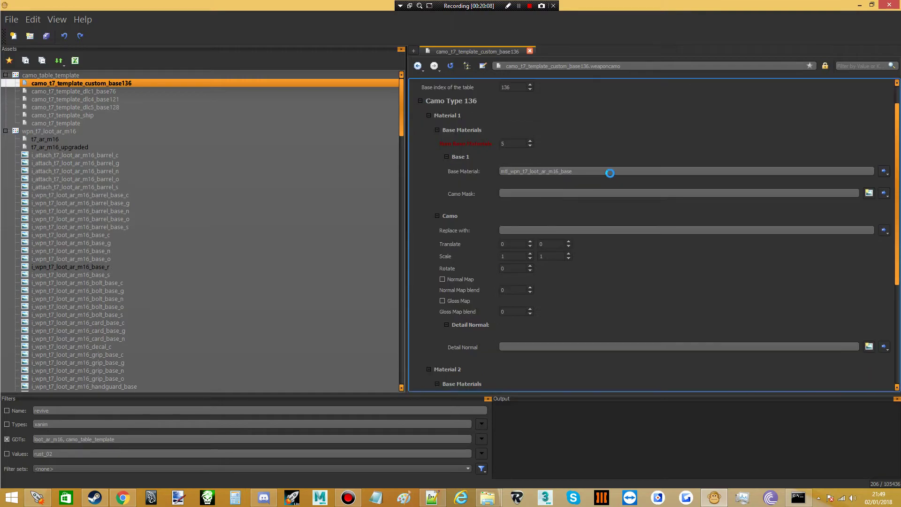
{"action": "key", "text": "Return"}
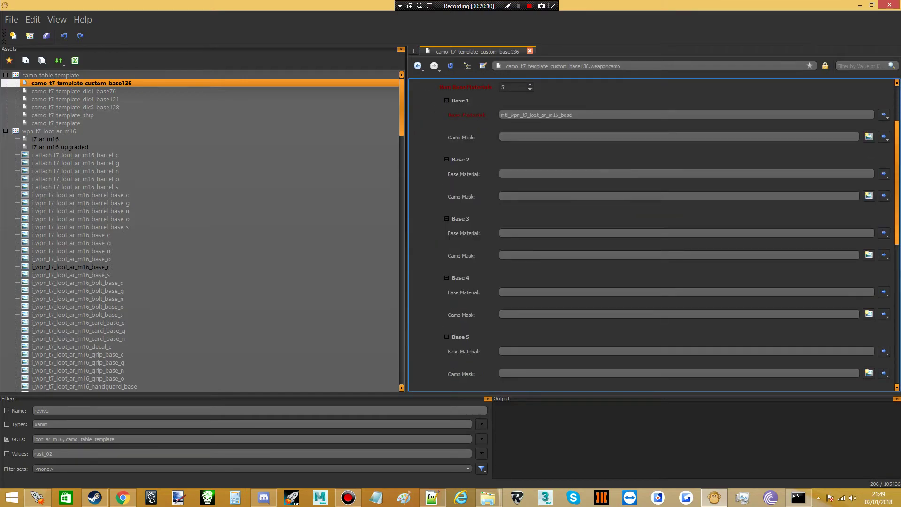
{"action": "left_click", "coordinate": [704, 174]}
{"action": "key", "text": "ctrl+v"}
{"action": "left_click", "coordinate": [431, 498]}
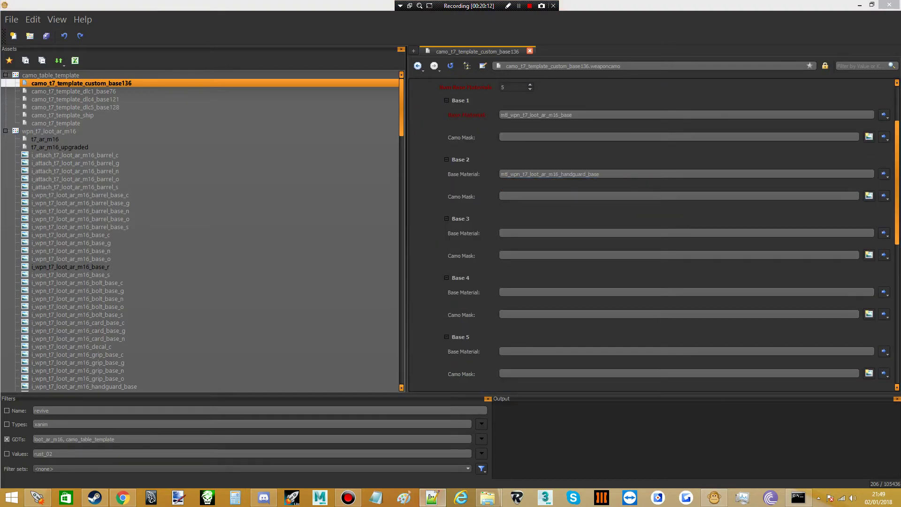
- Set the base materials to mtl_wpn_t7_loot_ar_m16_sights_base for Base 3, mtl_wpn_t7_loot_ar_m16_stock_base for Base 4 and mtl_wpn_t7_loot_ar_m16_upper_base for Base 5
{"action": "left_click", "coordinate": [592, 233]}
{"action": "key", "text": "ctrl+v"}
{"action": "left_click", "coordinate": [546, 293]}
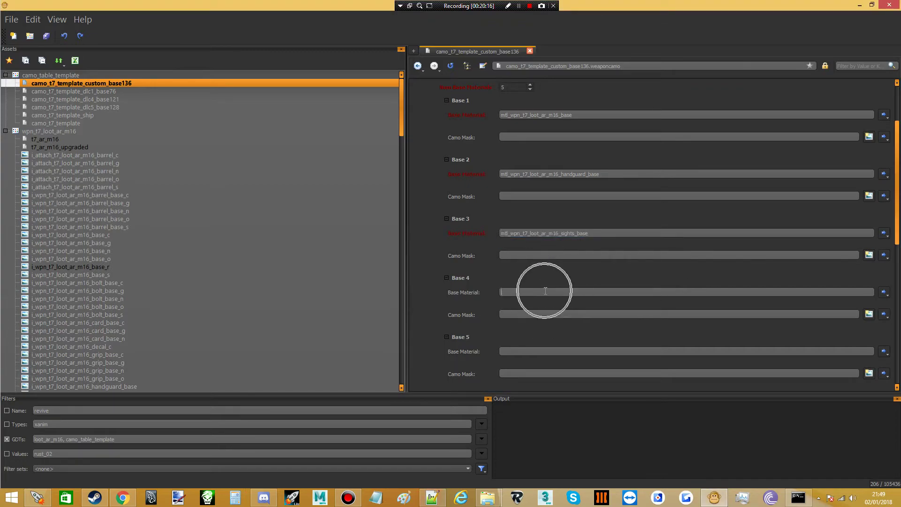
{"action": "key", "text": "ctrl+v"}
{"action": "left_click", "coordinate": [532, 351]}
{"action": "key", "text": "ctrl+v"}
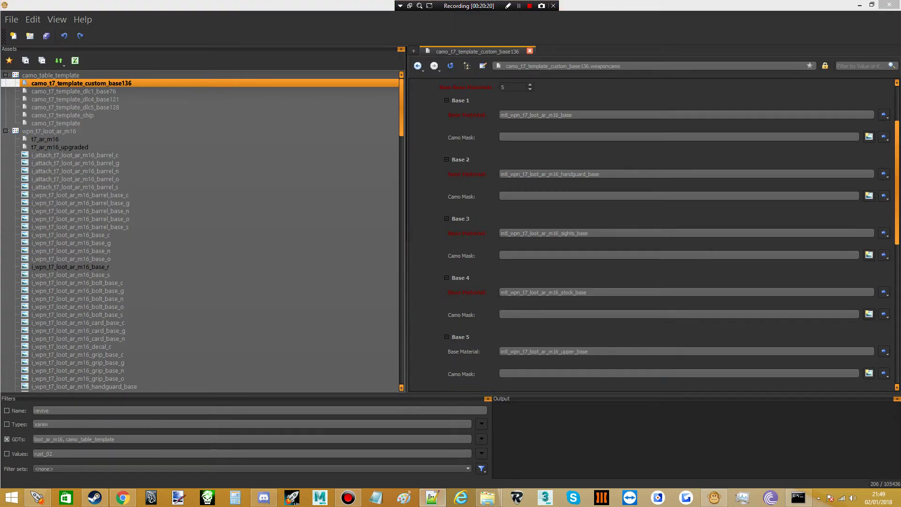
- Fill the camo masks of Base 1 to Base 5 with the M16 base, handguard, sights, stock and upper _base_r images in the custom base136 template
{"action": "left_click", "coordinate": [567, 138]}
{"action": "key", "text": "ctrl+v"}
{"action": "left_click", "coordinate": [610, 196]}
{"action": "key", "text": "ctrl+v"}
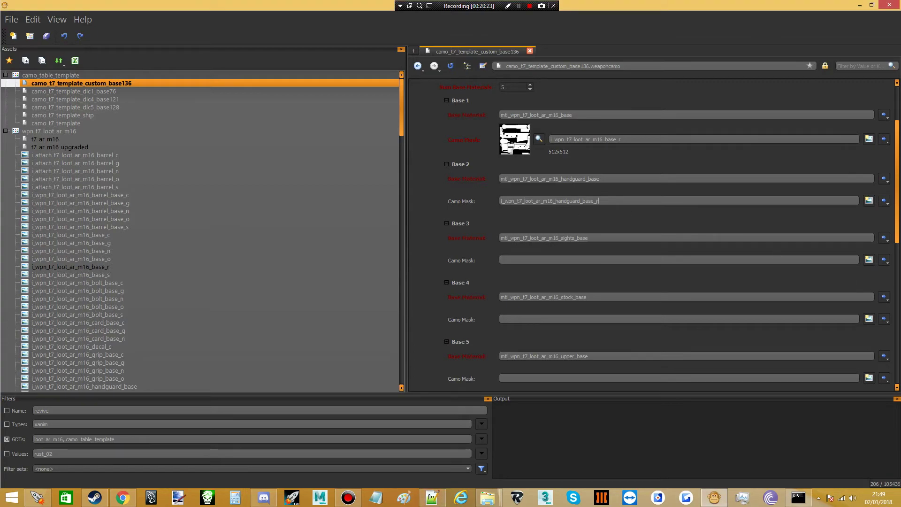
{"action": "left_click", "coordinate": [575, 258]}
{"action": "key", "text": "ctrl+v"}
{"action": "left_click", "coordinate": [564, 319]}
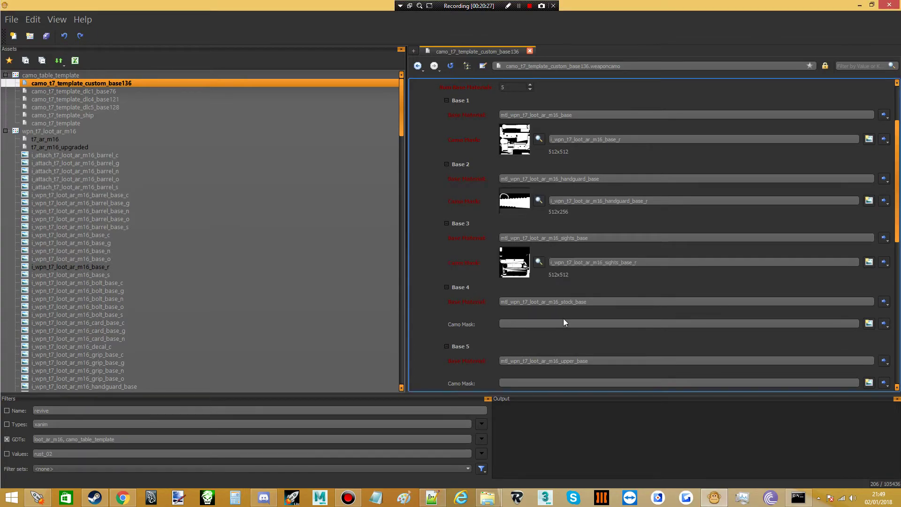
{"action": "key", "text": "ctrl+v"}
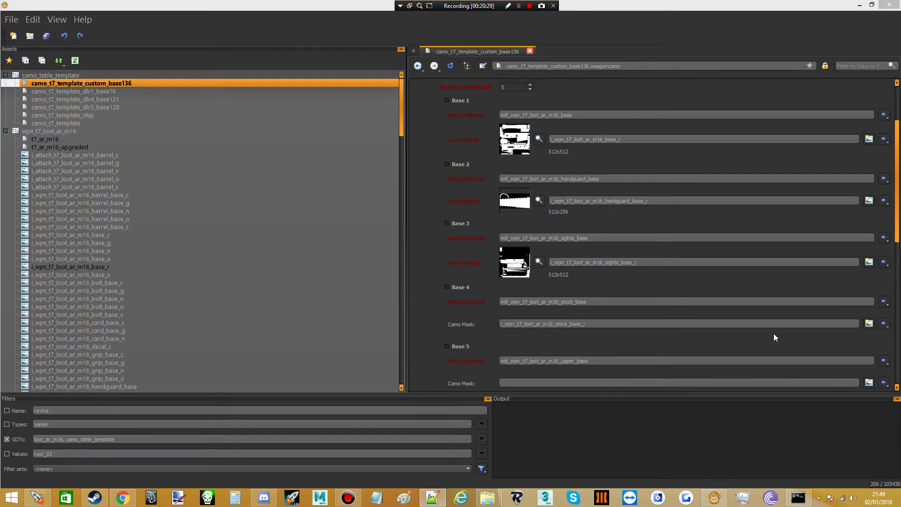
{"action": "left_click", "coordinate": [557, 385]}
{"action": "key", "text": "ctrl+v"}
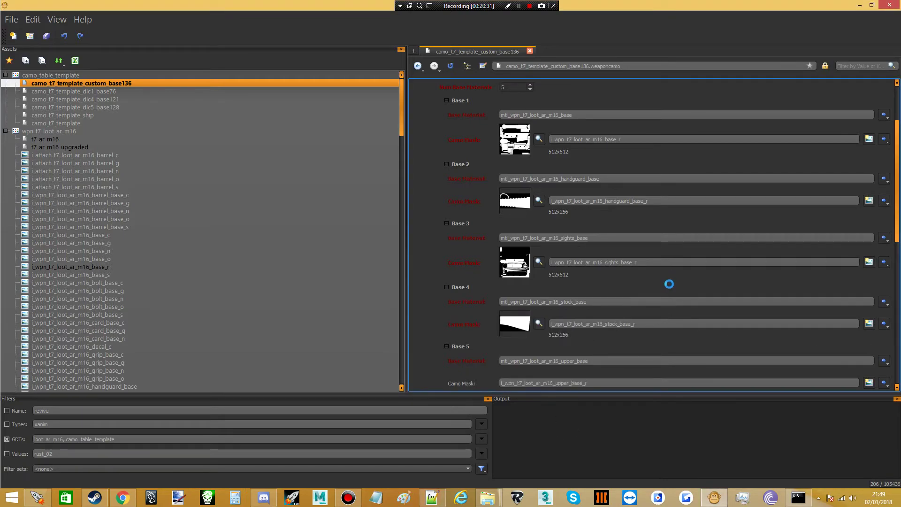
- Collapse Material 2, review the custom base136 template's entries, and check the camo tables listed in camo_t7_template
{"action": "scroll", "coordinate": [638, 297], "scroll_direction": "down", "scroll_amount": 10}
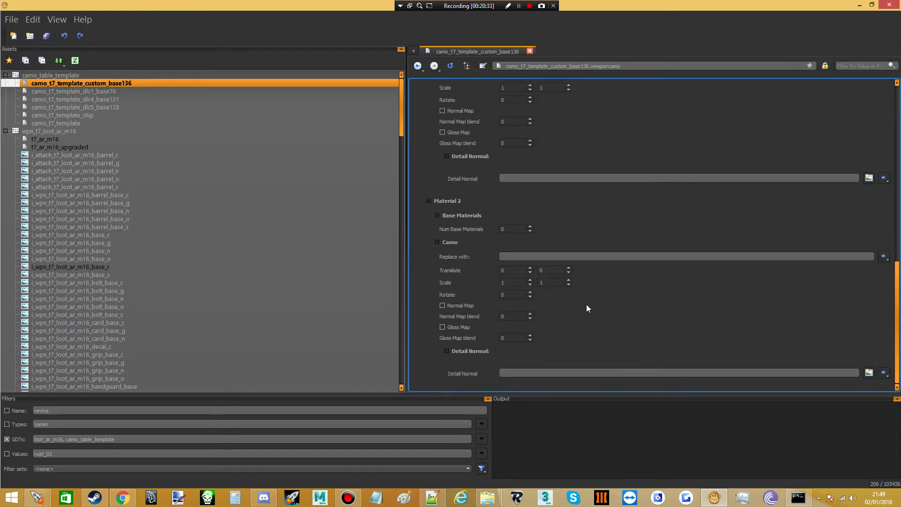
{"action": "left_click", "coordinate": [429, 201]}
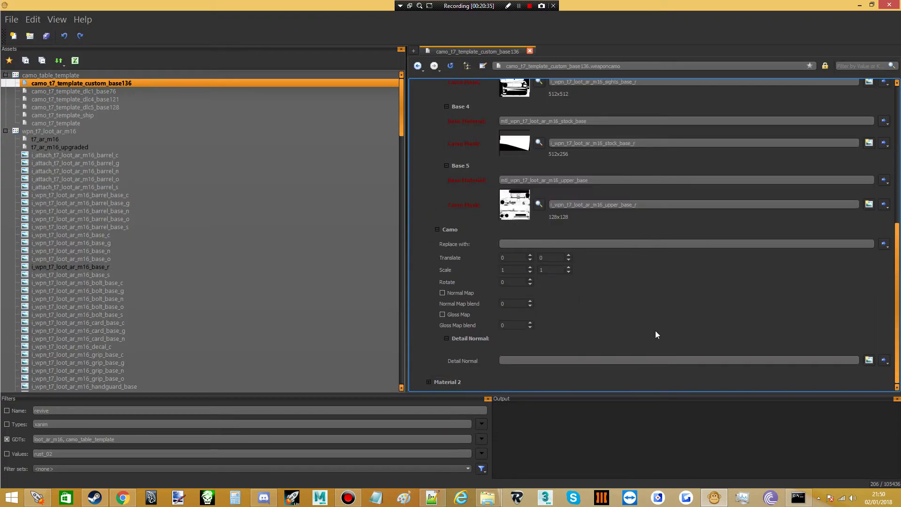
{"action": "scroll", "coordinate": [648, 282], "scroll_direction": "up", "scroll_amount": 10}
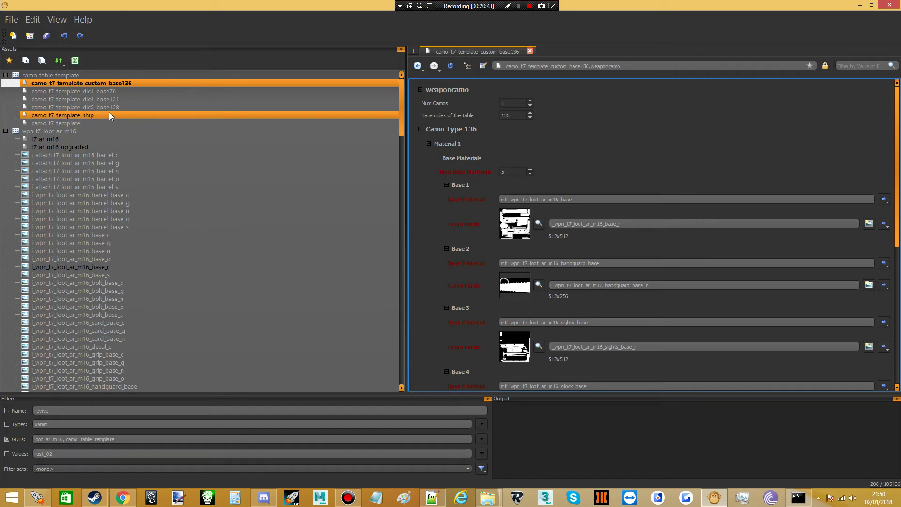
{"action": "left_click", "coordinate": [85, 123]}
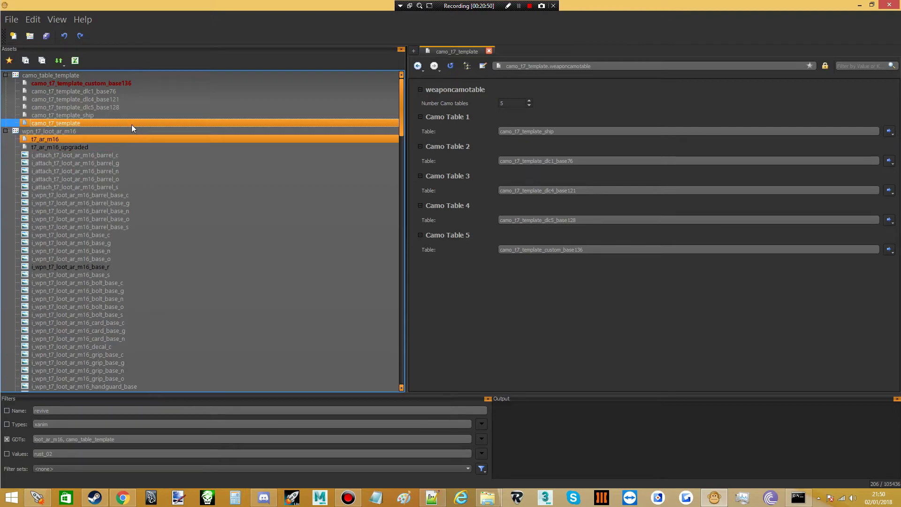
- Clear the base material and camo mask of Base 1 and Base 2 in camo_t7_template_custom_base136
{"action": "left_click", "coordinate": [116, 84]}
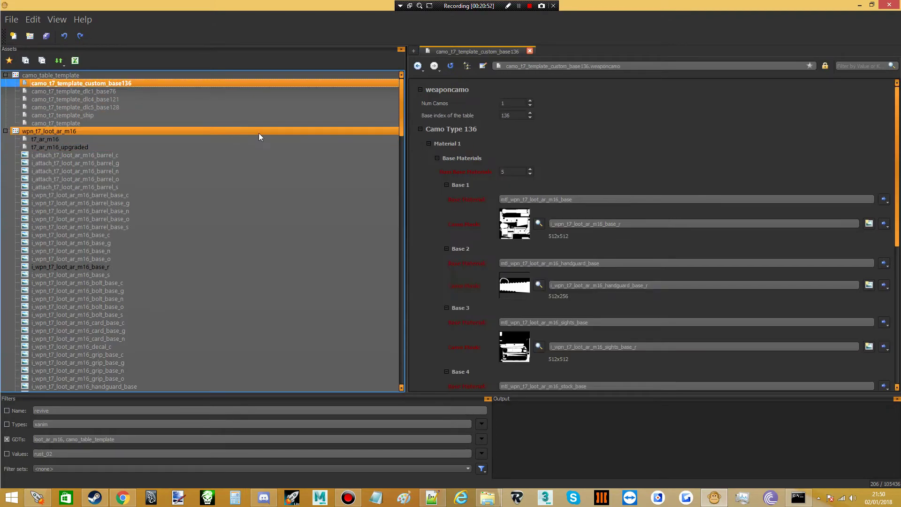
{"action": "double_click", "coordinate": [583, 199]}
{"action": "key", "text": "BackSpace"}
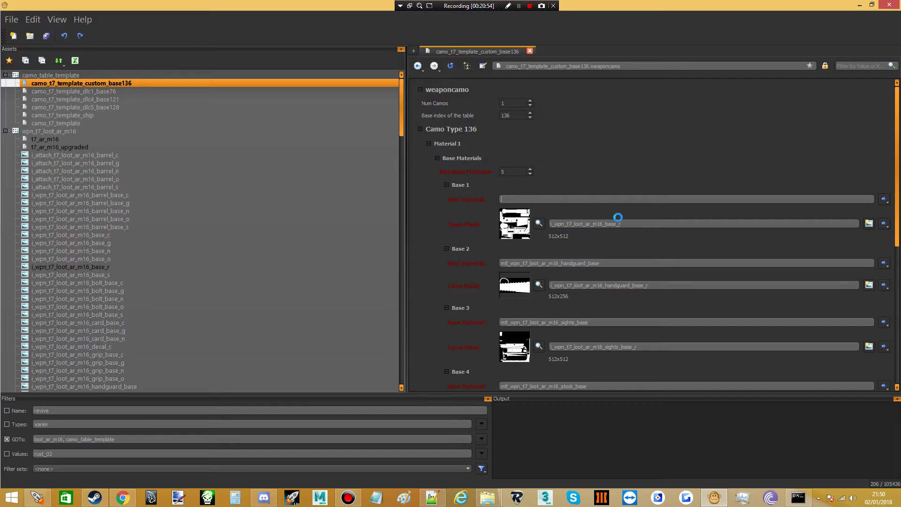
{"action": "double_click", "coordinate": [629, 224]}
{"action": "key", "text": "BackSpace"}
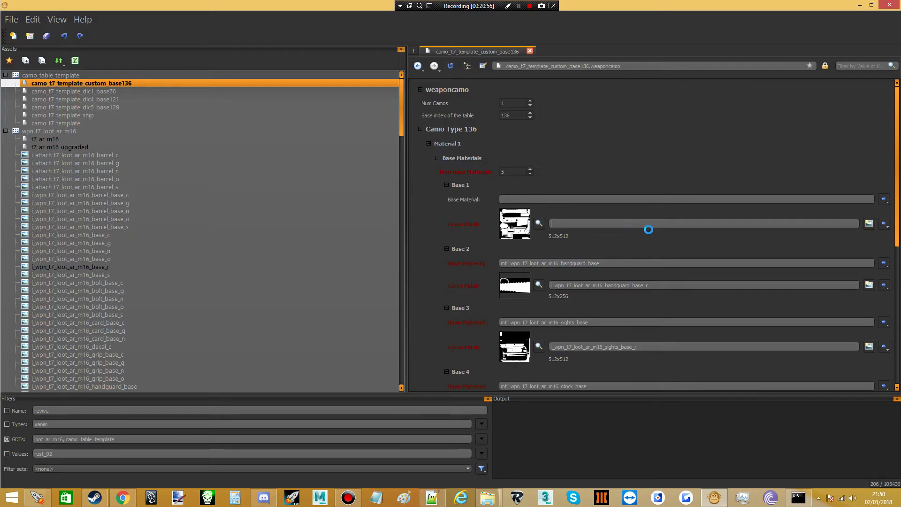
{"action": "double_click", "coordinate": [610, 259]}
{"action": "key", "text": "BackSpace"}
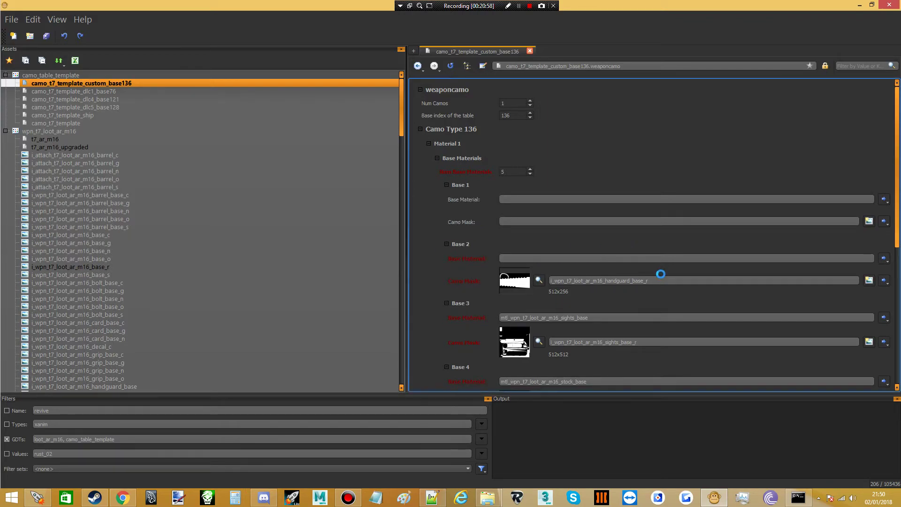
{"action": "double_click", "coordinate": [657, 280]}
{"action": "key", "text": "BackSpace"}
- Clear the base materials and camo masks of Base 3, Base 4 and Base 5 in the custom base136 template
{"action": "scroll", "coordinate": [618, 181], "scroll_direction": "down", "scroll_amount": 3}
{"action": "double_click", "coordinate": [604, 148]}
{"action": "key", "text": "BackSpace"}
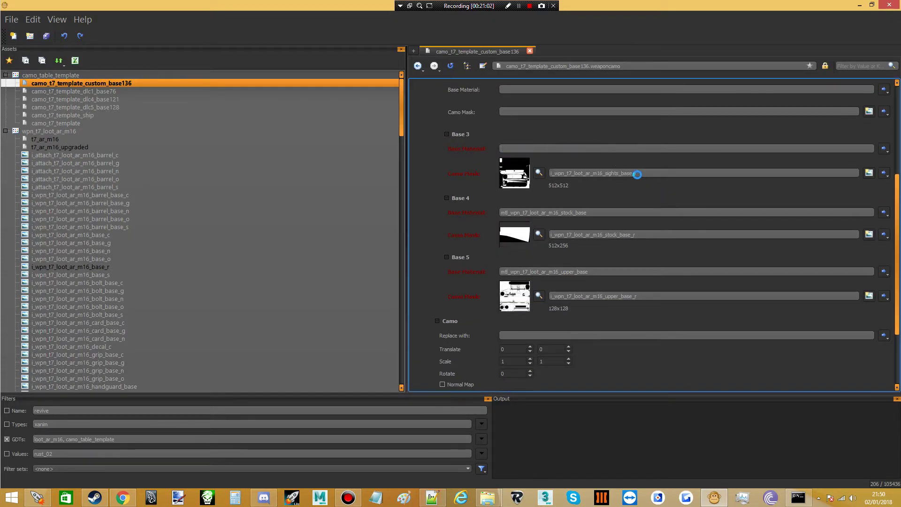
{"action": "double_click", "coordinate": [647, 173]}
{"action": "key", "text": "BackSpace"}
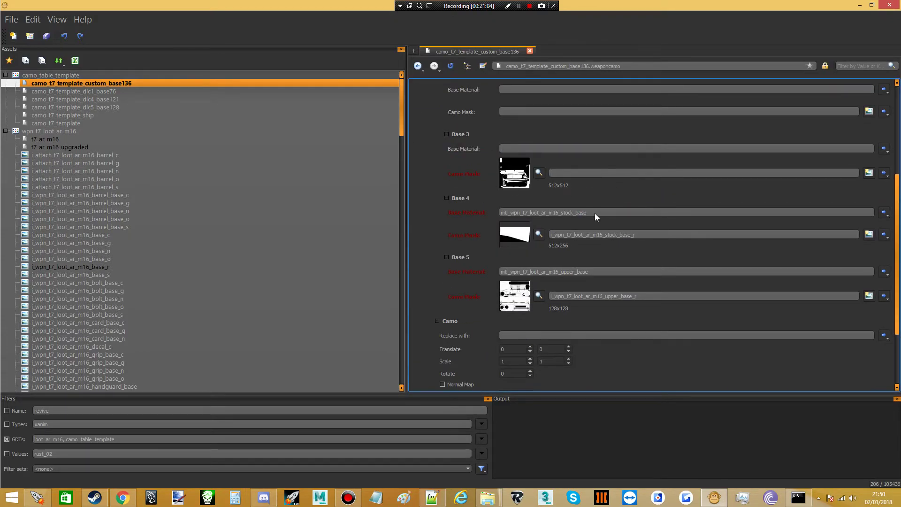
{"action": "double_click", "coordinate": [594, 210]}
{"action": "key", "text": "BackSpace"}
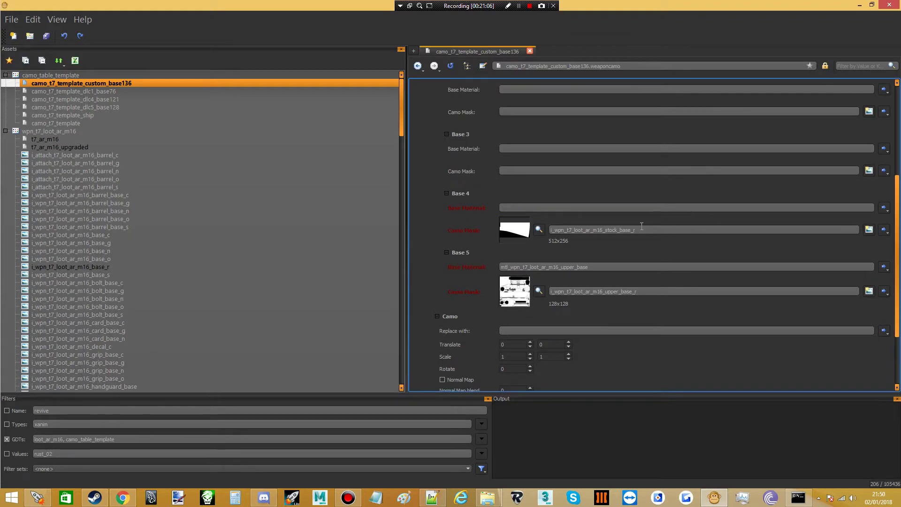
{"action": "double_click", "coordinate": [642, 229]}
{"action": "key", "text": "BackSpace"}
{"action": "double_click", "coordinate": [598, 266]}
{"action": "key", "text": "BackSpace"}
{"action": "double_click", "coordinate": [642, 290]}
{"action": "key", "text": "BackSpace"}
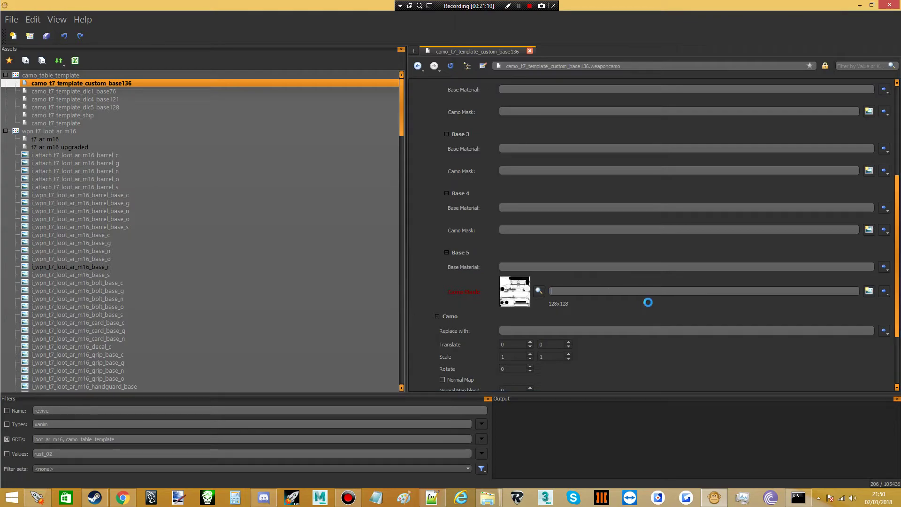
- Copy camo_t7_template_custom_base136 into the wpn_t7_loot_ar_m16 GDT under the name camo_t7_ar_m16_custom_base136
{"action": "right_click", "coordinate": [95, 82]}
{"action": "left_click", "coordinate": [110, 184]}
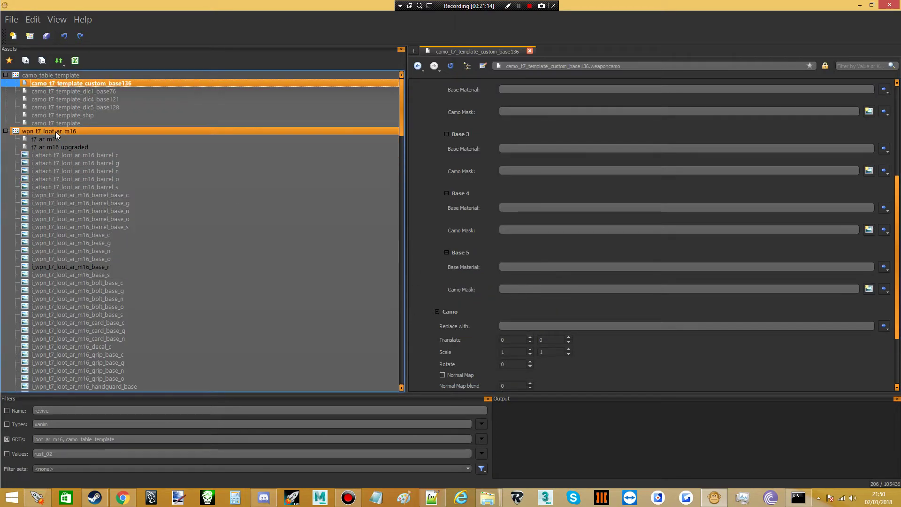
{"action": "left_click", "coordinate": [55, 131]}
{"action": "left_click", "coordinate": [94, 205]}
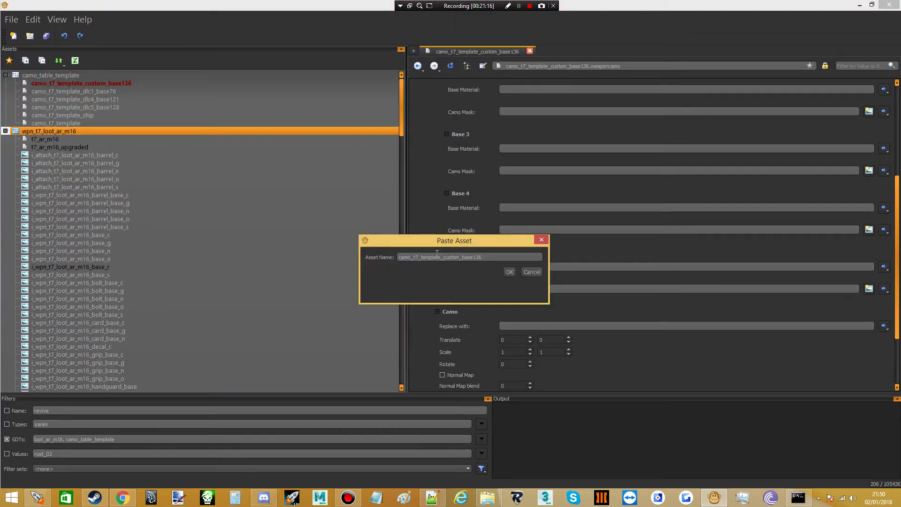
{"action": "key", "text": "shift+Left"}
{"action": "key", "text": "shift+Left"}
{"action": "key", "text": "shift+Left"}
{"action": "key", "text": "shift+Left"}
{"action": "key", "text": "shift+Left"}
{"action": "key", "text": "shift+Left"}
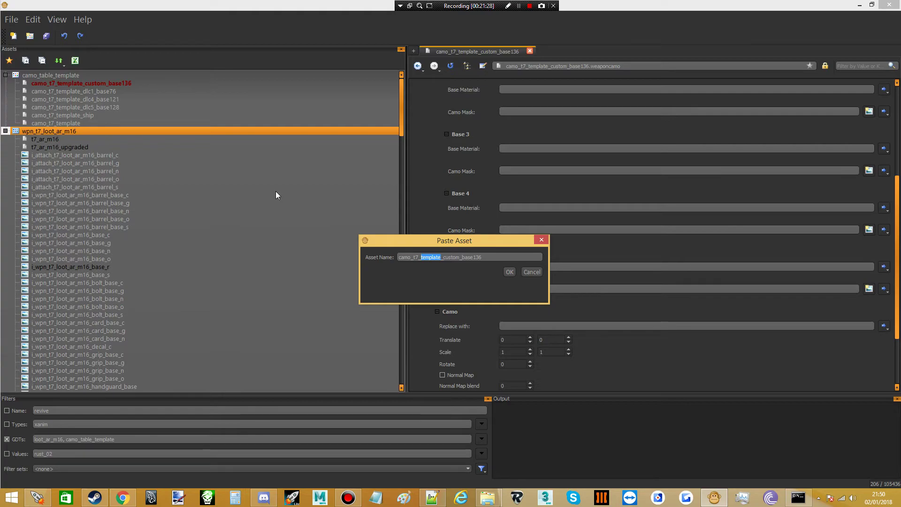
{"action": "type", "text": "ar_m16"}
{"action": "key", "text": "Return"}
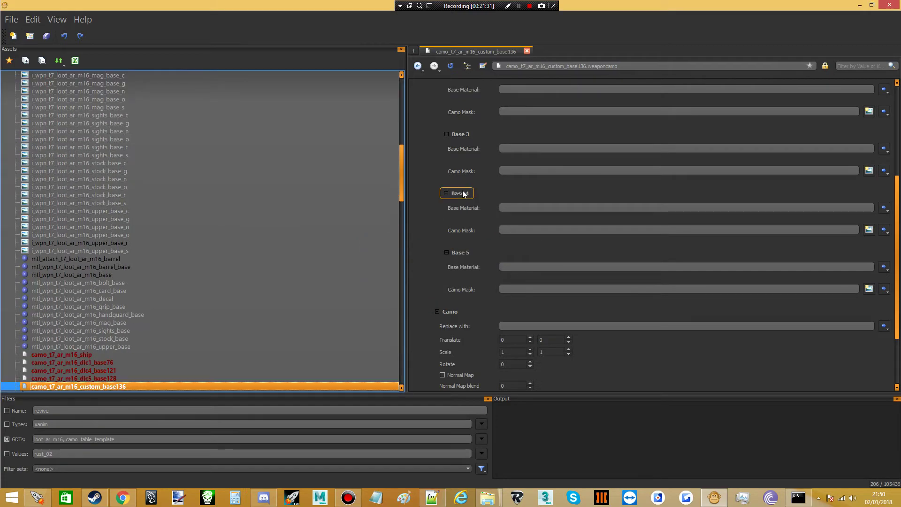
- In camo_t7_ar_m16_custom_base136, set Base 1's material to mtl_wpn_t7_loot_ar_m16_base and Base 2's to mtl_wpn_t7_loot_ar_m16_handguard_base
{"action": "scroll", "coordinate": [566, 196], "scroll_direction": "up", "scroll_amount": 2}
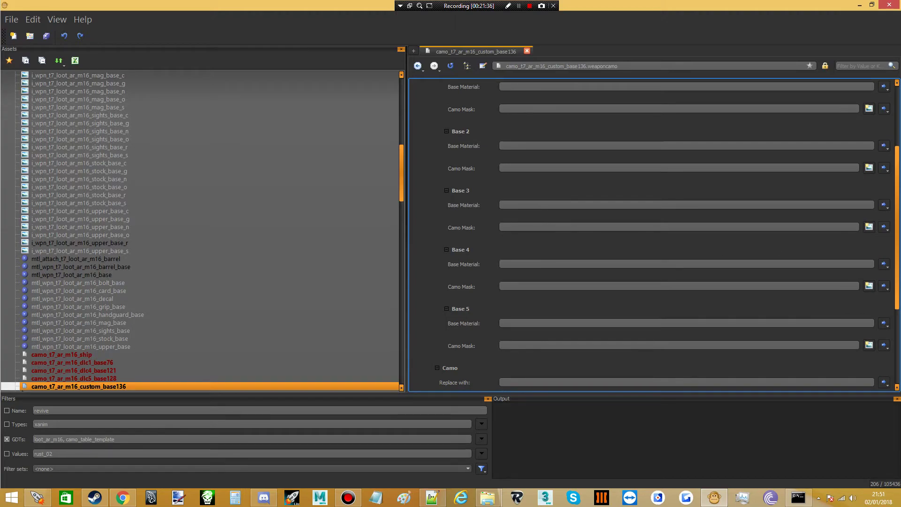
{"action": "left_click", "coordinate": [523, 86]}
{"action": "type", "text": "mtl_wpn_t7_loot_ar_m16_base"}
{"action": "key", "text": "alt+Tab"}
{"action": "left_click", "coordinate": [531, 145]}
{"action": "type", "text": "mtl_wpn_t7_loot_ar_m16_handguard_base"}
{"action": "key", "text": "alt+Tab"}
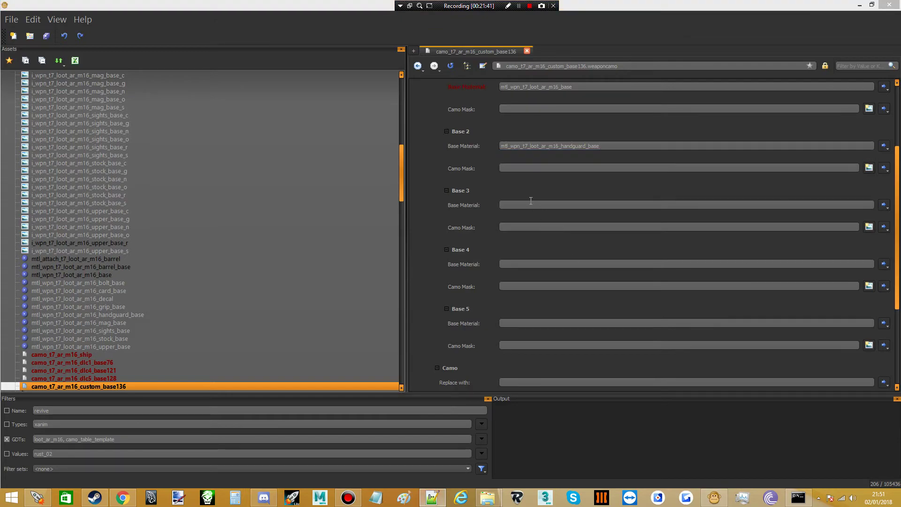
- Set the M16 copy's base materials to mtl_wpn_t7_loot_ar_m16_sights_base, mtl_wpn_t7_loot_ar_m16_stock_base and mtl_wpn_t7_loot_ar_m16_upper_base for Base 3, 4 and 5
{"action": "left_click", "coordinate": [530, 204]}
{"action": "type", "text": "mtl_wpn_t7_loot_ar_m16_sights_base"}
{"action": "key", "text": "alt+Tab"}
{"action": "left_click", "coordinate": [575, 261]}
{"action": "type", "text": "mtl_wpn_t7_loot_ar_m16_stock_base"}
{"action": "key", "text": "alt+Tab"}
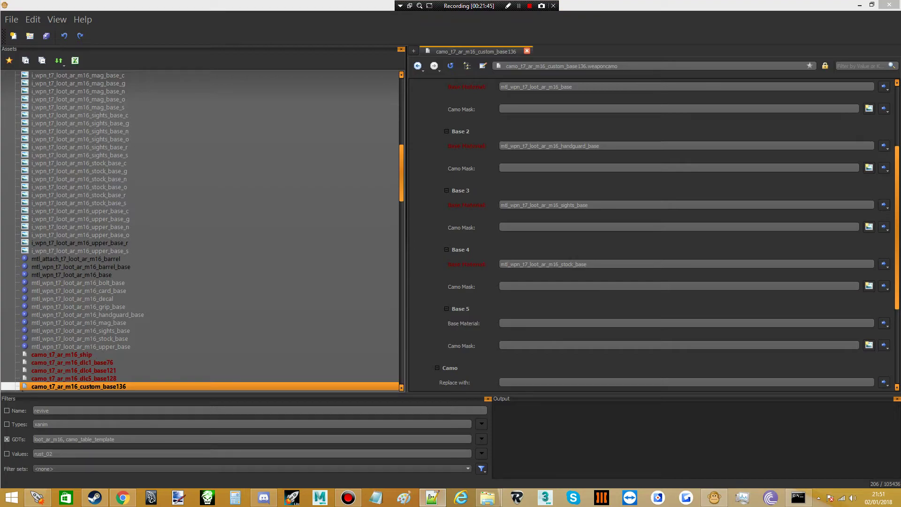
{"action": "left_click", "coordinate": [547, 323]}
{"action": "type", "text": "mtl_wpn_t7_loot_ar_m16_upper_base"}
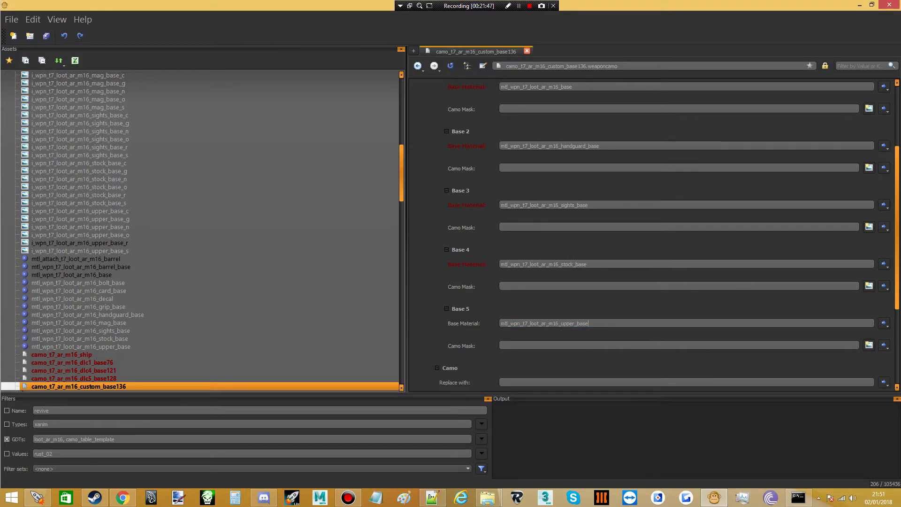
- Set the camo mask of Base 1 to i_wpn_t7_loot_ar_m16_base_r and of Base 2 to i_wpn_t7_loot_ar_m16_handguard_base_r
{"action": "key", "text": "alt+Tab"}
{"action": "left_click", "coordinate": [539, 109]}
{"action": "type", "text": "i_wpn_t7_loot_ar_m16_base_r"}
{"action": "key", "text": "alt+Tab"}
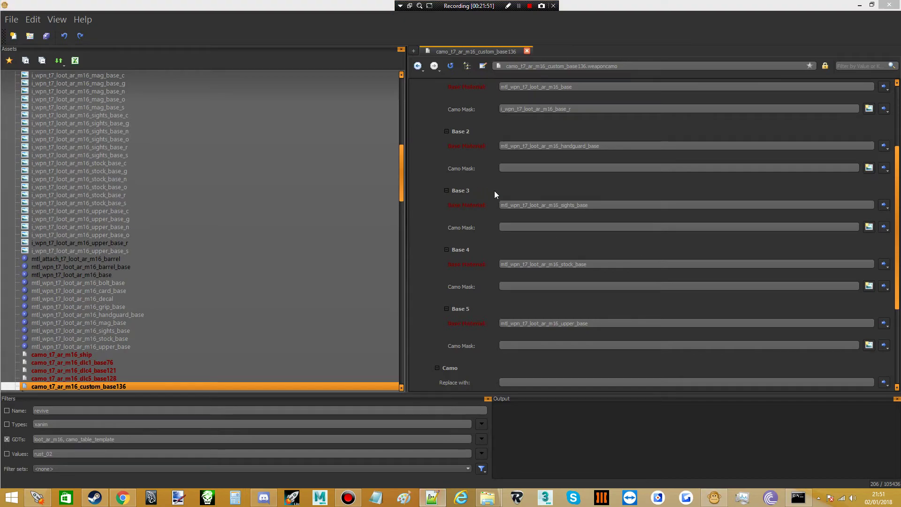
{"action": "key", "text": "alt+Tab"}
{"action": "left_click", "coordinate": [520, 168]}
{"action": "type", "text": "i_wpn_t7_loot_ar_m16_handguard_base_r"}
{"action": "key", "text": "alt+Tab"}
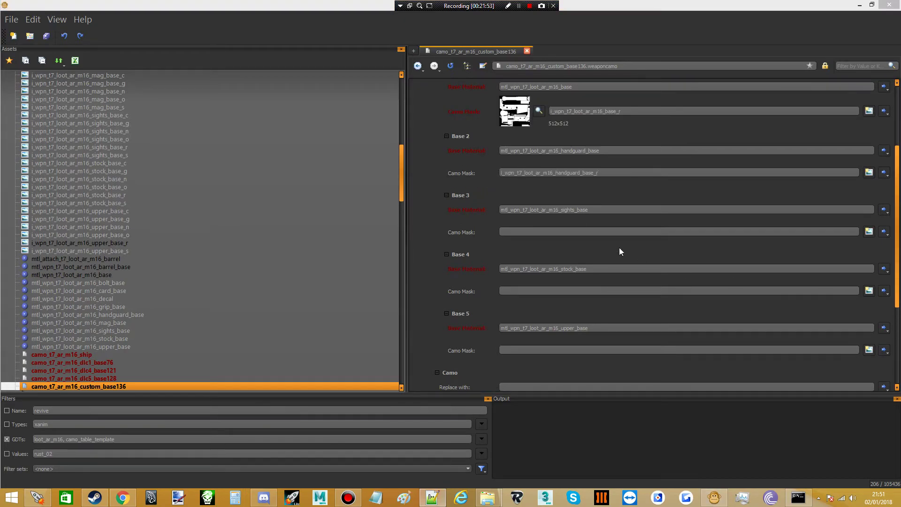
- Set the camo masks to i_wpn_t7_loot_ar_m16_sights_base_r for Base 3, i_wpn_t7_loot_ar_m16_stock_base_r for Base 4 and i_wpn_t7_loot_ar_m16_upper_base_r for Base 5
{"action": "key", "text": "alt+Tab"}
{"action": "left_click", "coordinate": [619, 231]}
{"action": "type", "text": "i_wpn_t7_loot_ar_m16_sights_base_r"}
{"action": "key", "text": "alt+Tab"}
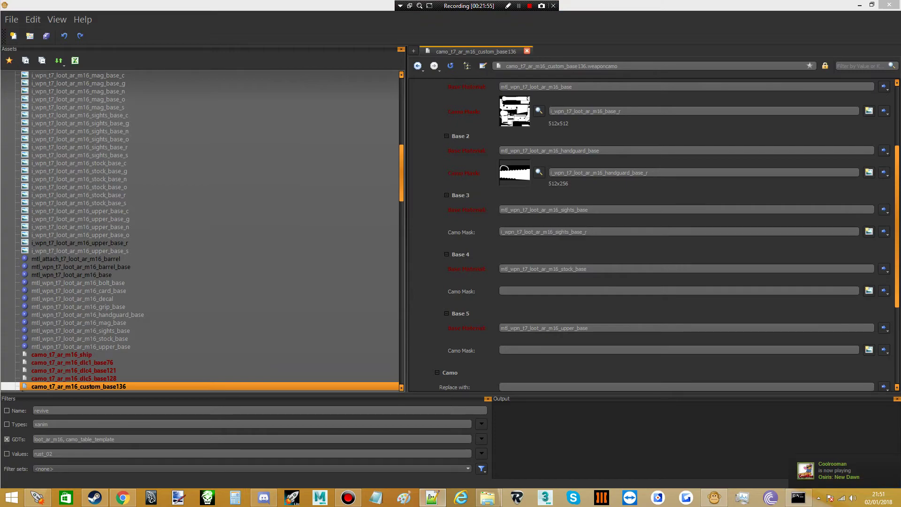
{"action": "key", "text": "alt+Tab"}
{"action": "left_click", "coordinate": [530, 296]}
{"action": "type", "text": "i_wpn_t7_loot_ar_m16_stock_base_r"}
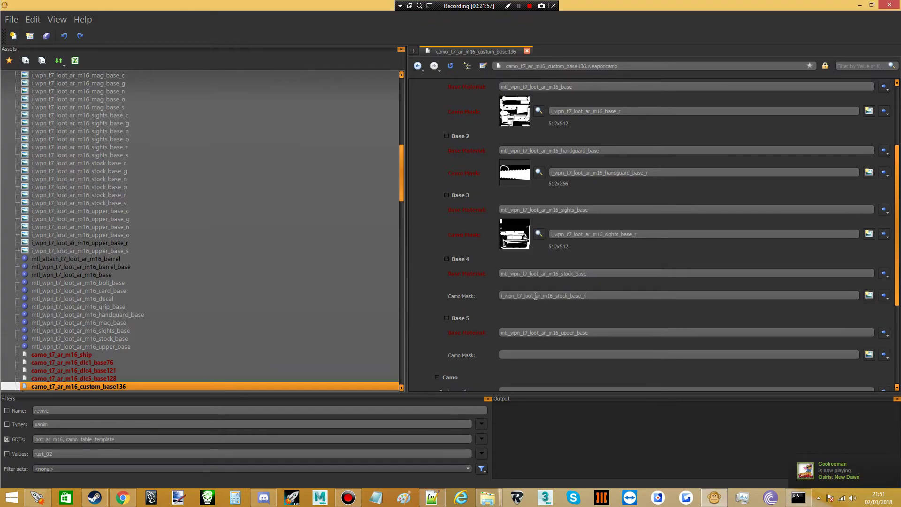
{"action": "key", "text": "alt+Tab"}
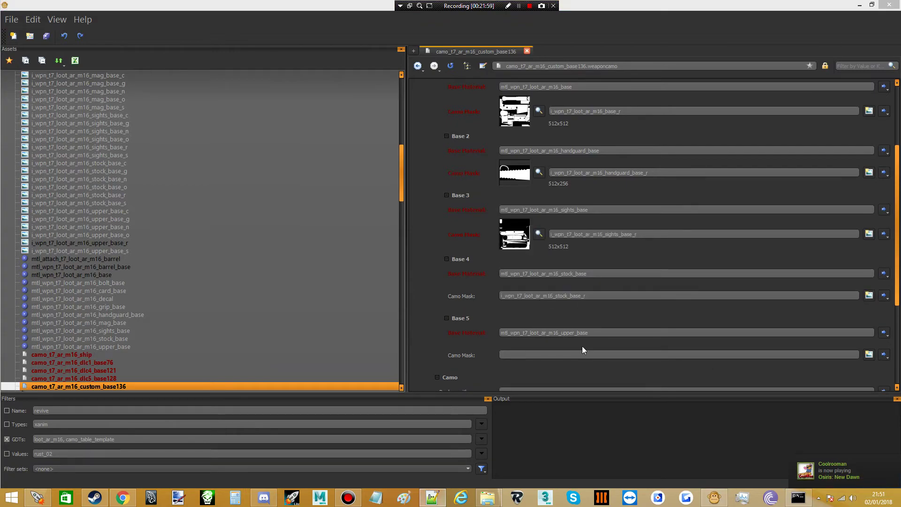
{"action": "key", "text": "alt+Tab"}
{"action": "left_click", "coordinate": [582, 353]}
{"action": "type", "text": "i_wpn_t7_loot_ar_m16_upper_base_r"}
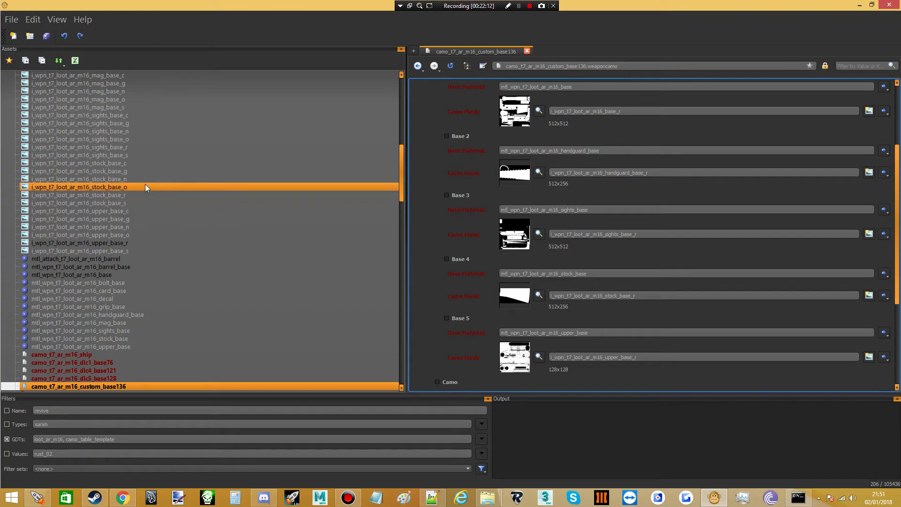
- Open camo_t7_template and check which table each camo table entry references, including the dlc4 entry of Camo Table 3
{"action": "scroll", "coordinate": [145, 184], "scroll_direction": "up", "scroll_amount": 18}
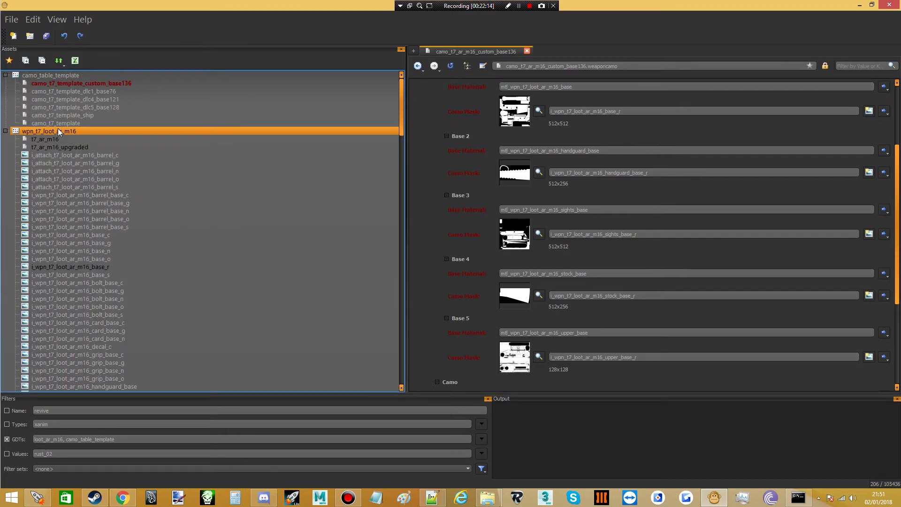
{"action": "left_click", "coordinate": [60, 123]}
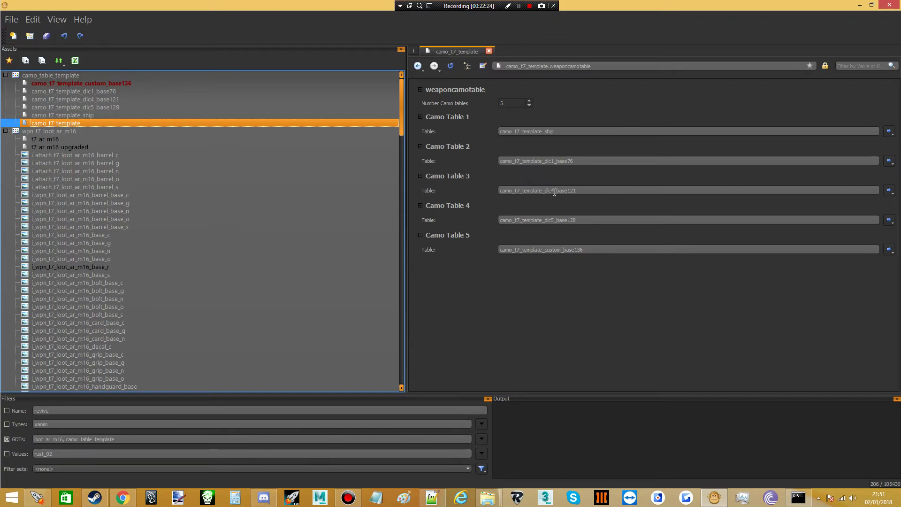
{"action": "left_click_drag", "start_coordinate": [555, 192], "coordinate": [547, 190]}
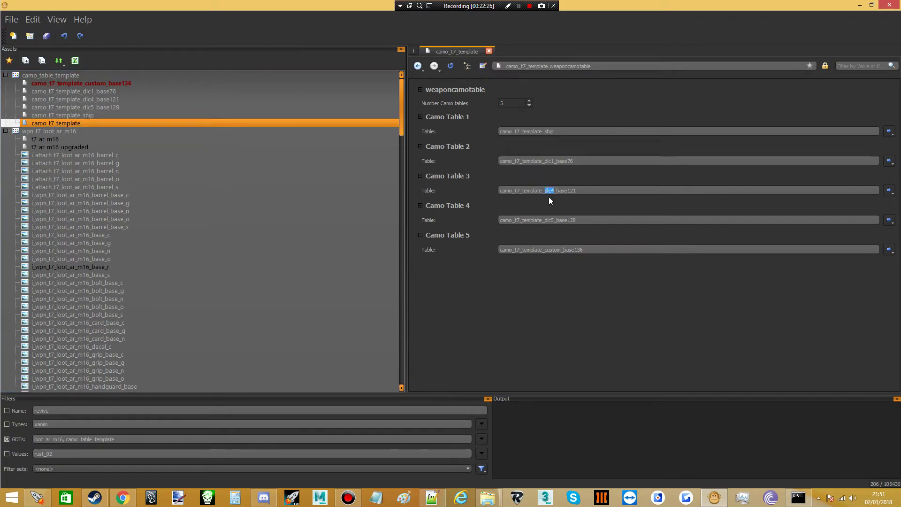
- Compare the table references of Camo Tables 1 to 5 in camo_t7_template, from the ship entry to custom_base136
{"action": "left_click_drag", "start_coordinate": [554, 162], "coordinate": [500, 161]}
{"action": "left_click_drag", "start_coordinate": [557, 133], "coordinate": [500, 133]}
{"action": "left_click_drag", "start_coordinate": [574, 161], "coordinate": [520, 161]}
{"action": "left_click", "coordinate": [571, 185]}
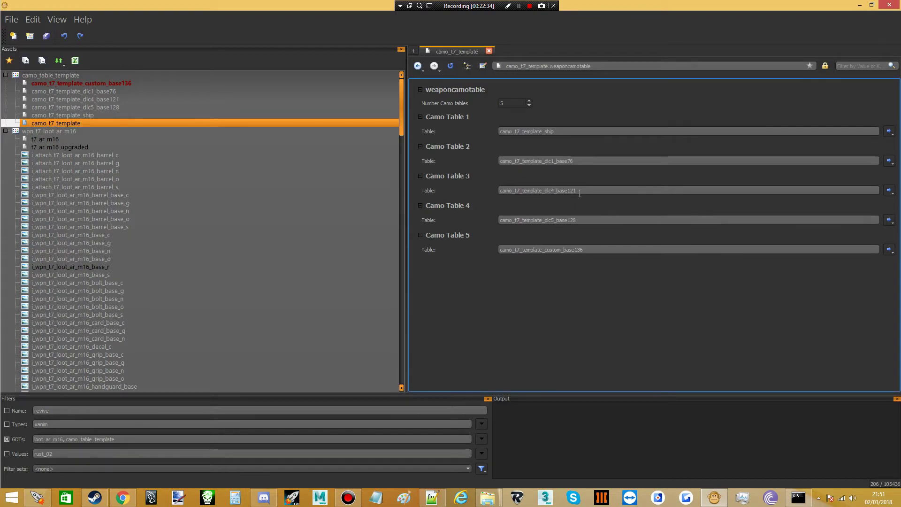
{"action": "left_click_drag", "start_coordinate": [580, 191], "coordinate": [476, 202]}
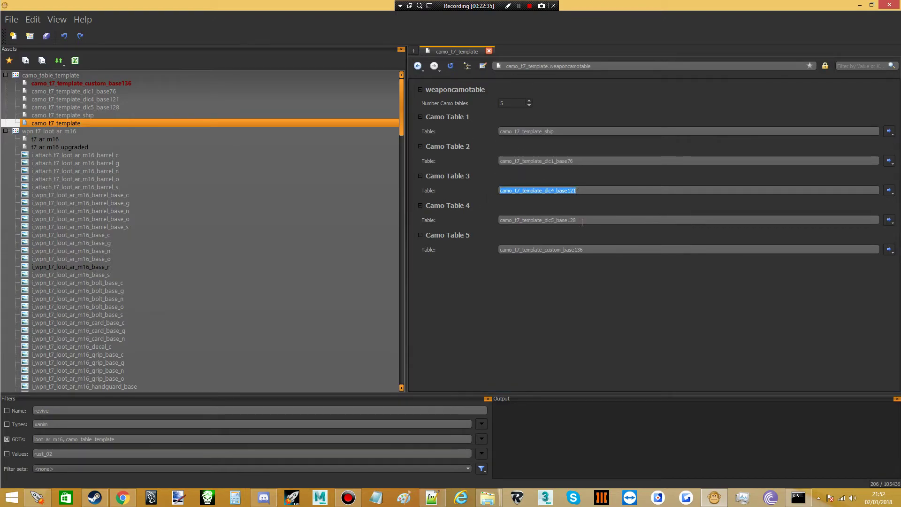
{"action": "left_click_drag", "start_coordinate": [582, 223], "coordinate": [516, 226]}
{"action": "left_click_drag", "start_coordinate": [579, 192], "coordinate": [495, 193]}
{"action": "left_click", "coordinate": [578, 217]}
{"action": "double_click", "coordinate": [575, 216]}
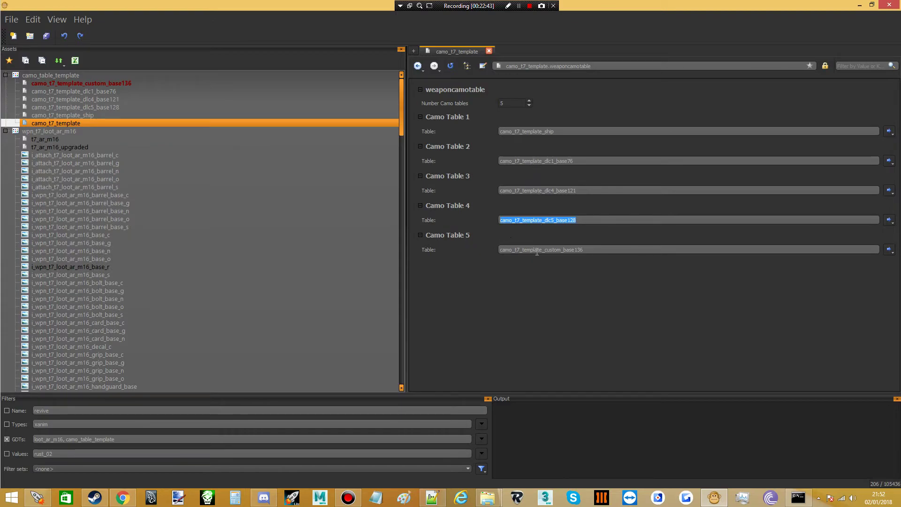
{"action": "double_click", "coordinate": [555, 249]}
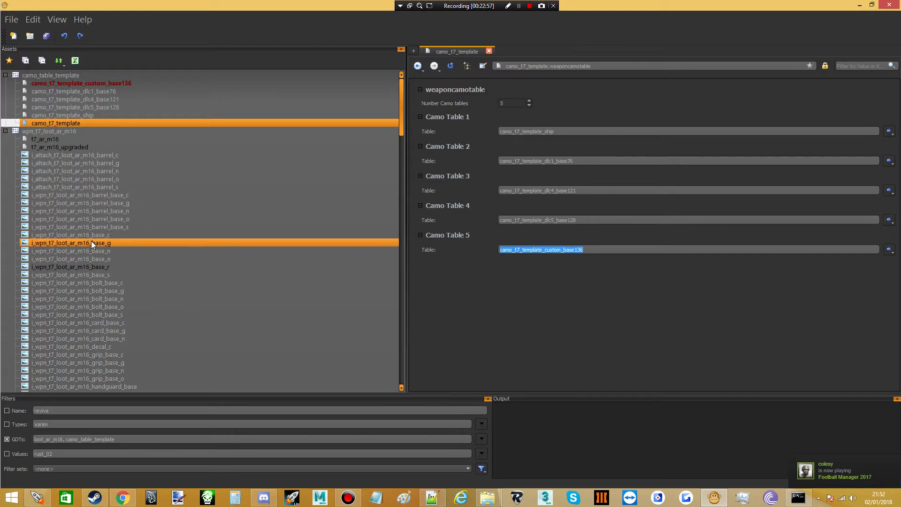
- Copy the camo_t7_template asset into the wpn_t7_loot_ar_m16 file under the name camo_t7_ar_m16
{"action": "scroll", "coordinate": [133, 287], "scroll_direction": "down", "scroll_amount": 5}
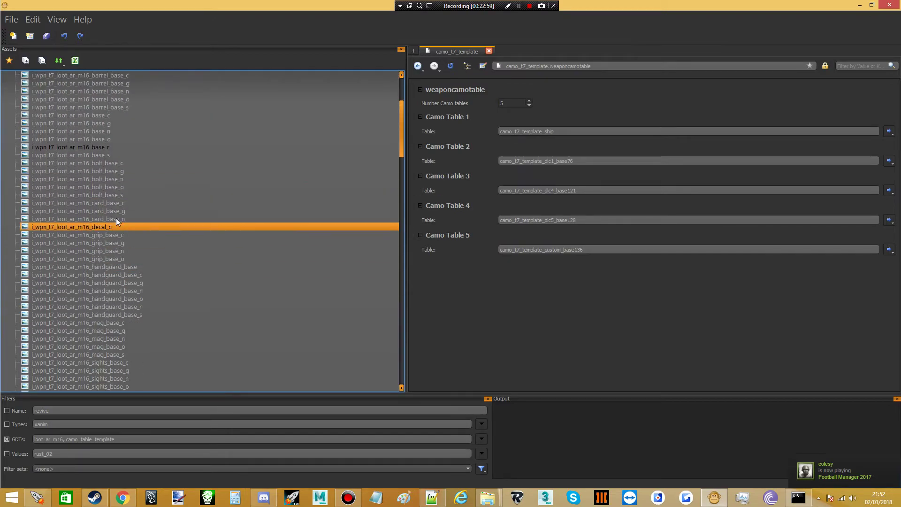
{"action": "scroll", "coordinate": [135, 288], "scroll_direction": "down", "scroll_amount": 1}
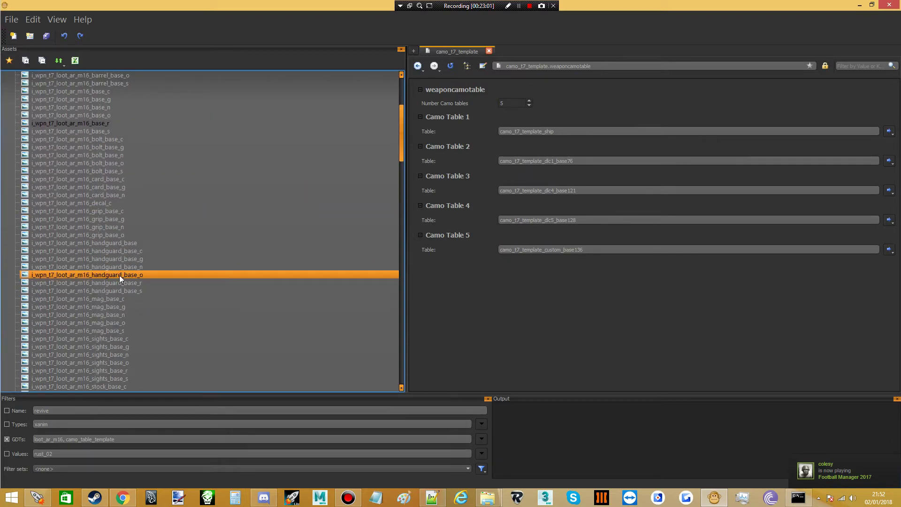
{"action": "scroll", "coordinate": [236, 266], "scroll_direction": "up", "scroll_amount": 4}
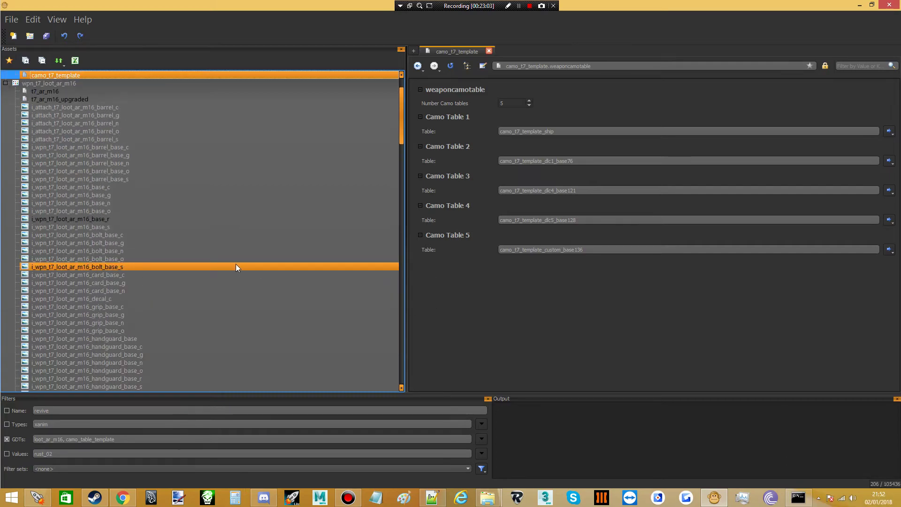
{"action": "scroll", "coordinate": [235, 265], "scroll_direction": "up", "scroll_amount": 2}
{"action": "right_click", "coordinate": [97, 124]}
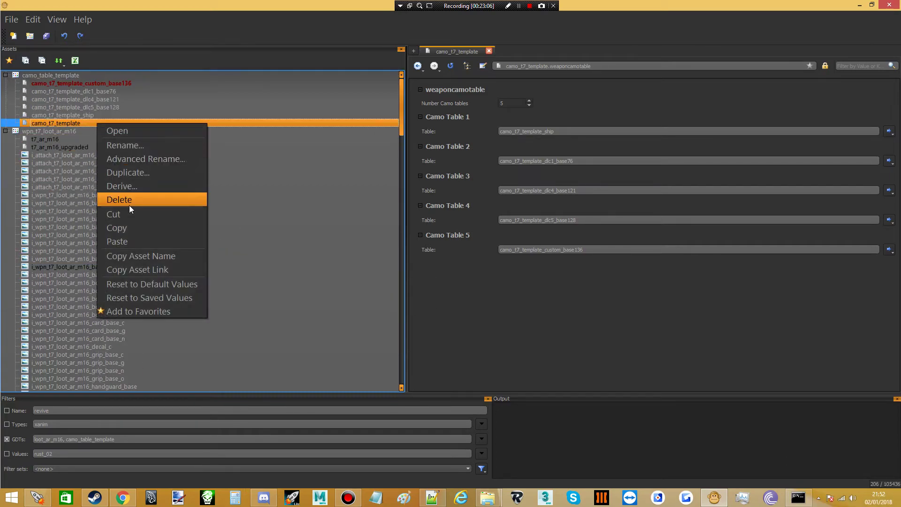
{"action": "left_click", "coordinate": [130, 221]}
{"action": "scroll", "coordinate": [105, 134], "scroll_direction": "down", "scroll_amount": 1}
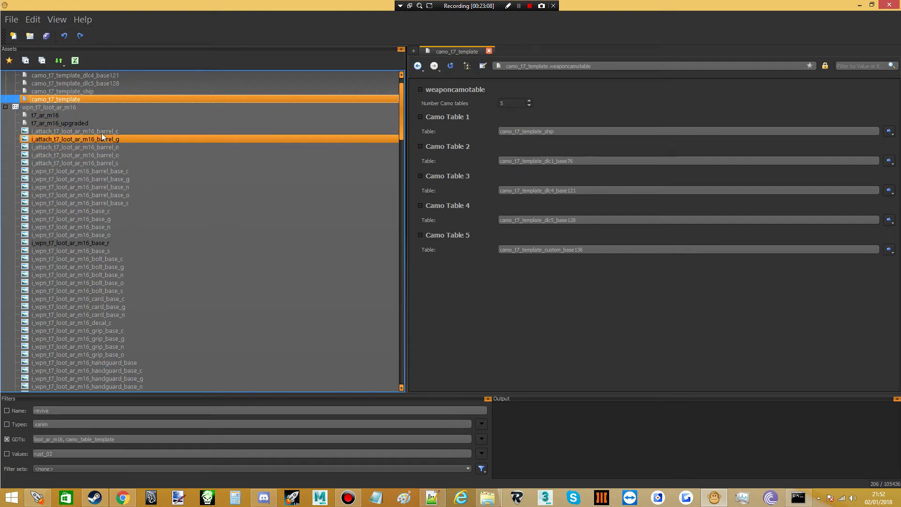
{"action": "right_click", "coordinate": [60, 106]}
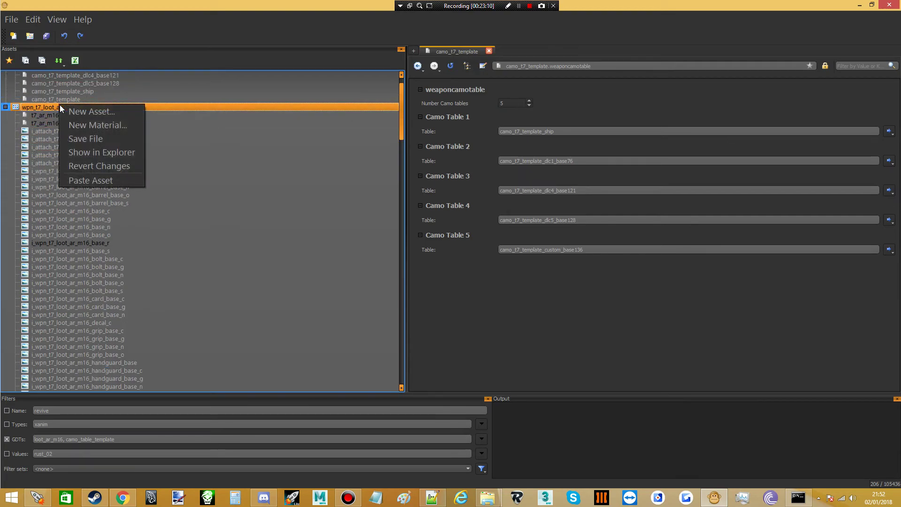
{"action": "left_click", "coordinate": [94, 180]}
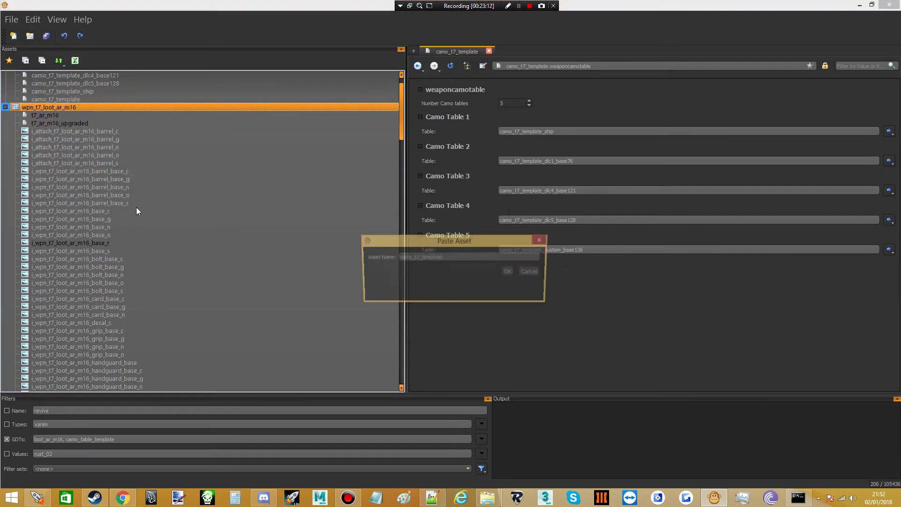
{"action": "left_click_drag", "start_coordinate": [444, 259], "coordinate": [423, 268]}
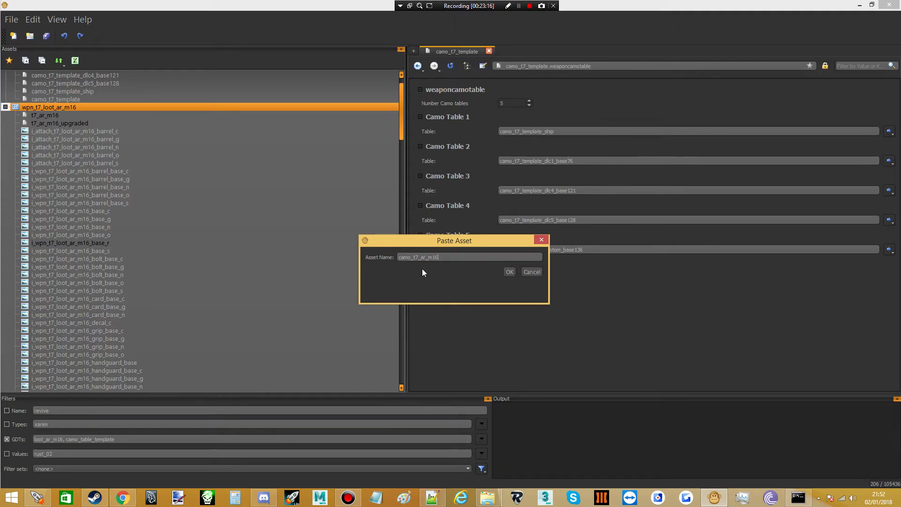
{"action": "key", "text": "Return"}
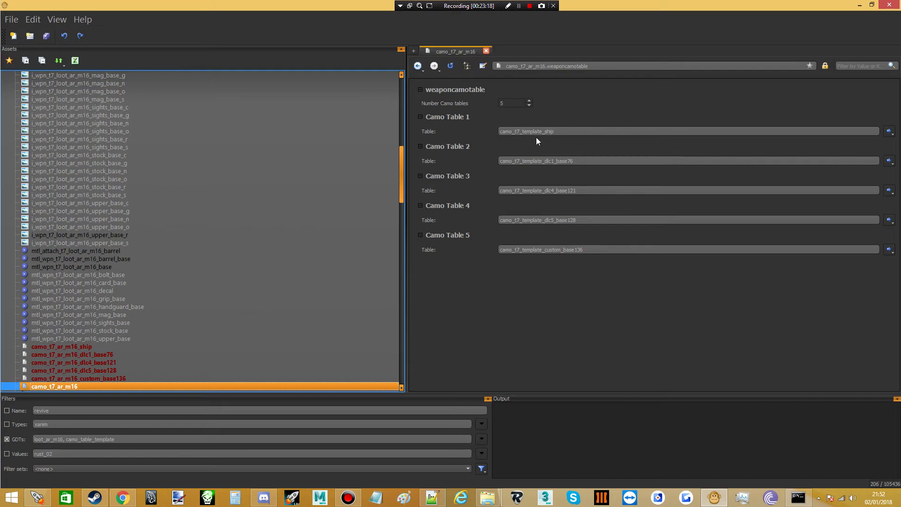
- Set the tables to camo_t7_ar_m16_ship for Camo Table 1, camo_t7_ar_m16_dlc1_base76 for Camo Table 2 and camo_t7_ar_m16_dlc4_base121 for Camo Table 3
{"action": "left_click_drag", "start_coordinate": [542, 134], "coordinate": [524, 136]}
{"action": "type", "text": "ar_m16"}
{"action": "left_click", "coordinate": [523, 136]}
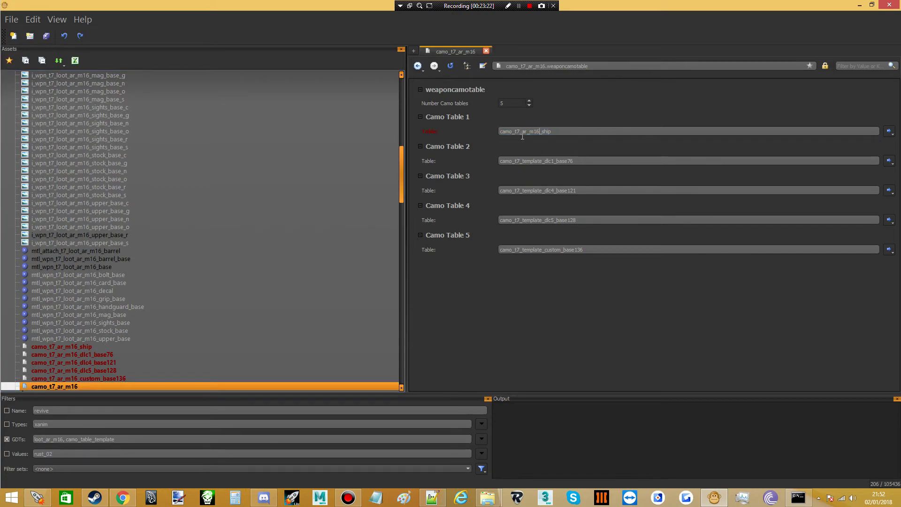
{"action": "left_click_drag", "start_coordinate": [542, 159], "coordinate": [522, 171]}
{"action": "type", "text": "_m"}
{"action": "type", "text": "r_m16"}
{"action": "left_click", "coordinate": [524, 172]}
{"action": "type", "text": "ar_m16"}
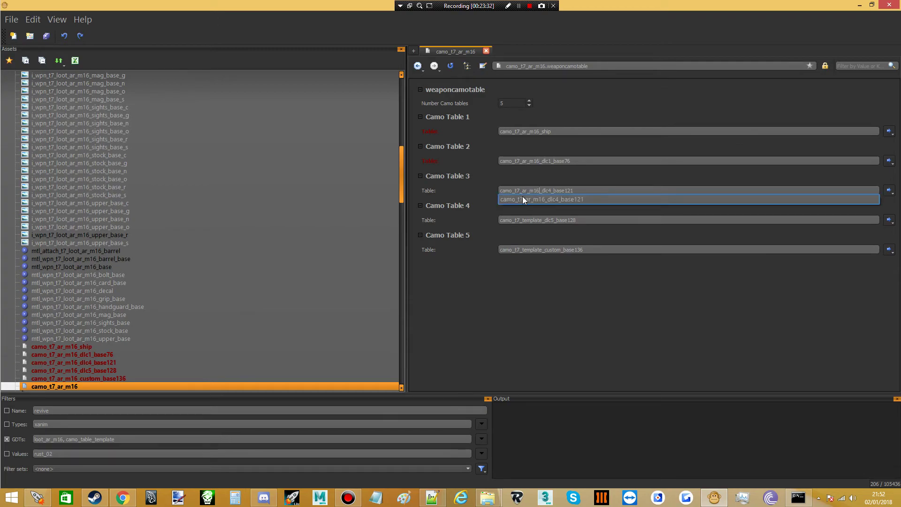
{"action": "left_click", "coordinate": [523, 199]}
- Set Camo Table 4 to camo_t7_ar_m16_dlc5_base128 and Camo Table 5 to camo_t7_ar_m16_custom_base136
{"action": "left_click_drag", "start_coordinate": [542, 220], "coordinate": [523, 220]}
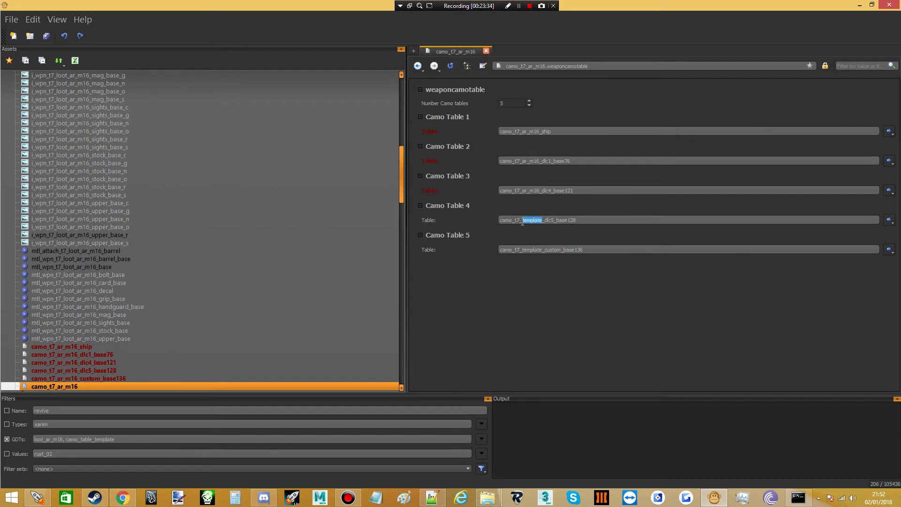
{"action": "type", "text": "ar_m16"}
{"action": "key", "text": "Return"}
{"action": "left_click_drag", "start_coordinate": [543, 250], "coordinate": [521, 250]}
{"action": "type", "text": "ar_m16"}
{"action": "key", "text": "Return"}
{"action": "left_click", "coordinate": [525, 315]}
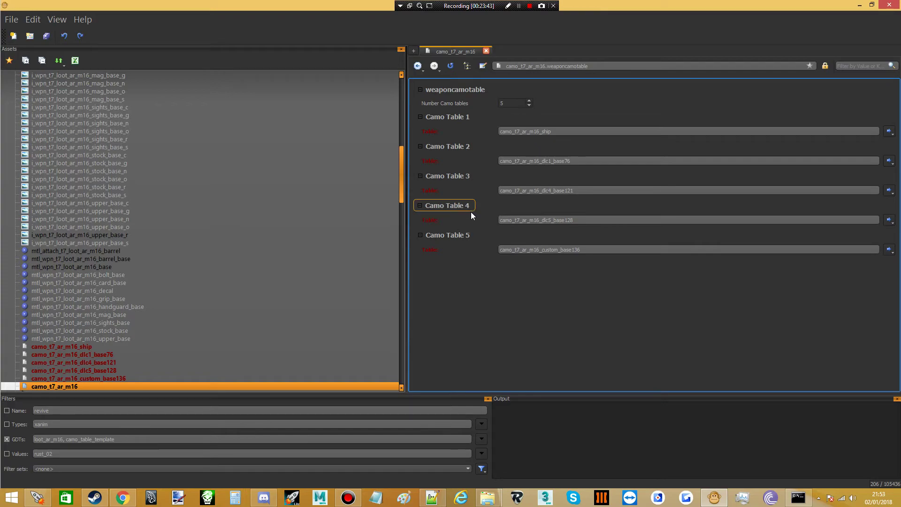
- Copy the asset name camo_t7_ar_m16 and open the t7_ar_m16 weapon asset
{"action": "left_click", "coordinate": [526, 66]}
{"action": "left_click", "coordinate": [528, 125]}
{"action": "scroll", "coordinate": [121, 197], "scroll_direction": "up", "scroll_amount": 5}
{"action": "left_click", "coordinate": [121, 195]}
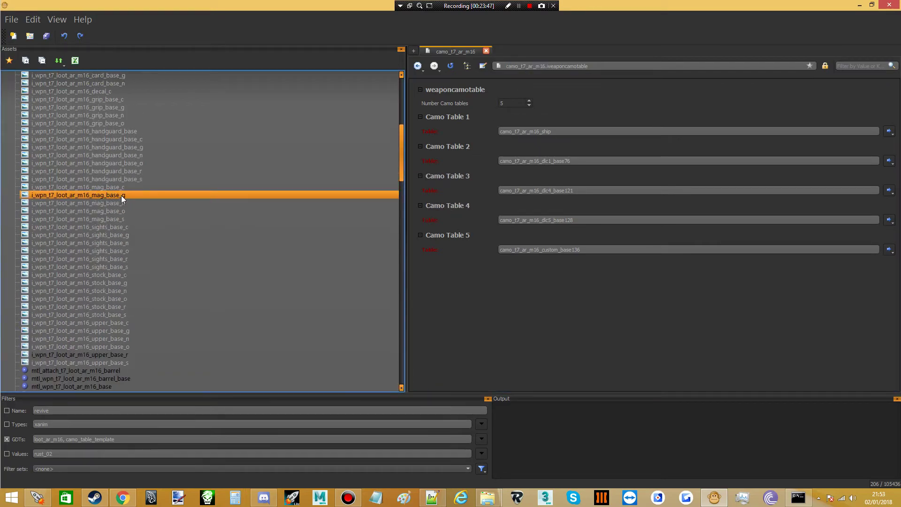
{"action": "scroll", "coordinate": [114, 194], "scroll_direction": "up", "scroll_amount": 9}
{"action": "double_click", "coordinate": [520, 66]}
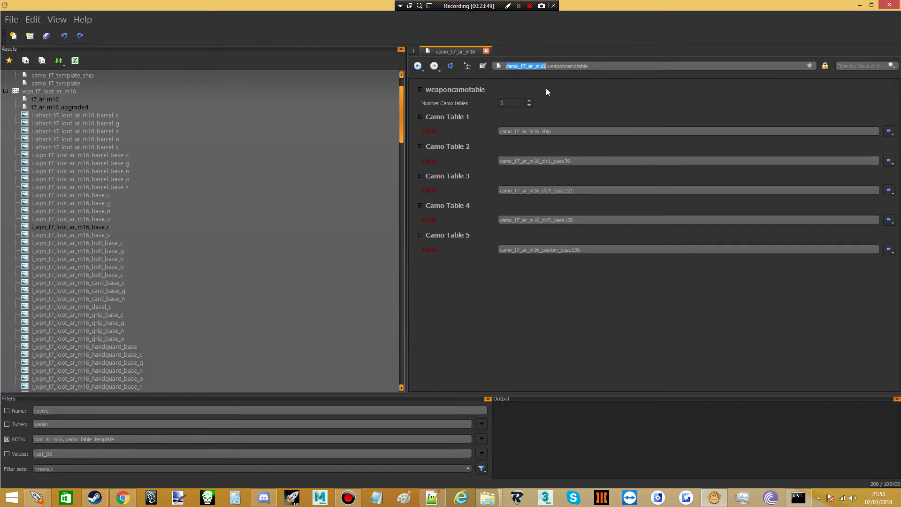
{"action": "scroll", "coordinate": [46, 172], "scroll_direction": "up", "scroll_amount": 2}
{"action": "left_click", "coordinate": [52, 139]}
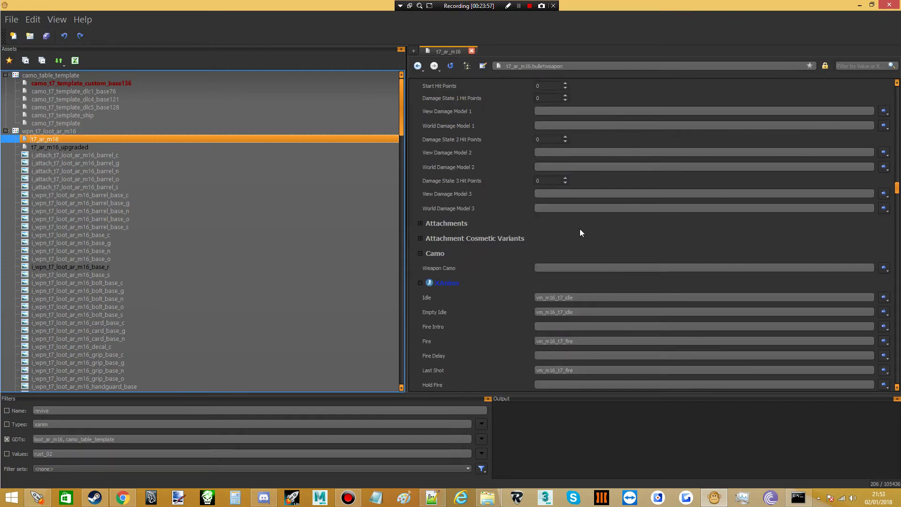
- Set the Weapon Camo of t7_ar_m16 to camo_t7_ar_m16 in its Camo section
{"action": "left_click", "coordinate": [580, 229]}
{"action": "scroll", "coordinate": [563, 223], "scroll_direction": "up", "scroll_amount": 6}
{"action": "scroll", "coordinate": [521, 223], "scroll_direction": "down", "scroll_amount": 7}
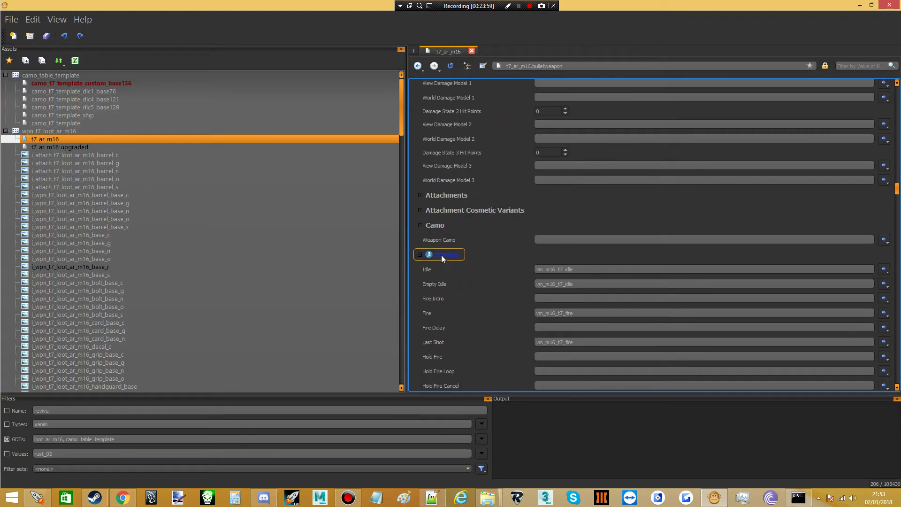
{"action": "left_click", "coordinate": [572, 239]}
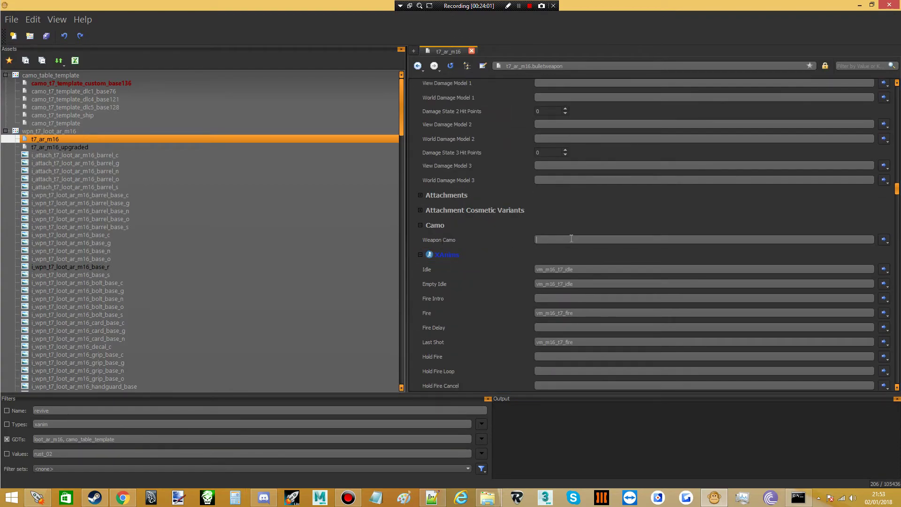
{"action": "type", "text": "camo_t7_ar_m16"}
{"action": "key", "text": "Return"}
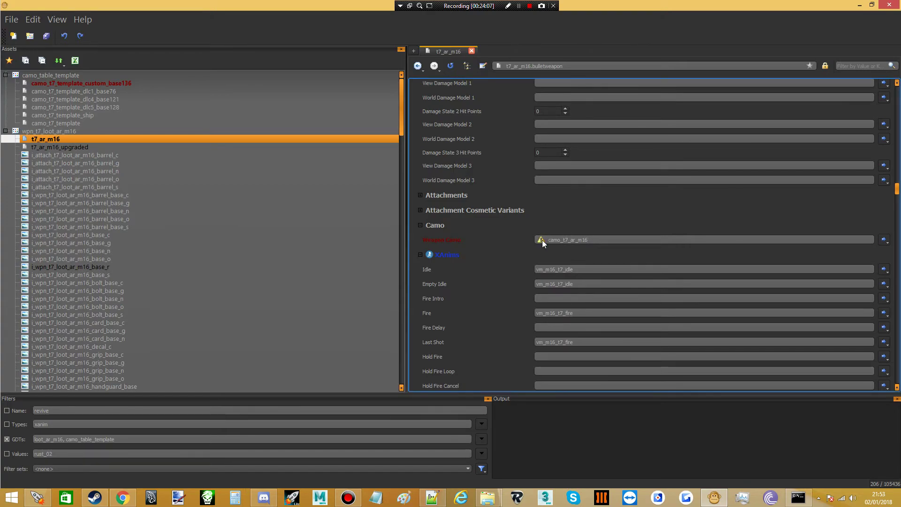
- Try camo_t7_ar_m16_ship as the Weapon Camo of t7_ar_m16 and return it to camo_t7_ar_m16
{"action": "left_click_drag", "start_coordinate": [592, 239], "coordinate": [461, 252]}
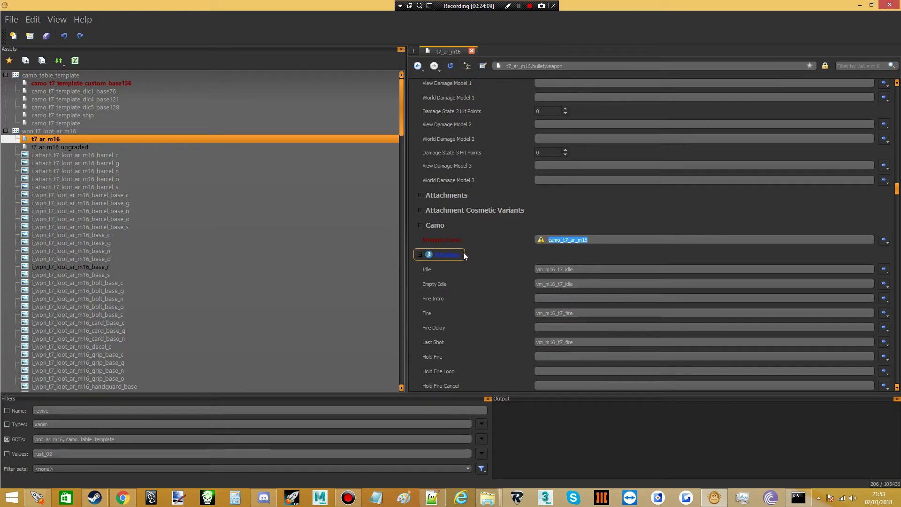
{"action": "key", "text": "ctrl+v"}
{"action": "left_click", "coordinate": [587, 249]}
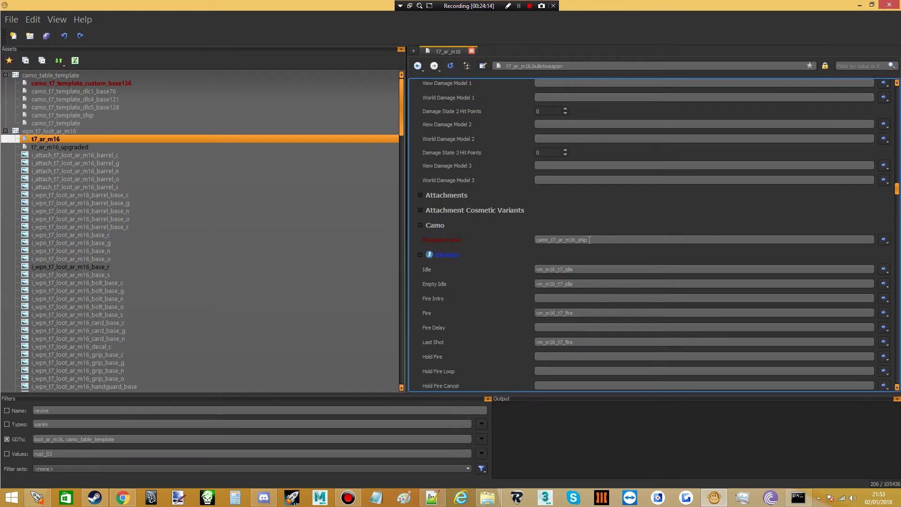
{"action": "left_click_drag", "start_coordinate": [589, 240], "coordinate": [536, 242]}
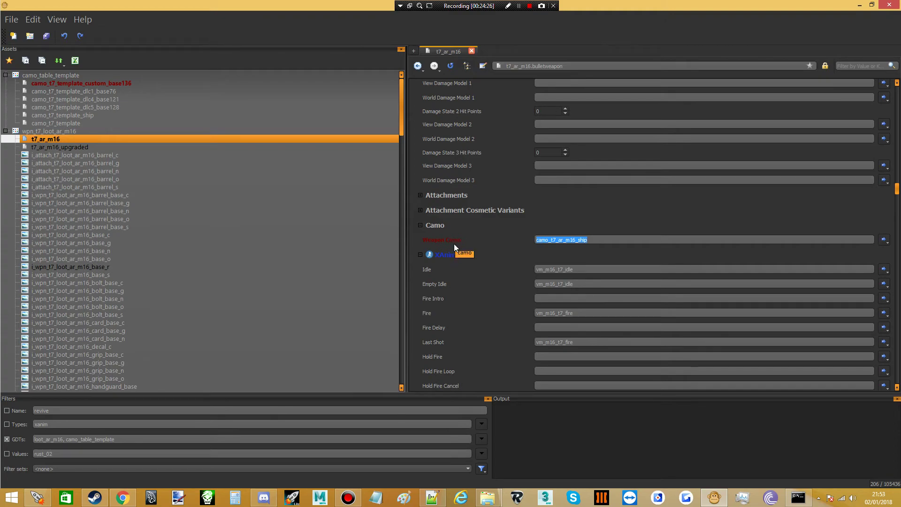
{"action": "key", "text": "ctrl+v"}
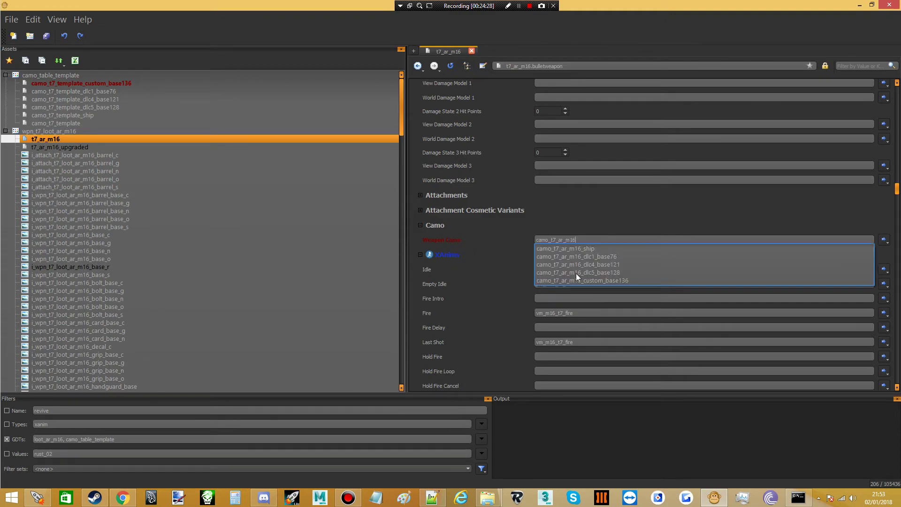
{"action": "key", "text": "Return"}
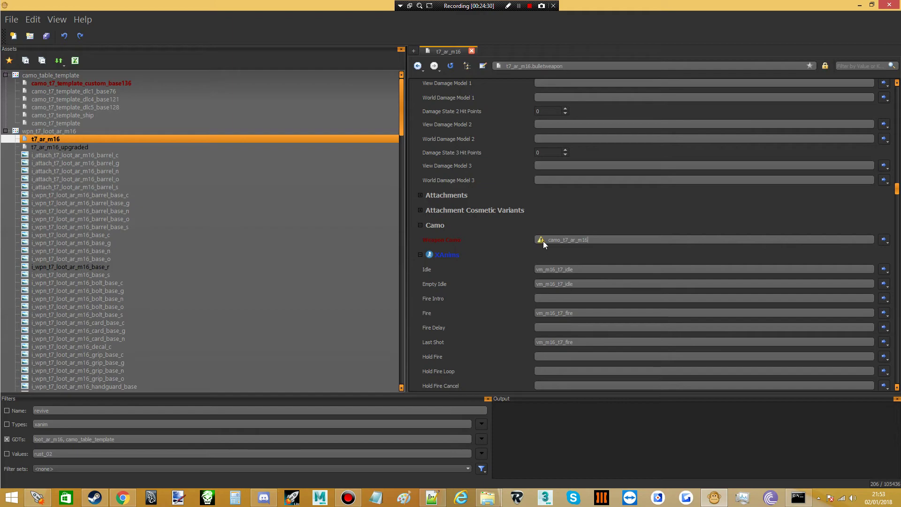
- Set the Weapon Camo of t7_ar_m16_upgraded to camo_t7_ar_m16 as well and save all asset changes
{"action": "scroll", "coordinate": [565, 220], "scroll_direction": "down", "scroll_amount": 1}
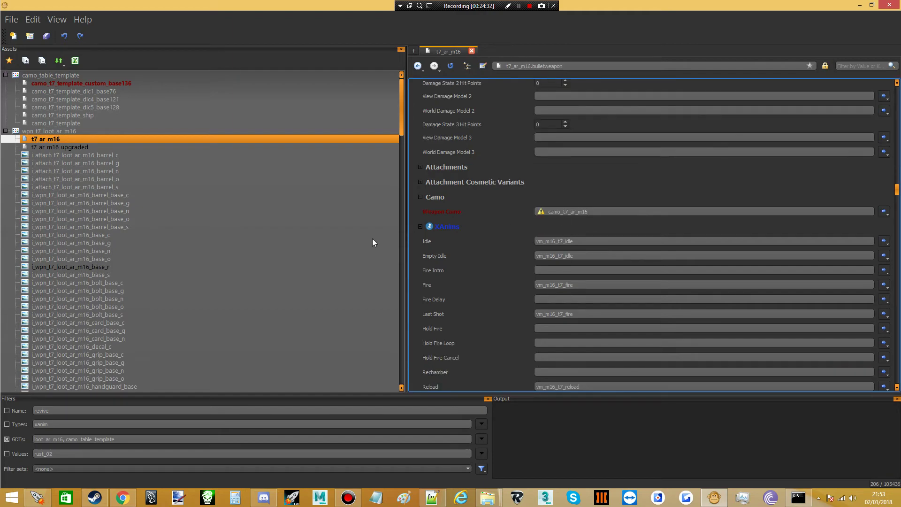
{"action": "left_click", "coordinate": [78, 148], "text": "ctrl"}
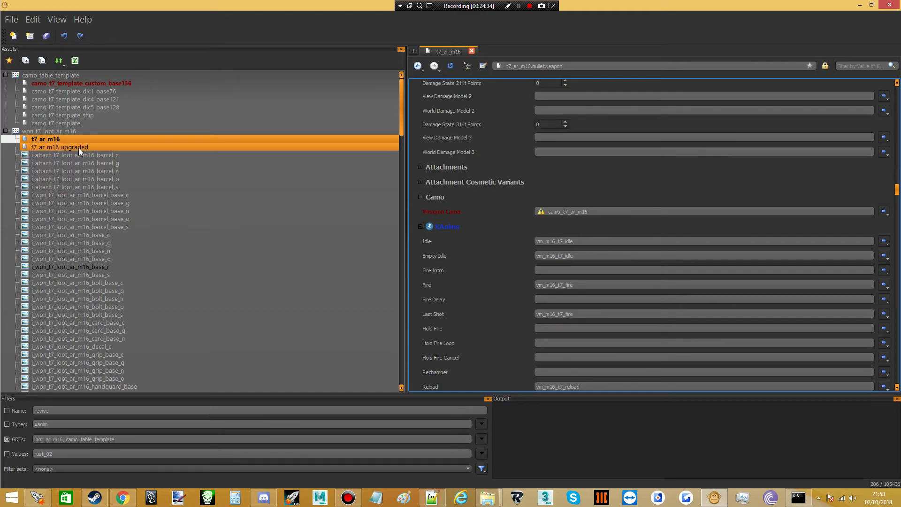
{"action": "left_click", "coordinate": [125, 149], "text": "ctrl"}
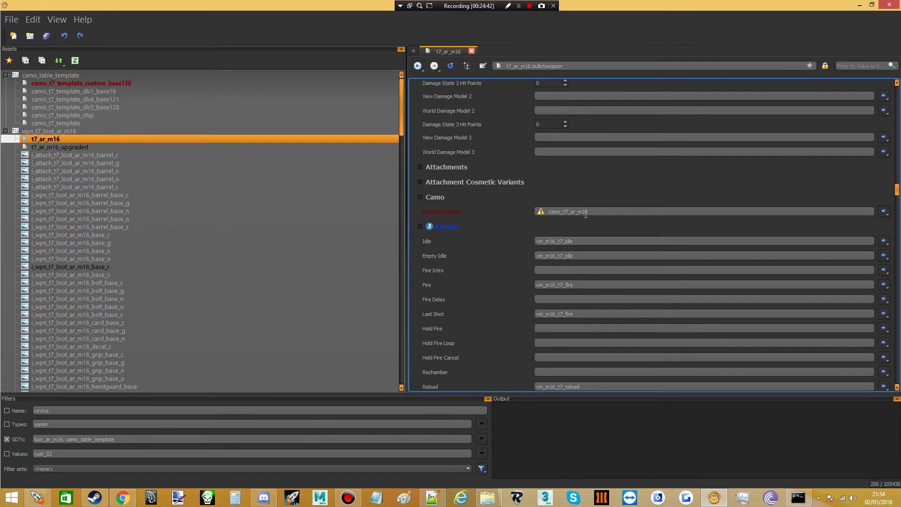
{"action": "left_click", "coordinate": [84, 148], "text": "ctrl"}
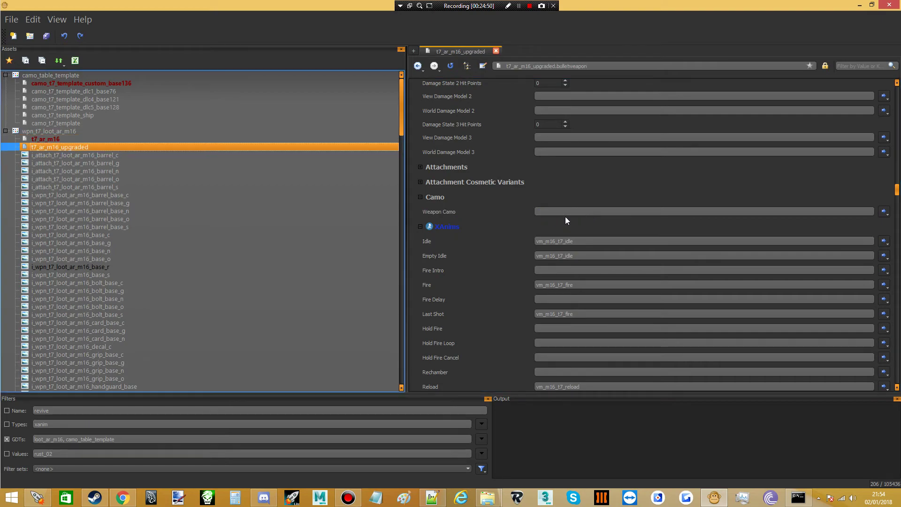
{"action": "left_click", "coordinate": [573, 211]}
{"action": "key", "text": "Return"}
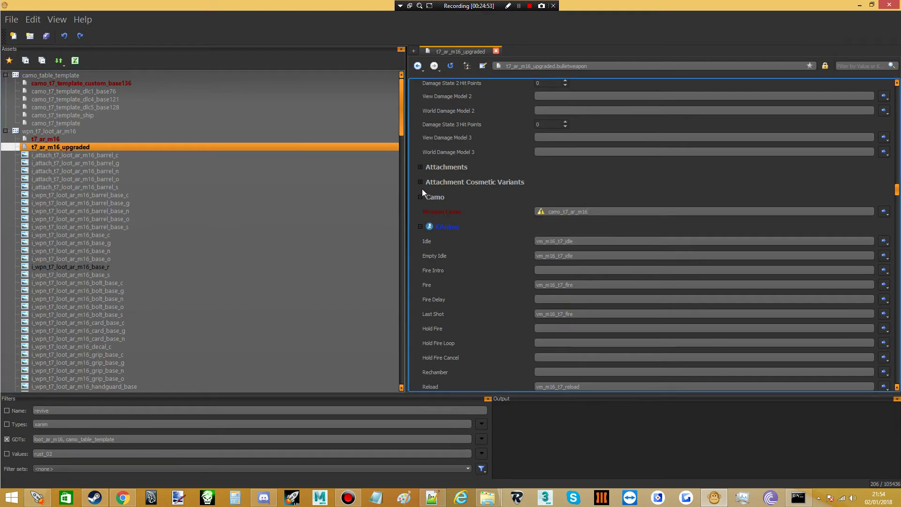
{"action": "key", "text": "ctrl+s"}
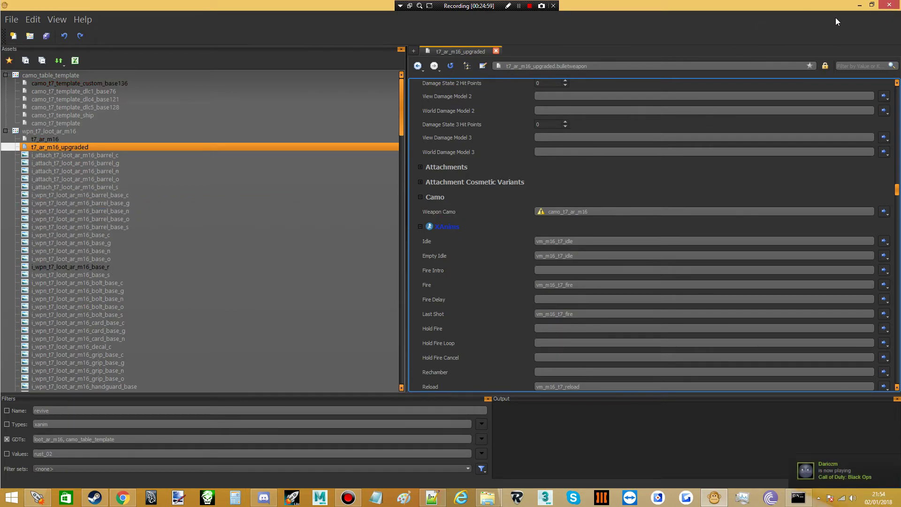
- Close the asset editor, switch to Notepad++, set level.pack_a_punch_camo_index to 133 in zm_testbed.gsc and save the script
{"action": "left_click", "coordinate": [887, 6]}
{"action": "left_click", "coordinate": [433, 498]}
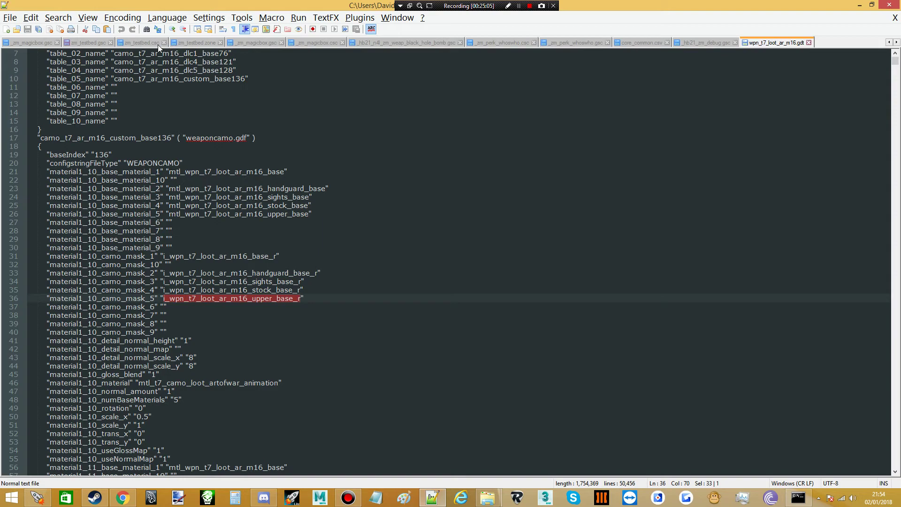
{"action": "left_click", "coordinate": [88, 42]}
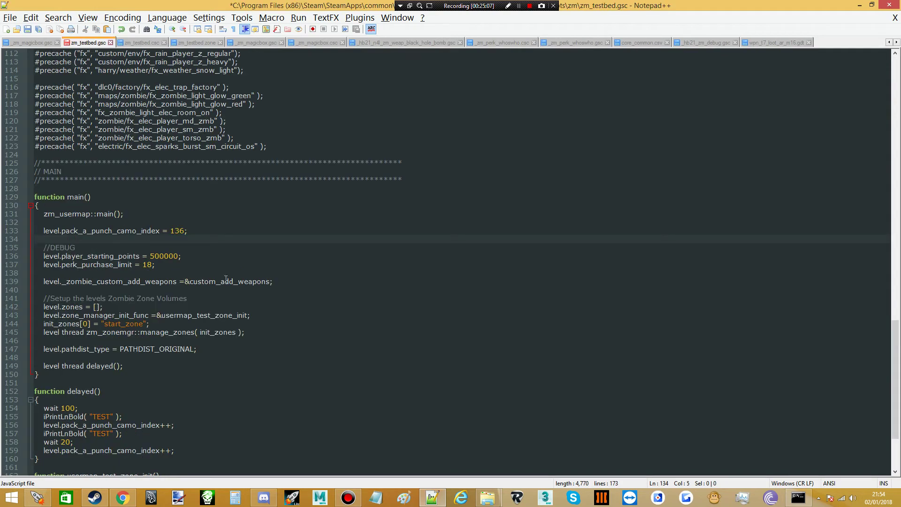
{"action": "double_click", "coordinate": [177, 230]}
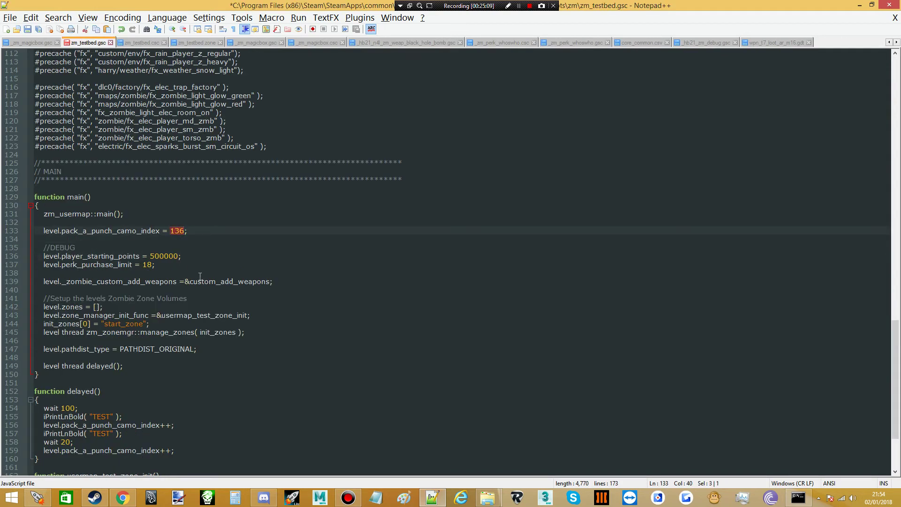
{"action": "type", "text": "13"}
{"action": "left_click", "coordinate": [168, 235]}
{"action": "double_click", "coordinate": [179, 232]}
{"action": "type", "text": "133"}
{"action": "key", "text": "ctrl+s"}
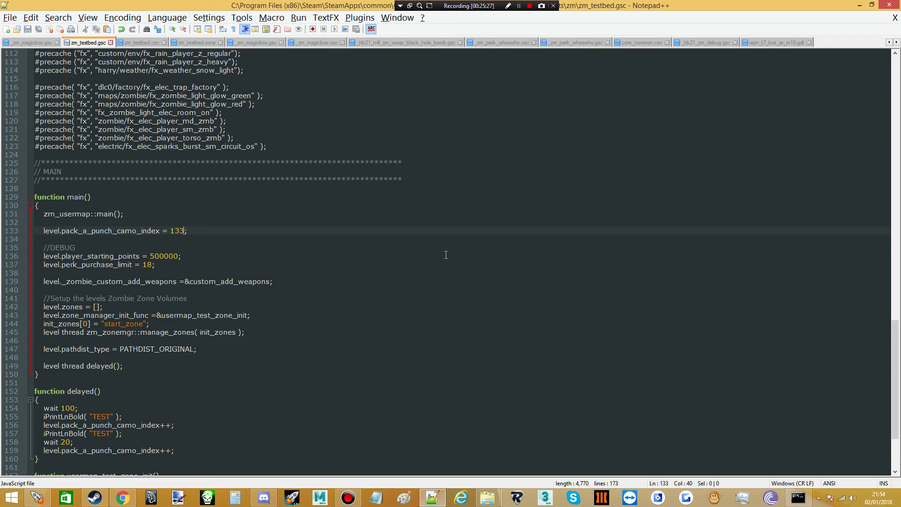
- Switch to the Black Ops III Mod Tools Launcher and build zm_testbed with only Link enabled
{"action": "left_click", "coordinate": [860, 5]}
{"action": "left_click", "coordinate": [277, 245]}
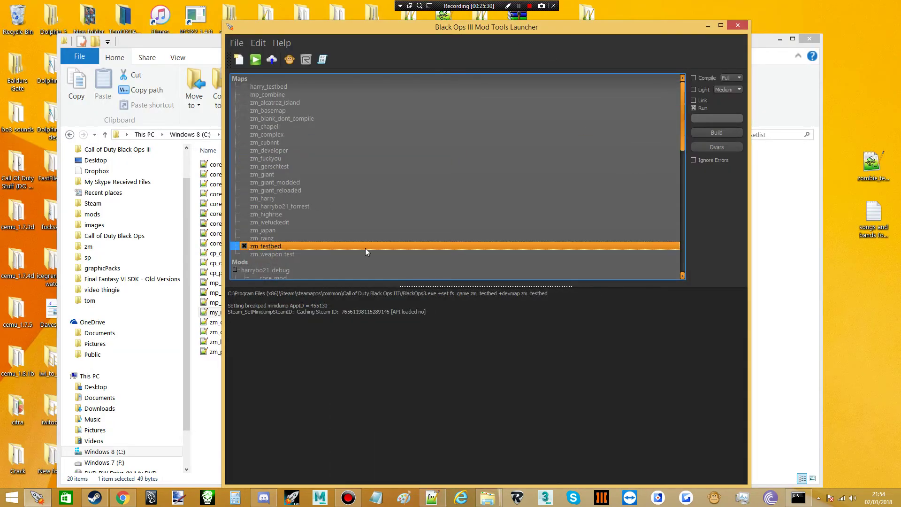
{"action": "left_click", "coordinate": [693, 101]}
{"action": "left_click", "coordinate": [694, 108]}
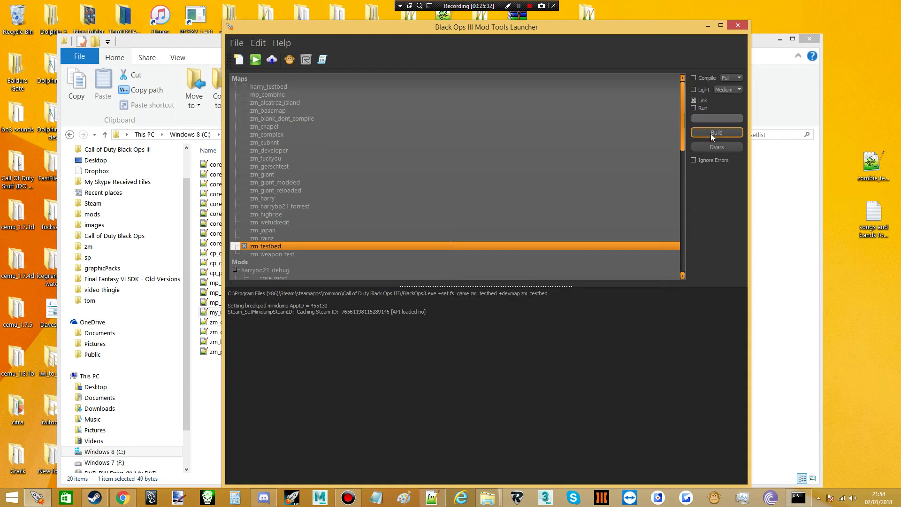
{"action": "left_click", "coordinate": [710, 134]}
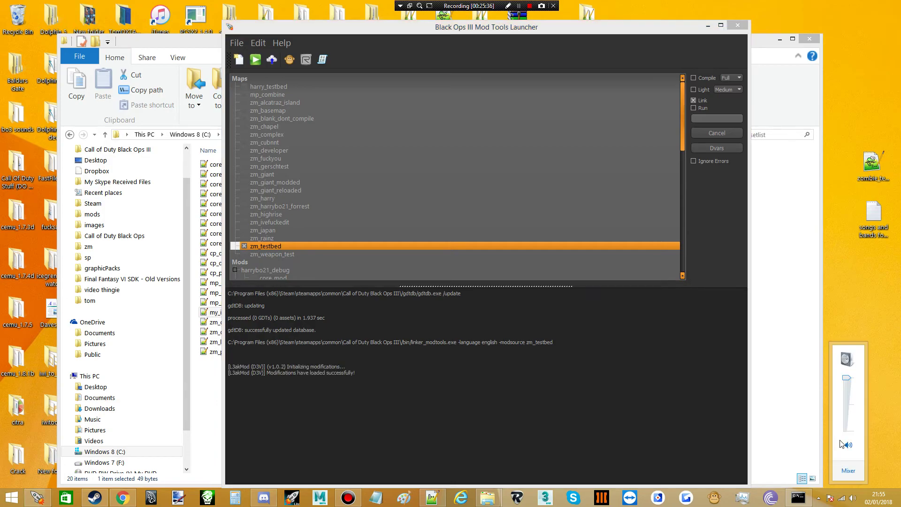
{"action": "left_click_drag", "start_coordinate": [853, 387], "coordinate": [850, 420]}
{"action": "left_click", "coordinate": [724, 250]}
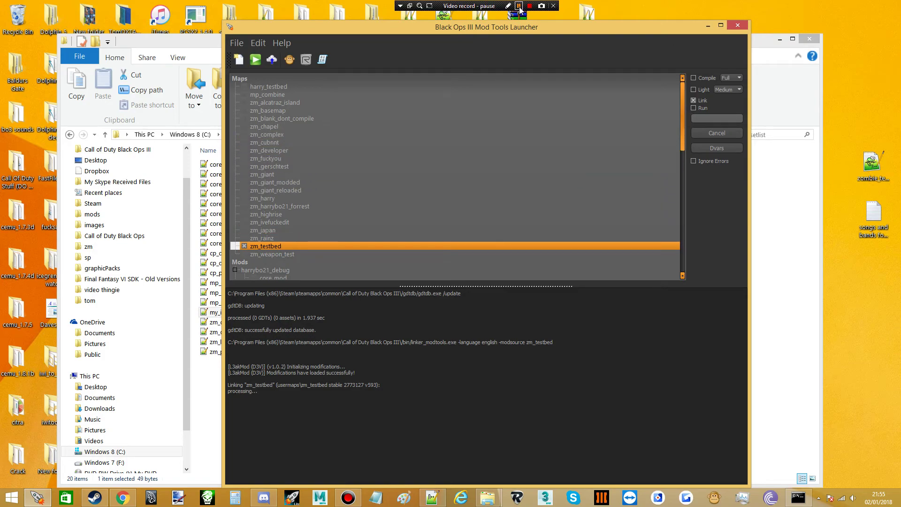
{"action": "left_click", "coordinate": [519, 7]}
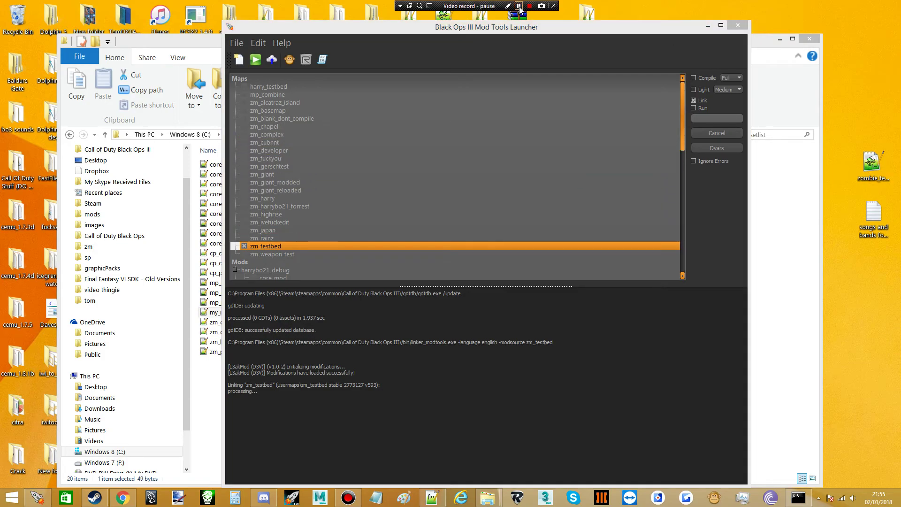
- Launch the zm_testbed map from the launcher with Run enabled and Link disabled
{"action": "left_click", "coordinate": [693, 108]}
{"action": "left_click", "coordinate": [694, 101]}
{"action": "left_click", "coordinate": [712, 133]}
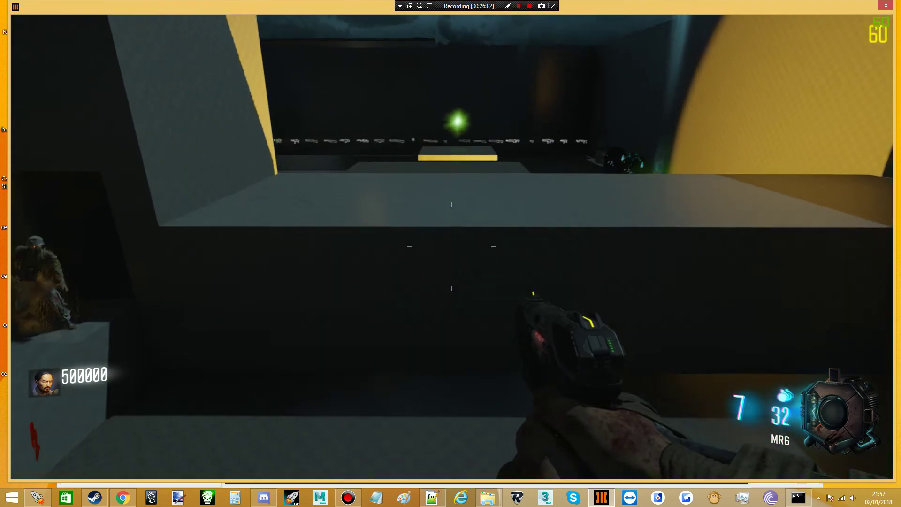
- Turn on god mode in the running game with the console command /god
{"action": "key", "text": "w"}
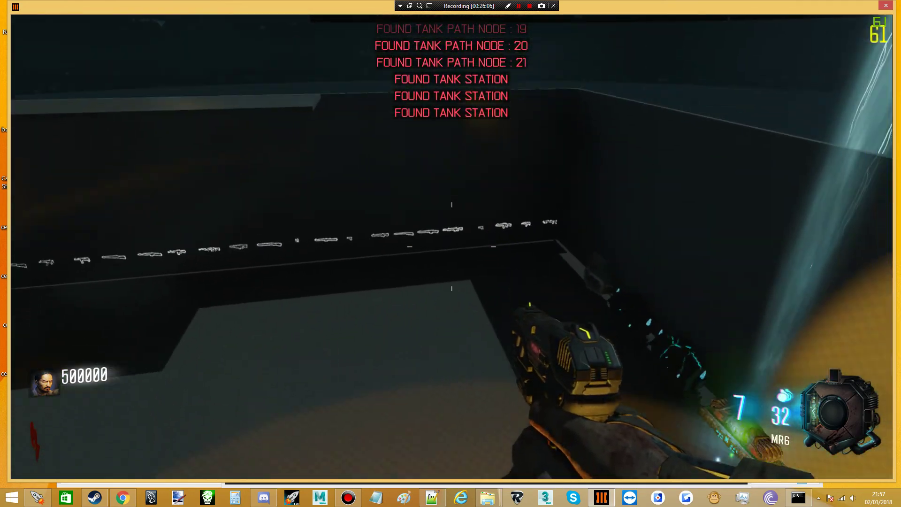
{"action": "key", "text": "grave"}
{"action": "type", "text": "/go"}
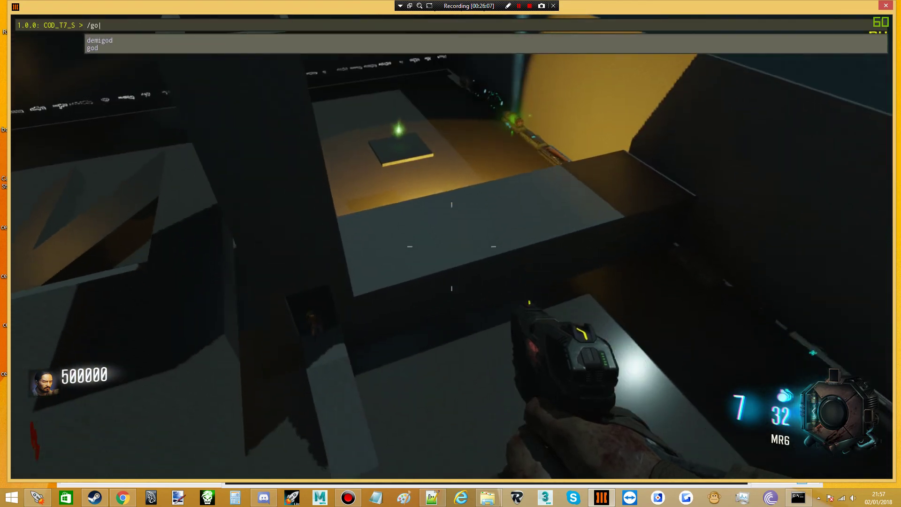
{"action": "type", "text": "d"}
{"action": "key", "text": "Return"}
{"action": "key", "text": "grave"}
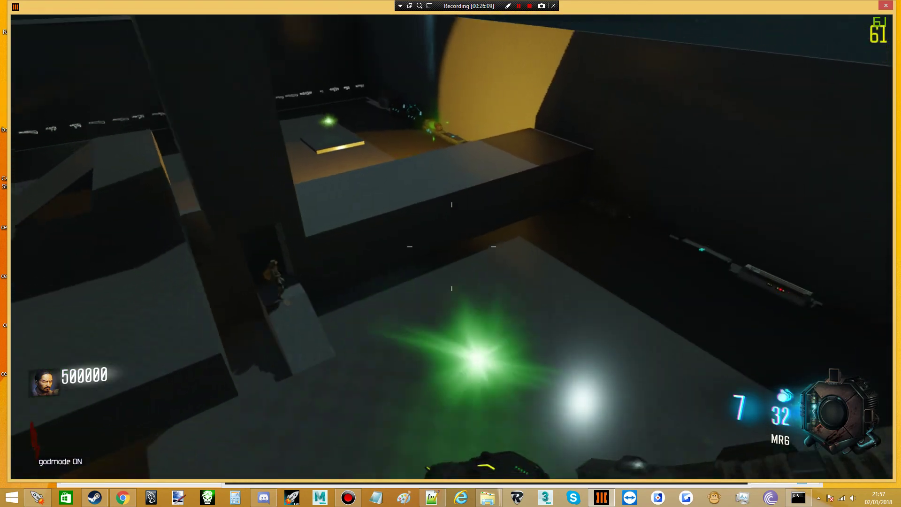
- Go to the row of weapon outlines on the wall and buy the M16
{"action": "key", "text": "s"}
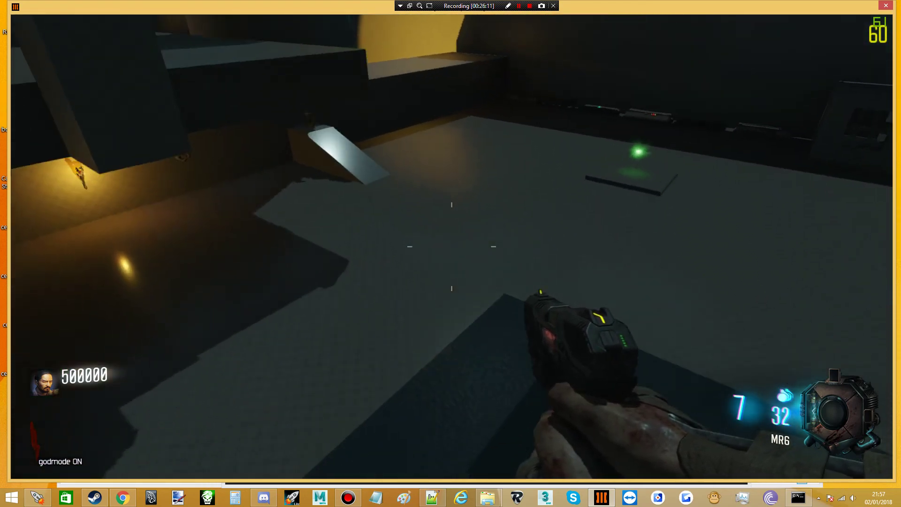
{"action": "key", "text": "w"}
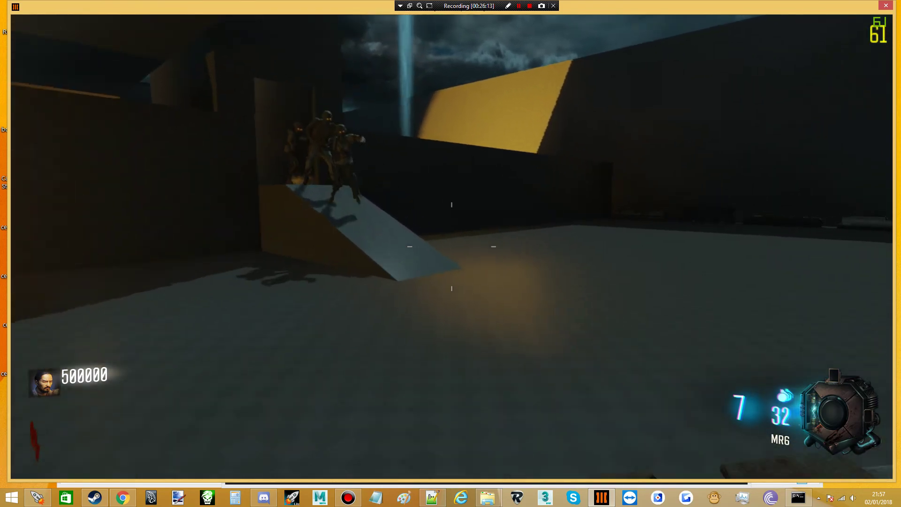
{"action": "key", "text": "w"}
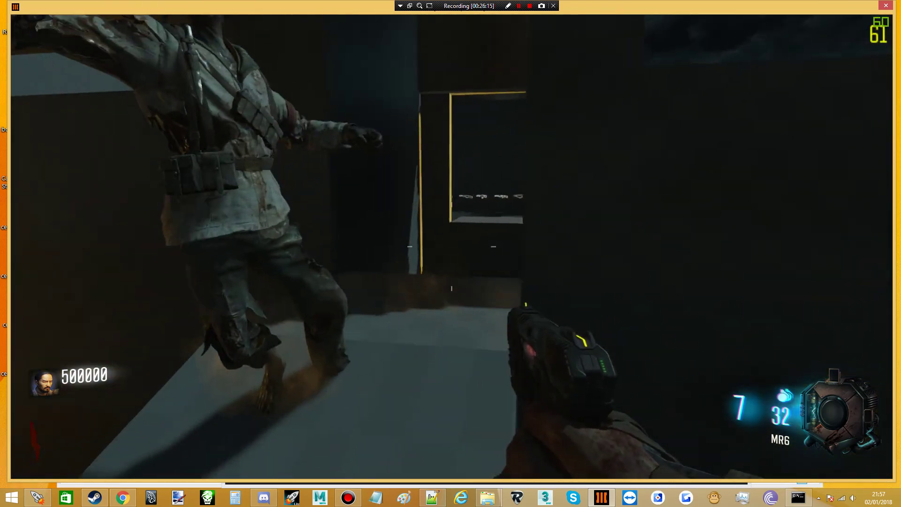
{"action": "key", "text": "w"}
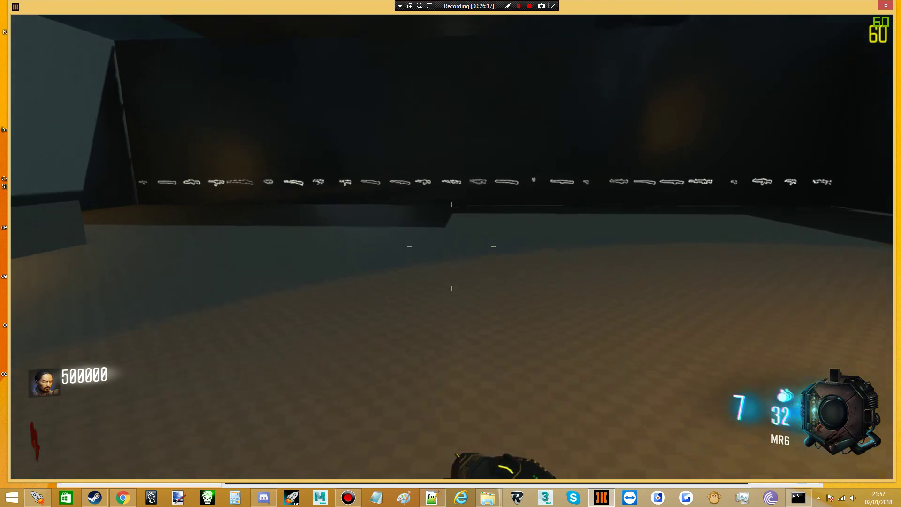
{"action": "key", "text": "w"}
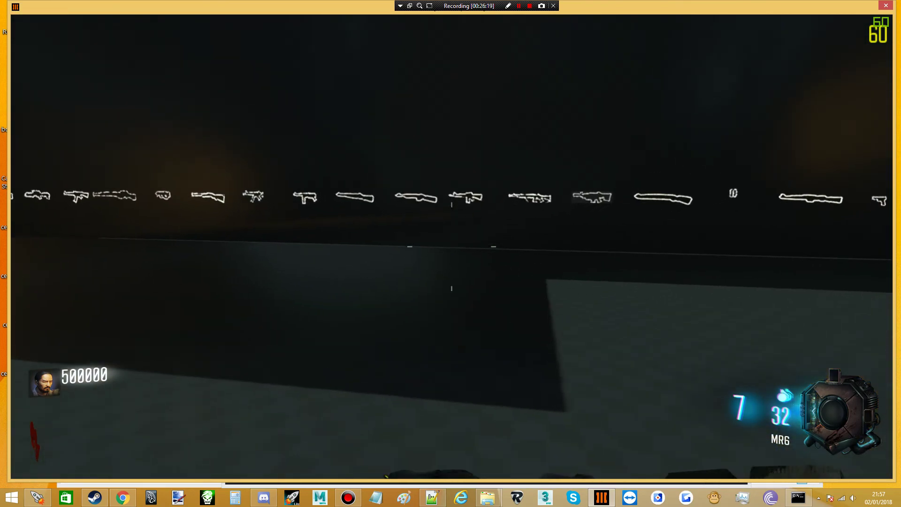
{"action": "key", "text": "w"}
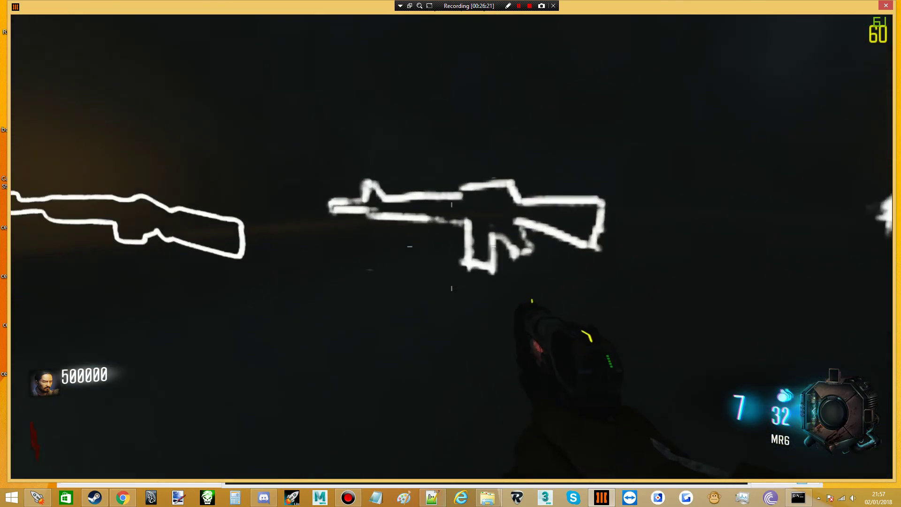
{"action": "key", "text": "f"}
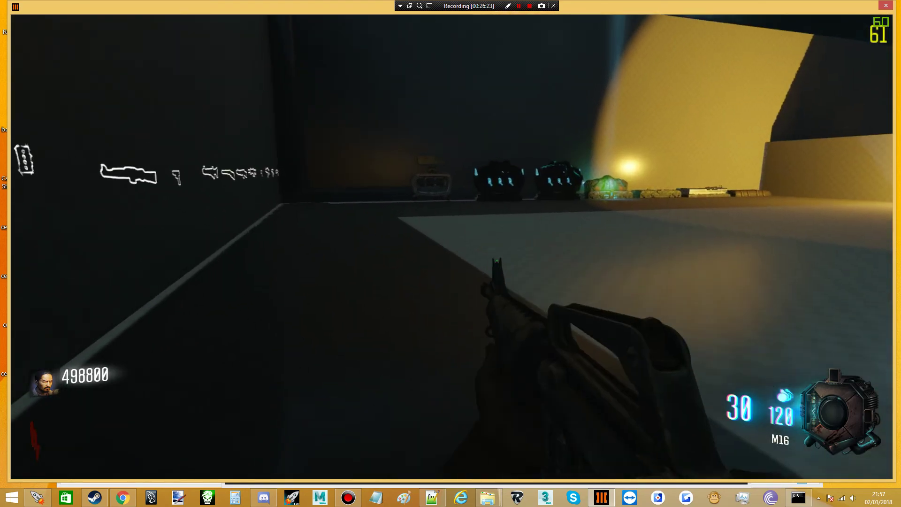
- Take the M16 to the Pack-a-Punch machine, upgrade it and collect the upgraded weapon to check its camo
{"action": "key", "text": "w"}
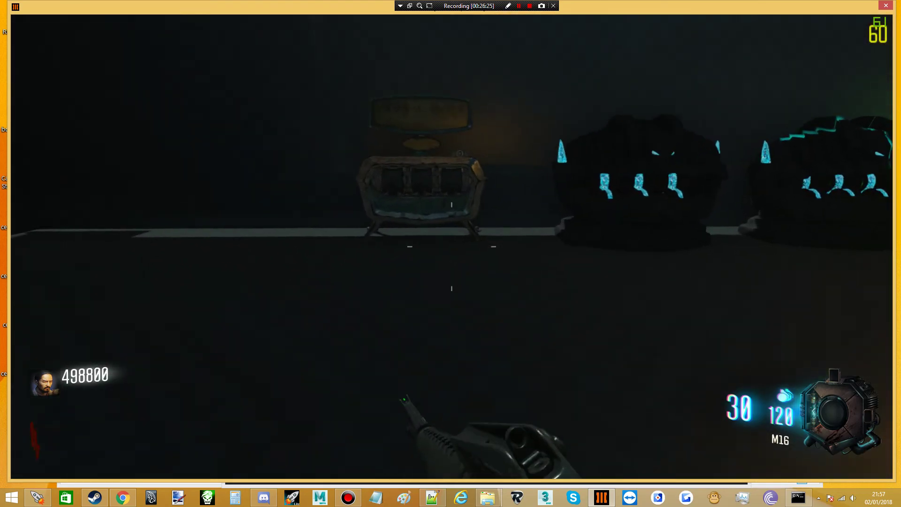
{"action": "key", "text": "w"}
{"action": "key", "text": "f"}
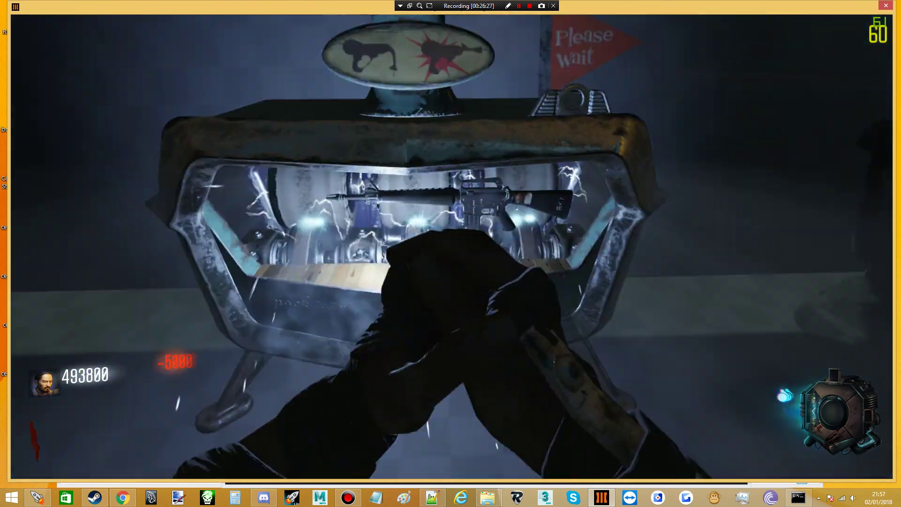
{"action": "key", "text": "s"}
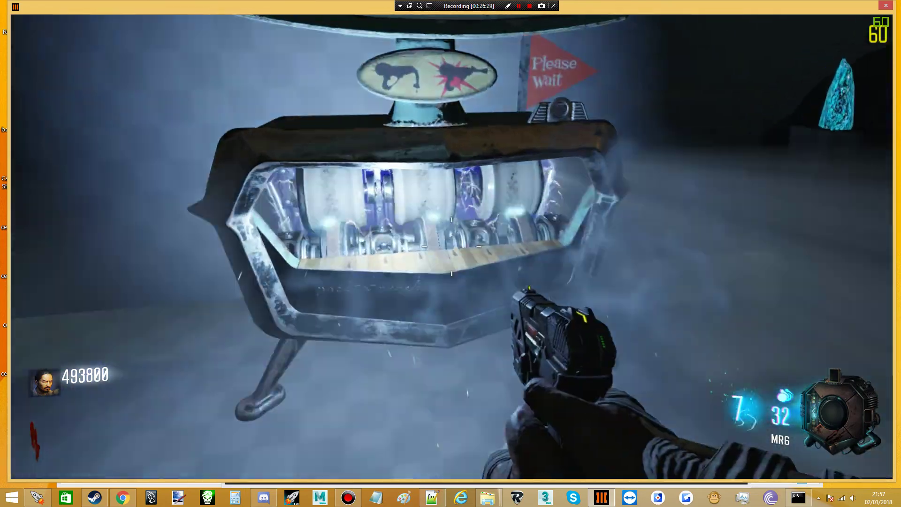
{"action": "key", "text": "w"}
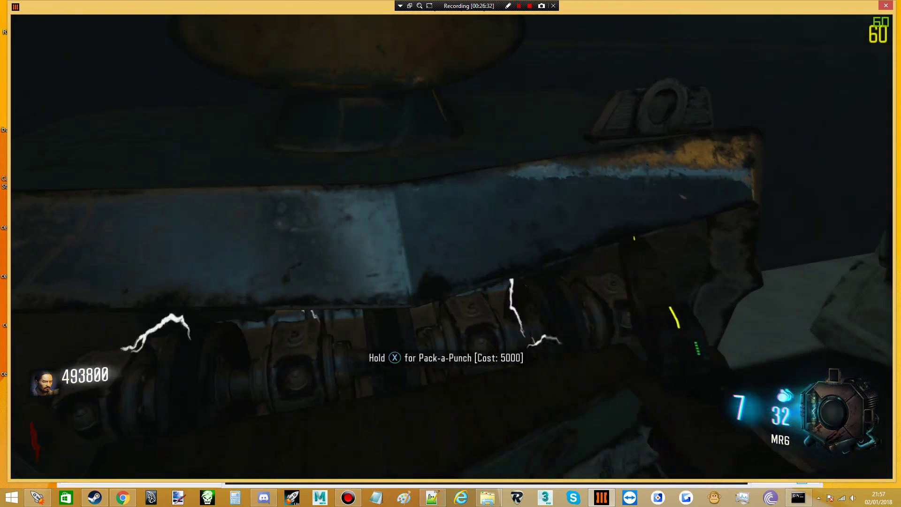
{"action": "key", "text": "f"}
{"action": "key", "text": "s"}
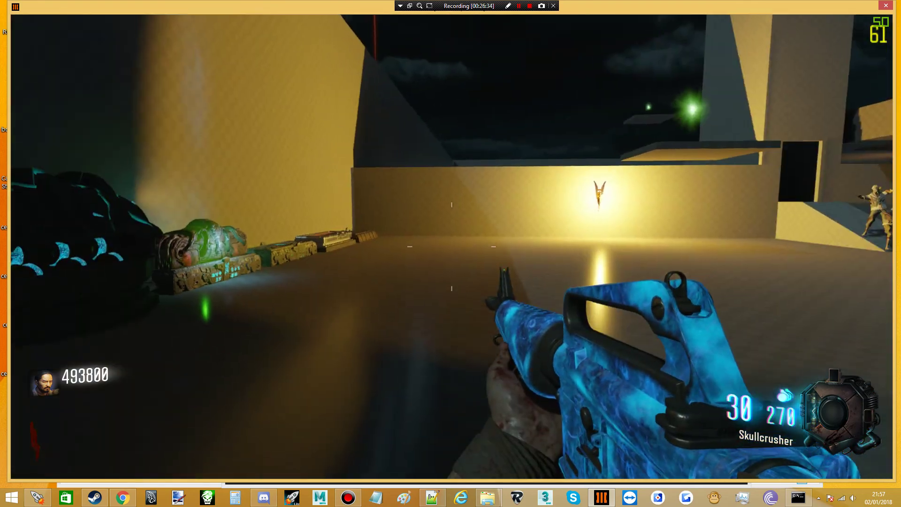
- Swap to the MR6 pistol, upgrade it at the Pack-a-Punch machine and collect it
{"action": "key", "text": "w"}
{"action": "key", "text": "1"}
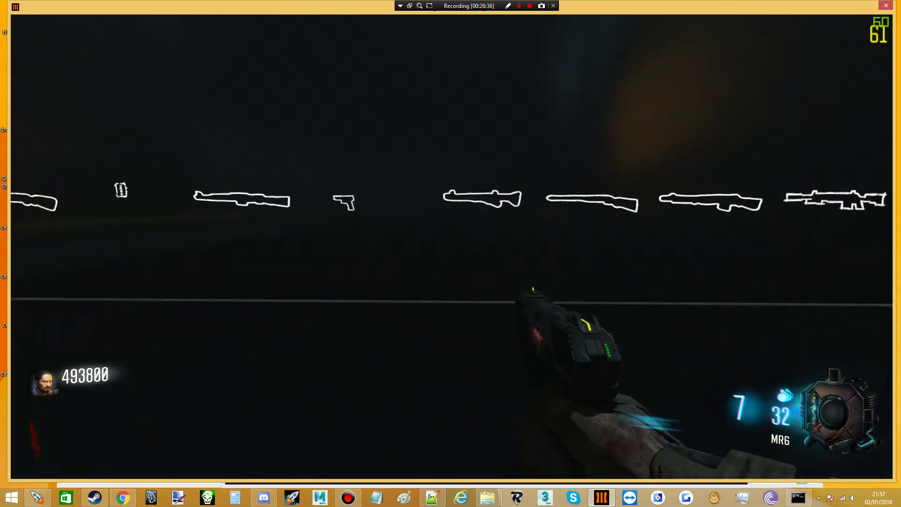
{"action": "key", "text": "s"}
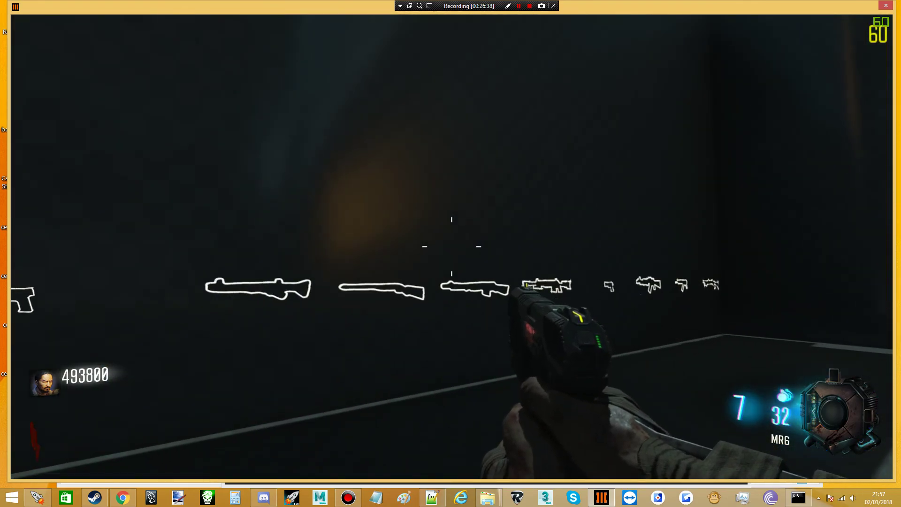
{"action": "key", "text": "w"}
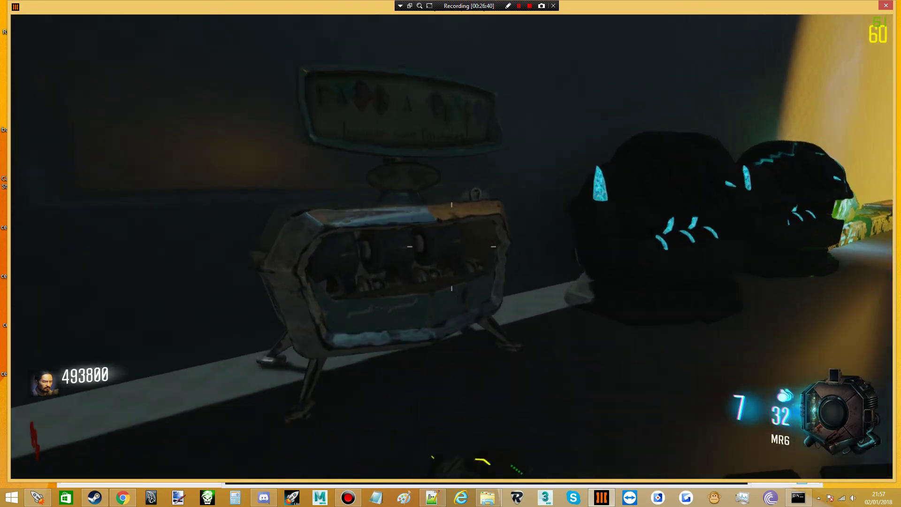
{"action": "key", "text": "f"}
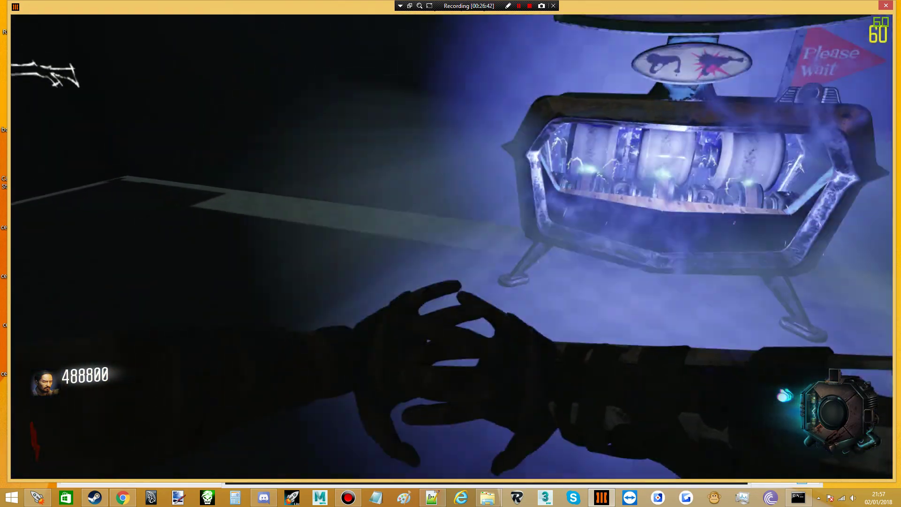
{"action": "key", "text": "s"}
{"action": "key", "text": "w"}
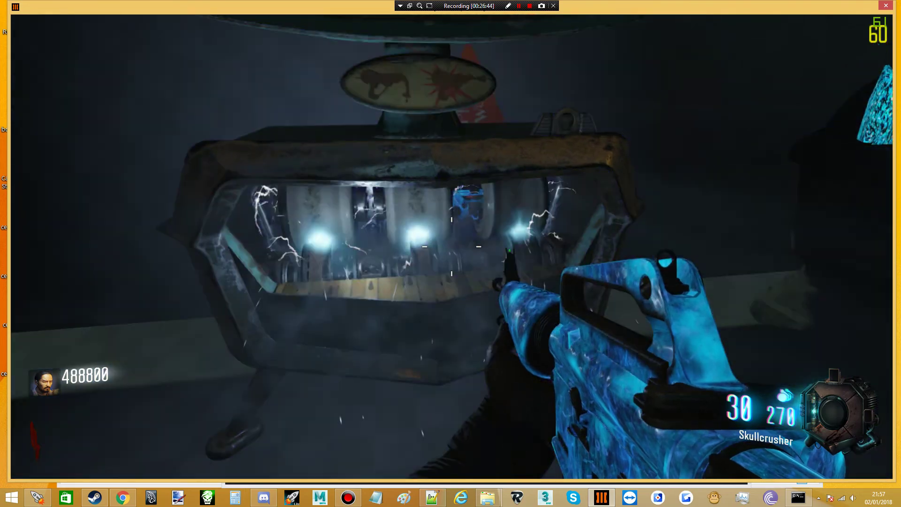
{"action": "key", "text": "w"}
{"action": "key", "text": "f"}
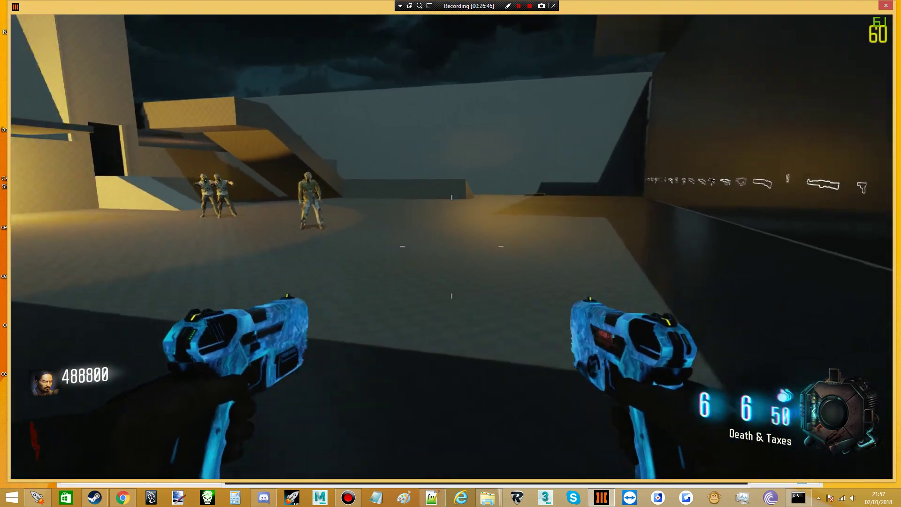
- Swap from the dual pistols to the Skullcrusher, upgrade it again at the Pack-a-Punch machine and collect it
{"action": "key", "text": "w"}
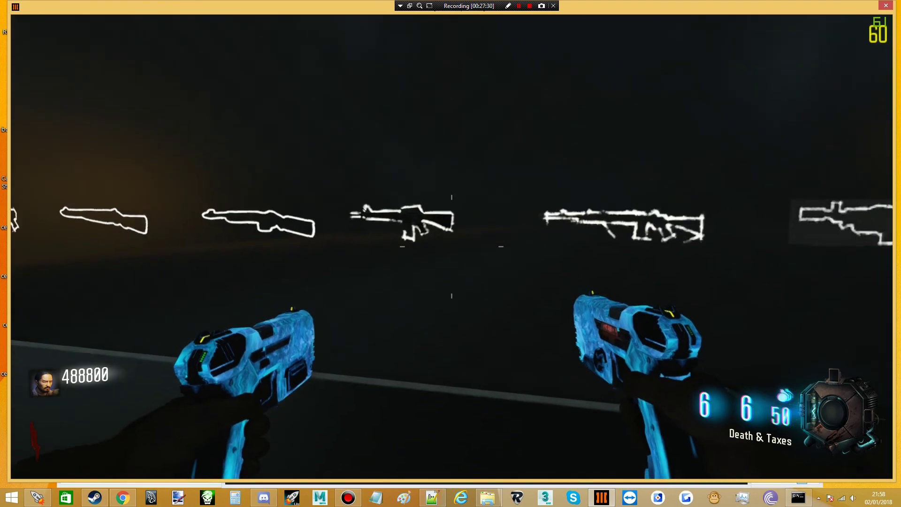
{"action": "key", "text": "1"}
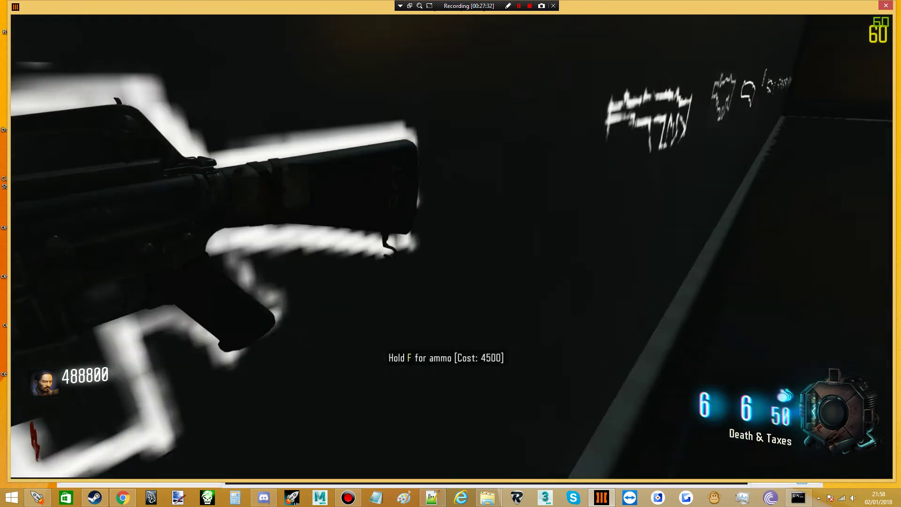
{"action": "key", "text": "w"}
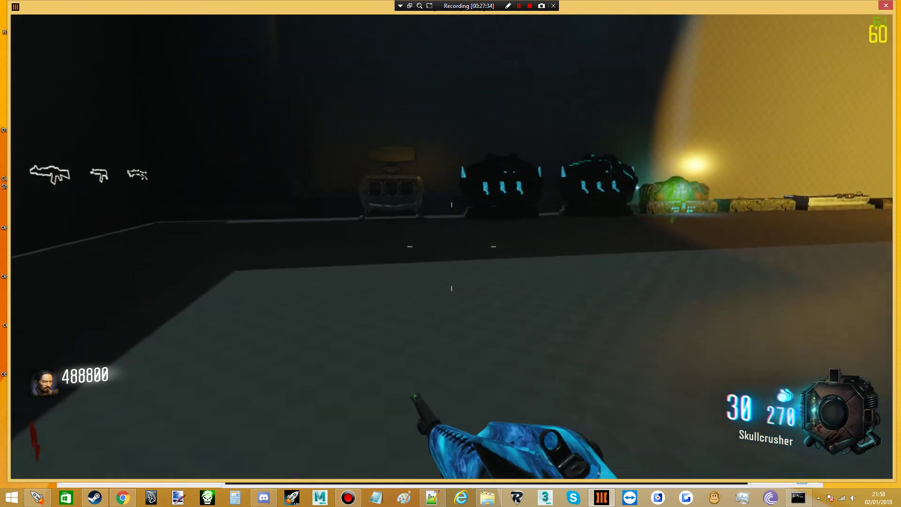
{"action": "key", "text": "f"}
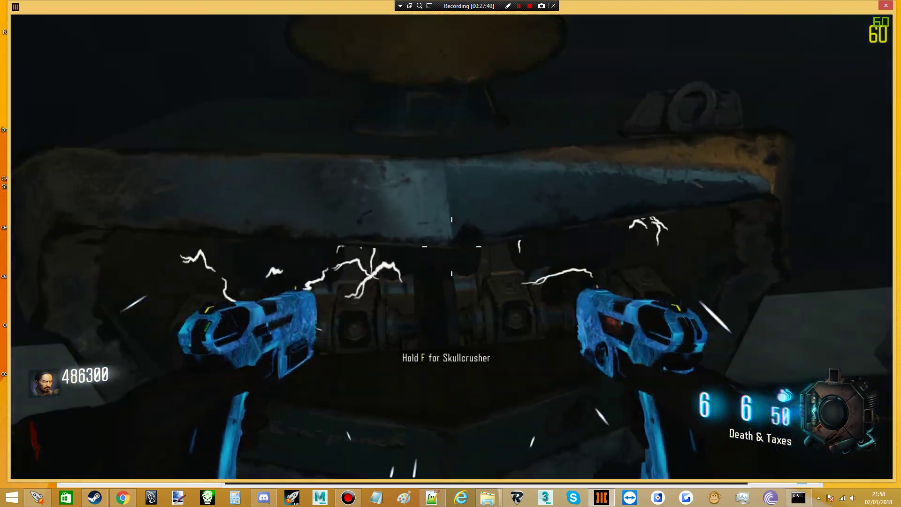
{"action": "key", "text": "f"}
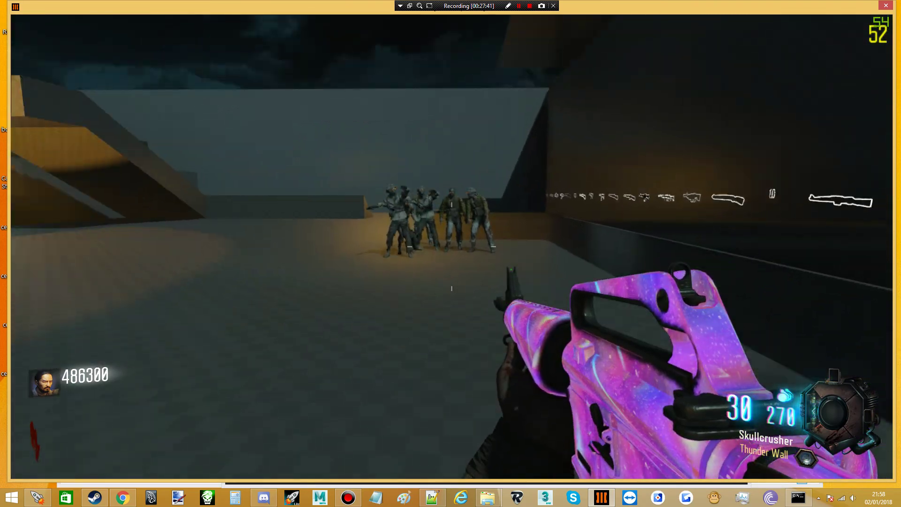
- Aim the re-packed Skullcrusher at the approaching group of zombies and shoot them
{"action": "right_click", "coordinate": [452, 246]}
{"action": "left_click_drag", "start_coordinate": [451, 247], "coordinate": [452, 246]}
{"action": "left_click", "coordinate": [452, 246]}
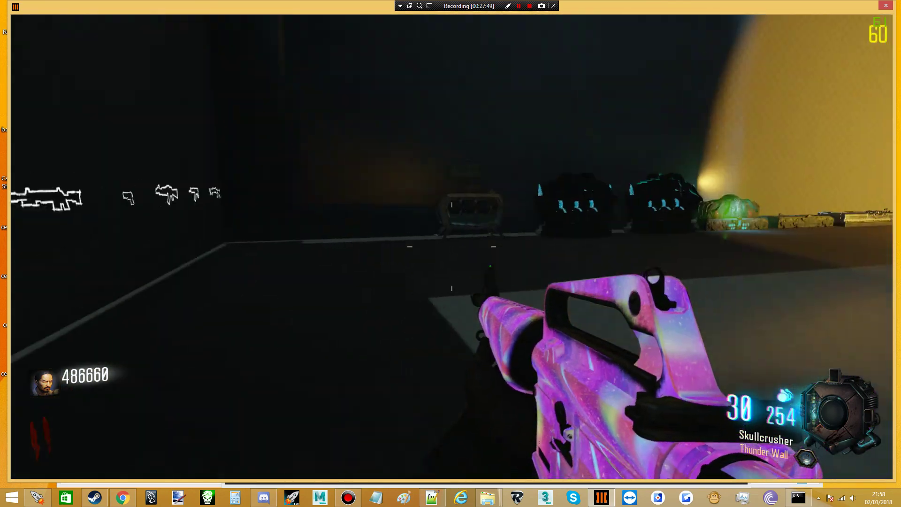
- Run the Skullcrusher with Thunder Wall back to the Pack-a-Punch machine, re-pack it and retrieve the weapon
{"action": "key", "text": "shift+w"}
{"action": "key", "text": "shift+w"}
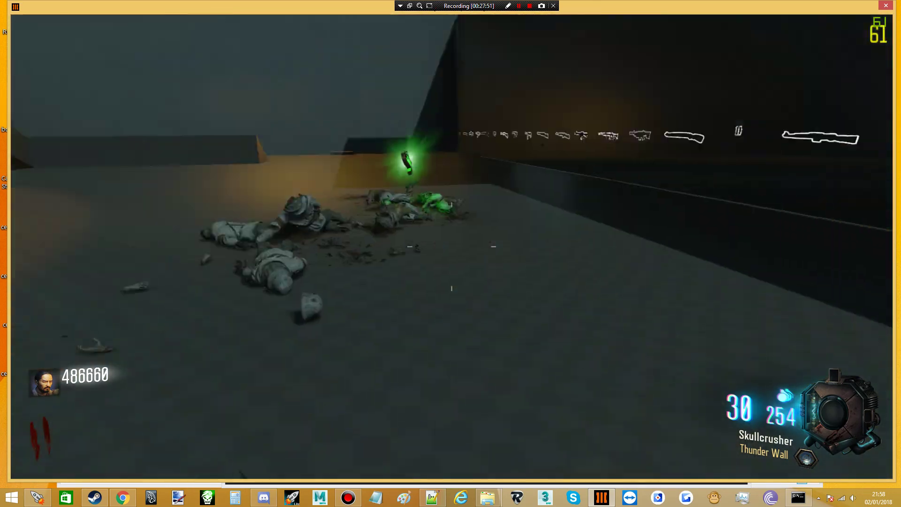
{"action": "key", "text": "shift+w"}
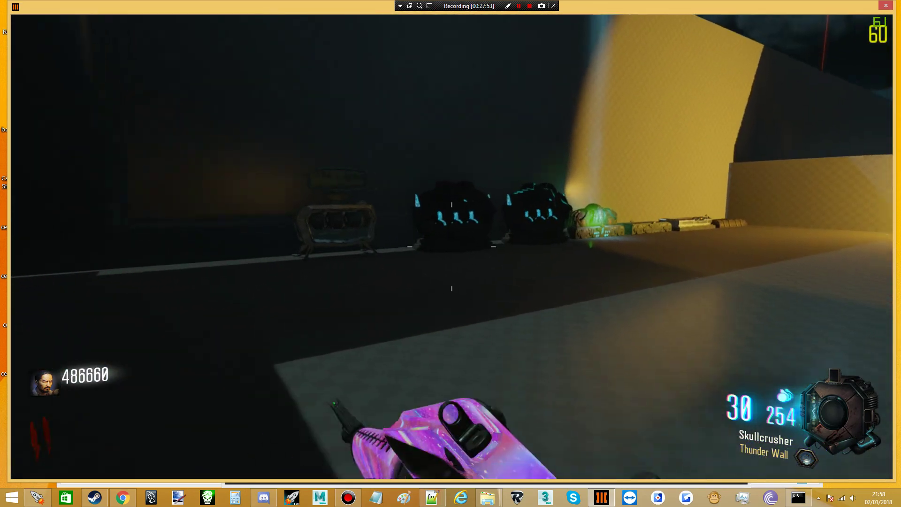
{"action": "key", "text": "w"}
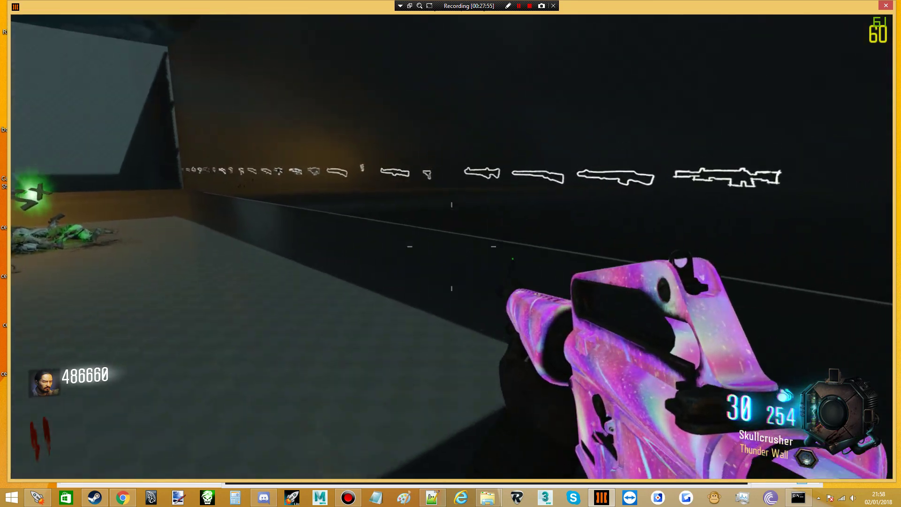
{"action": "key", "text": "shift+w"}
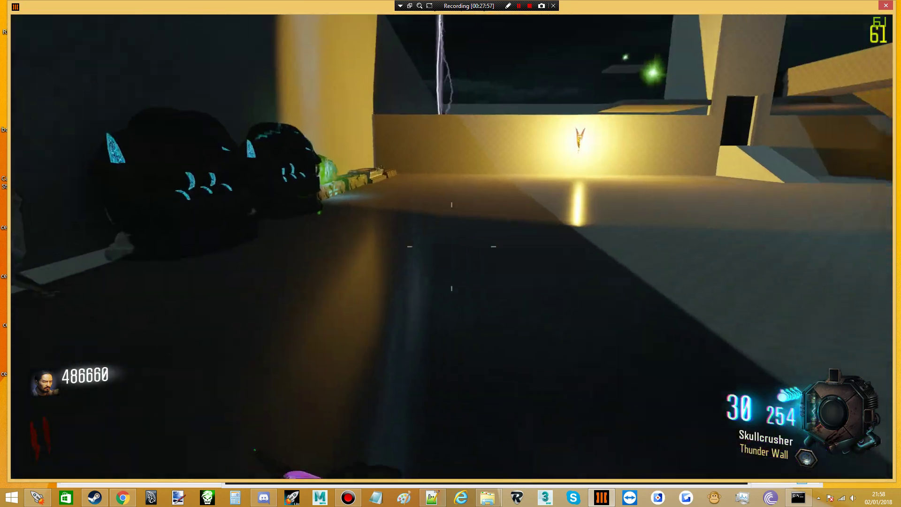
{"action": "key", "text": "f"}
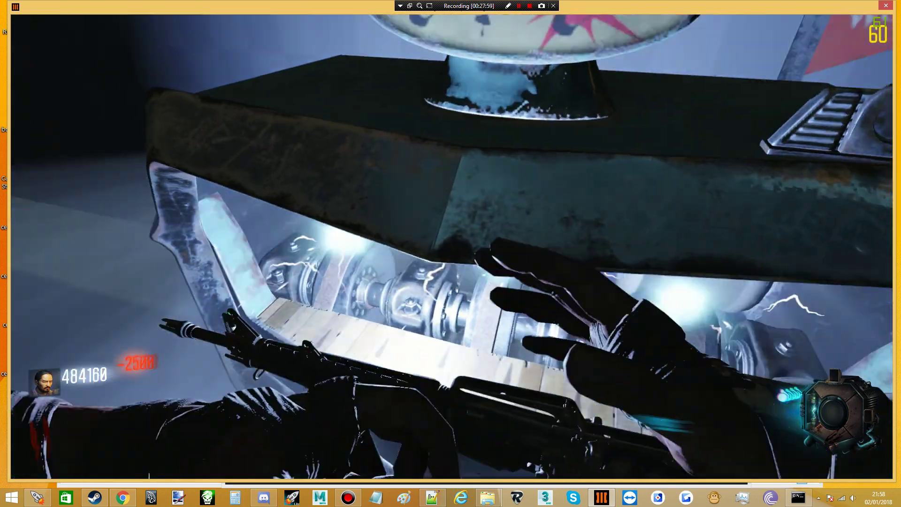
{"action": "key", "text": "w"}
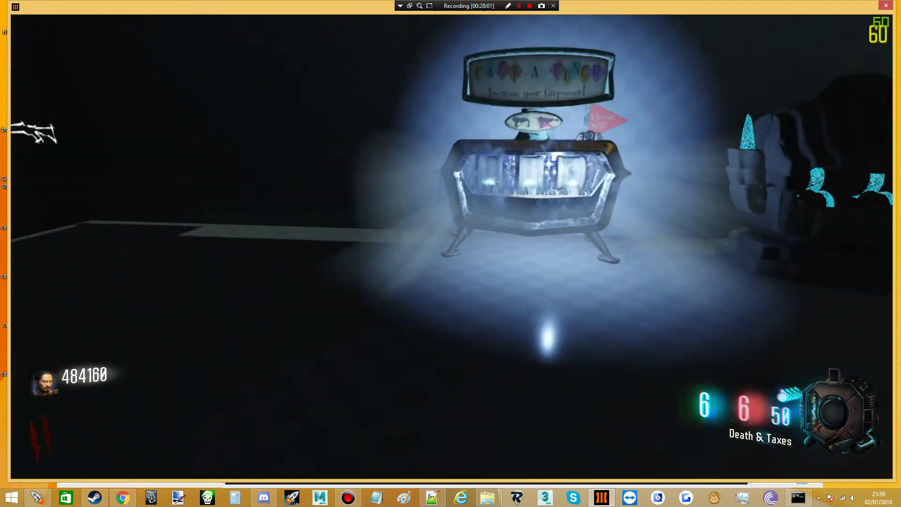
{"action": "key", "text": "w"}
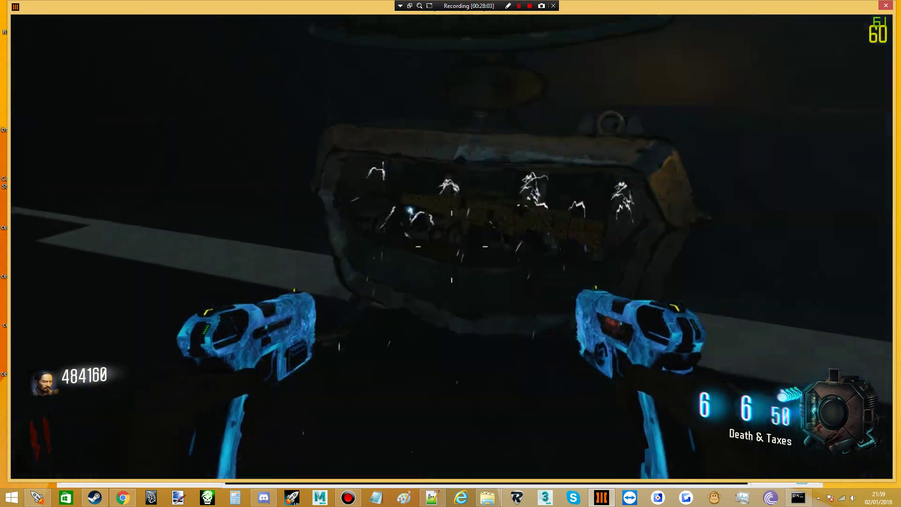
{"action": "key", "text": "1"}
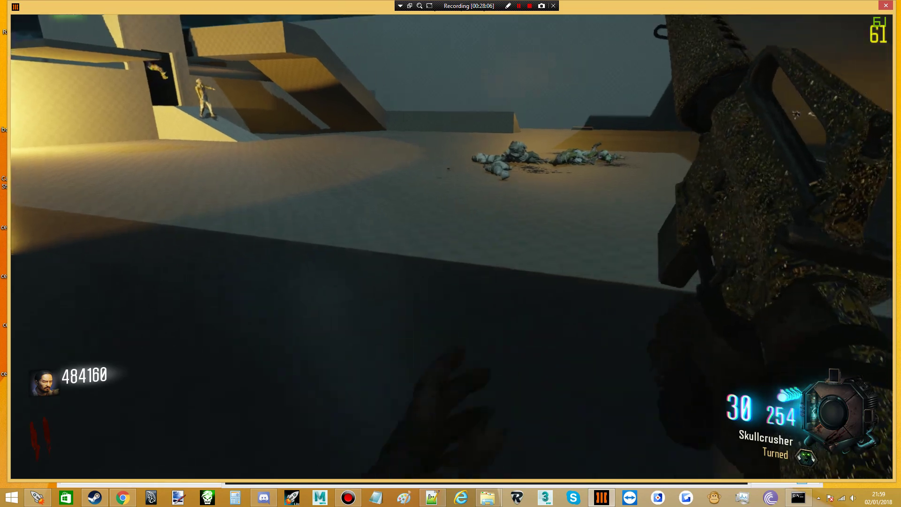
- Walk through lit and dark areas with the re-packed Skullcrusher to examine its camo
{"action": "key", "text": "w"}
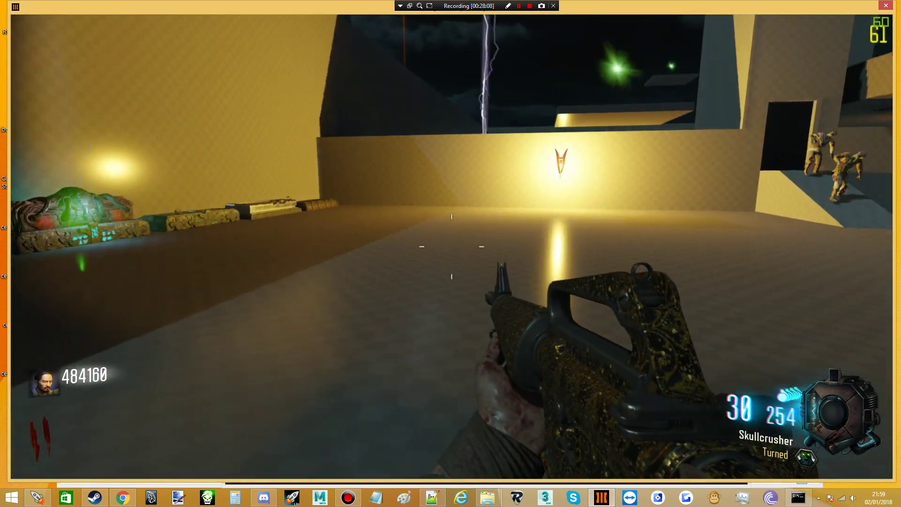
{"action": "key", "text": "w"}
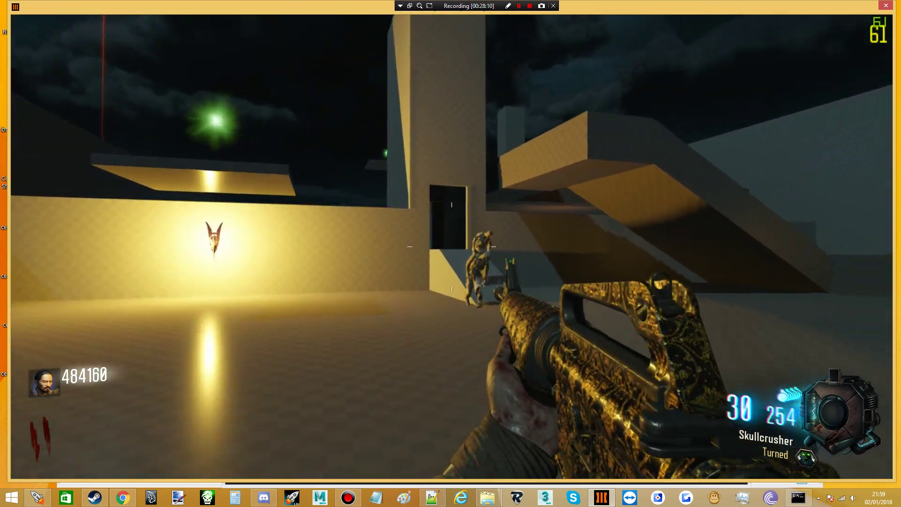
{"action": "key", "text": "w"}
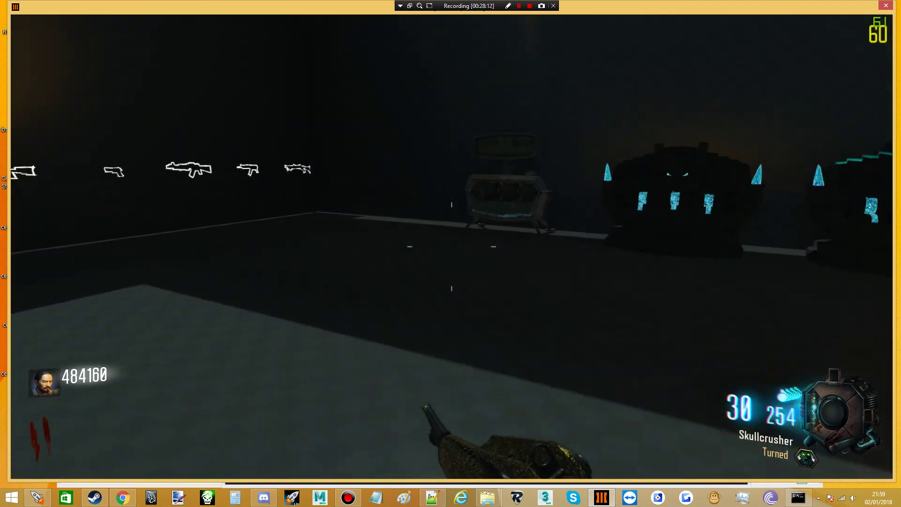
{"action": "key", "text": "w"}
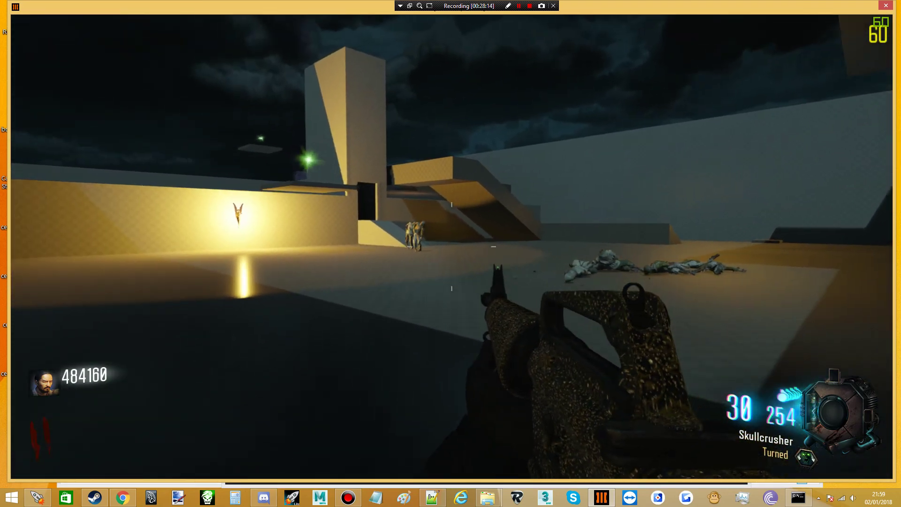
{"action": "key", "text": "a"}
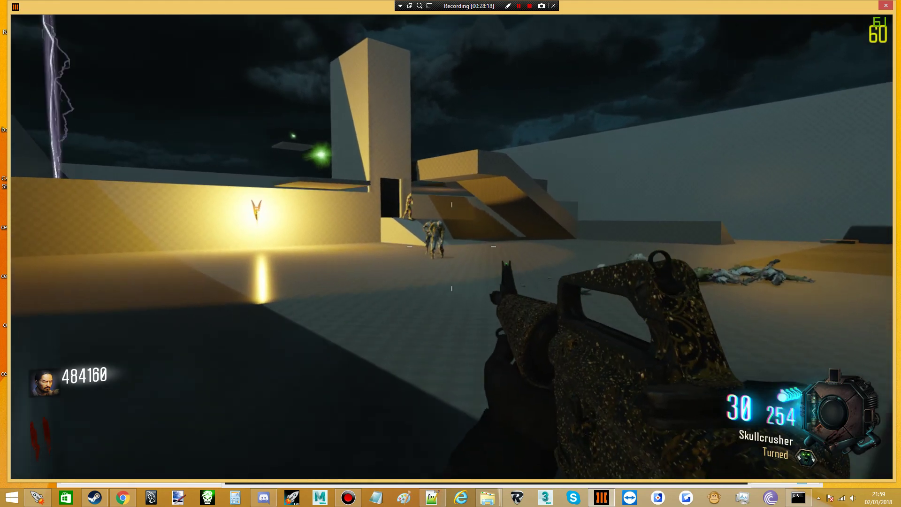
- Go to the glowing green chest along the wall, use it and pause the game
{"action": "key", "text": "w"}
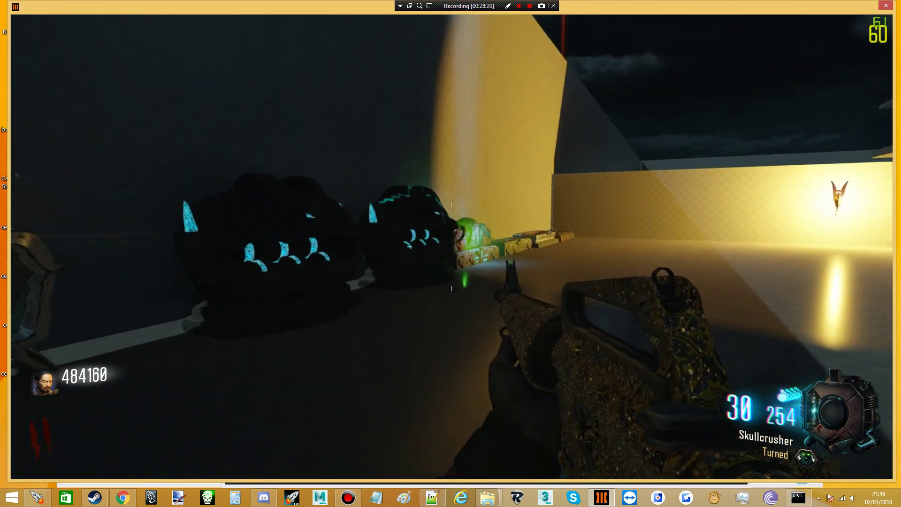
{"action": "key", "text": "w"}
{"action": "key", "text": "f"}
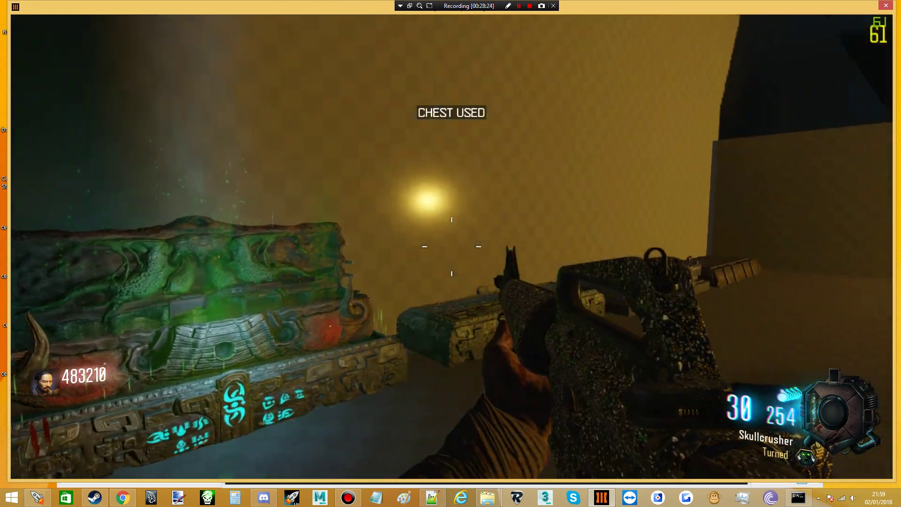
{"action": "key", "text": "Escape"}
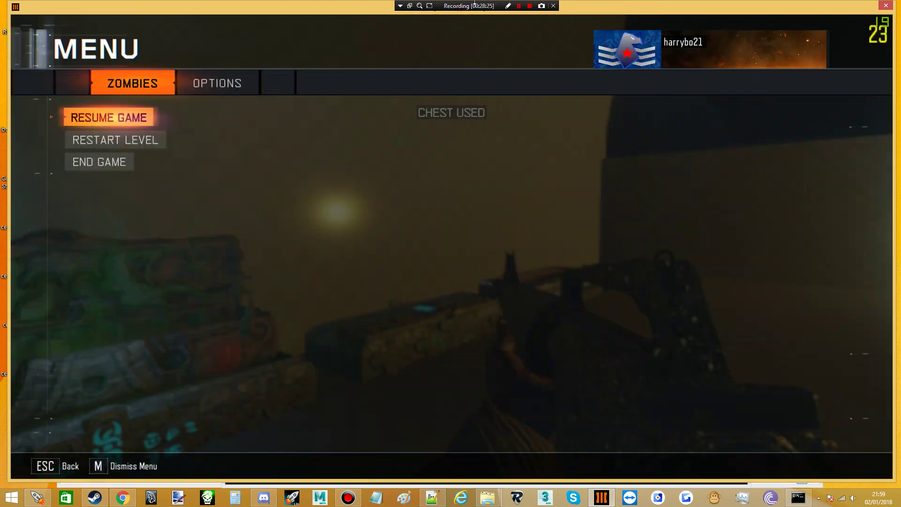